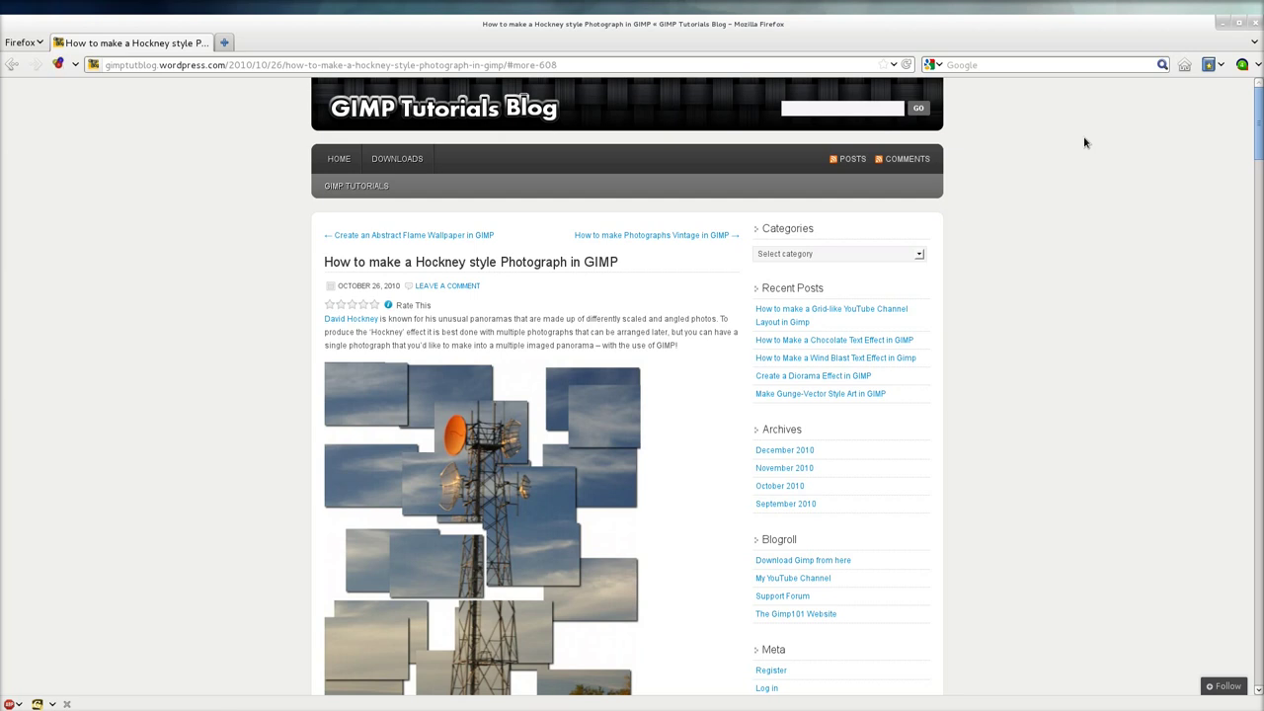
Step: Scroll the Hockney-style photograph tutorial page down to the example collage image
{"action": "scroll", "coordinate": [965, 201], "scroll_direction": "down", "scroll_amount": 4}
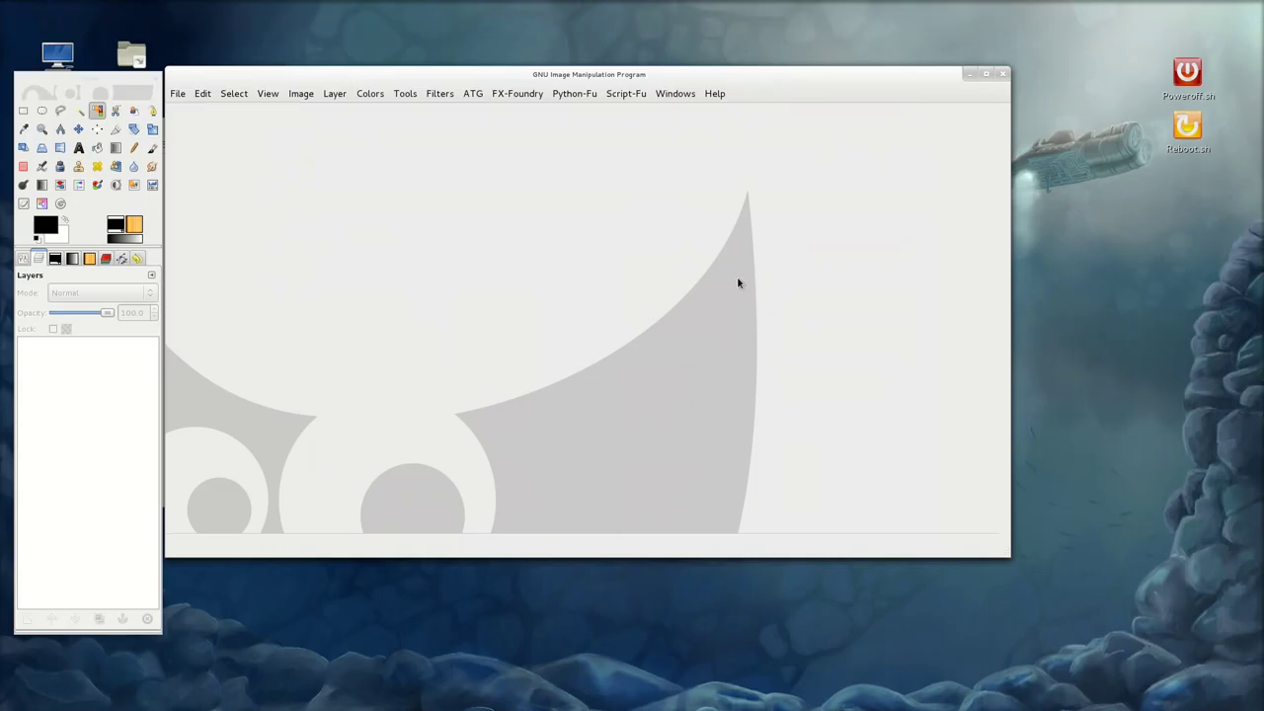
Step: Create a new 600×400-pixel image and fill its canvas with the black foreground colour
{"action": "left_click", "coordinate": [177, 92]}
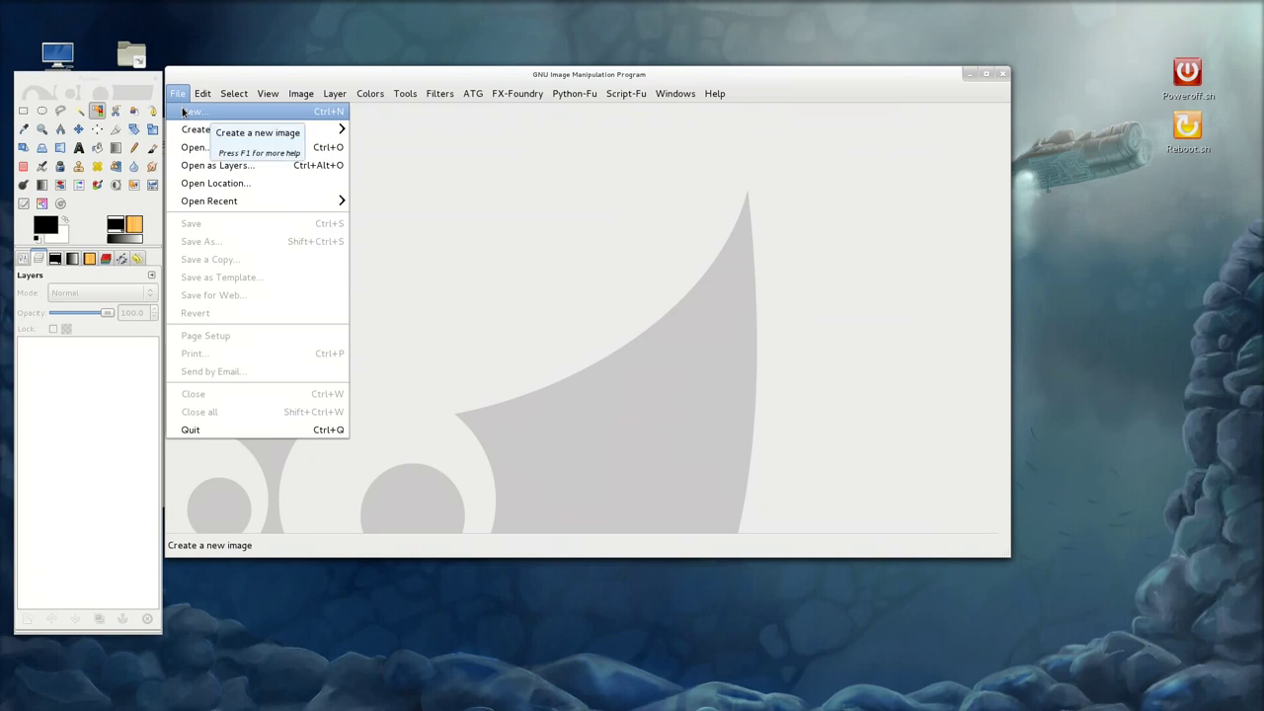
{"action": "left_click", "coordinate": [184, 111]}
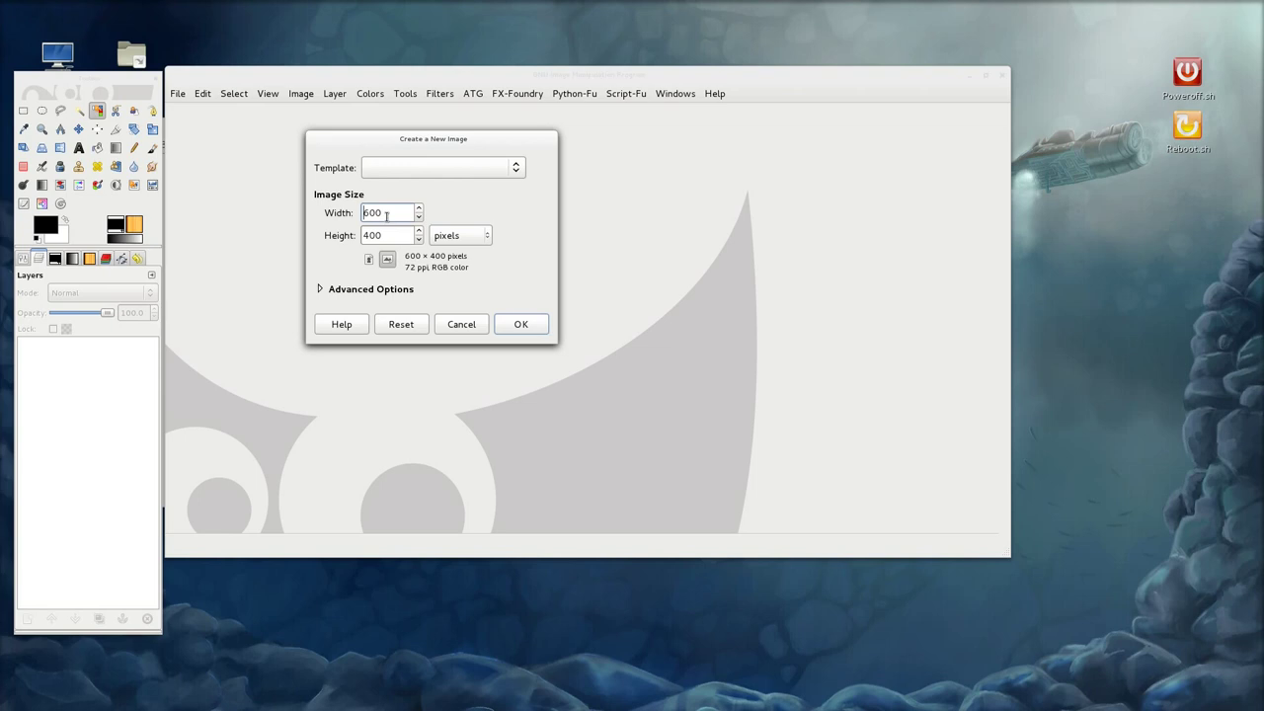
{"action": "key", "text": "Tab"}
{"action": "left_click", "coordinate": [520, 324]}
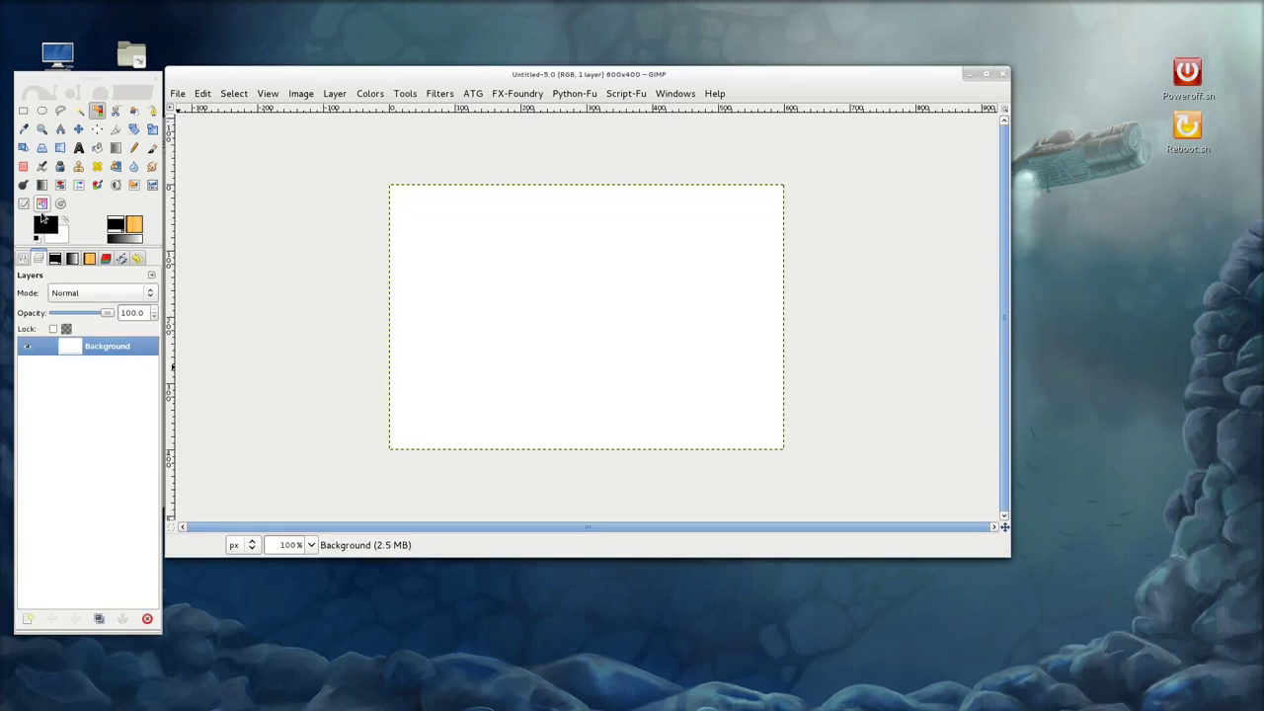
{"action": "key", "text": "ctrl+comma"}
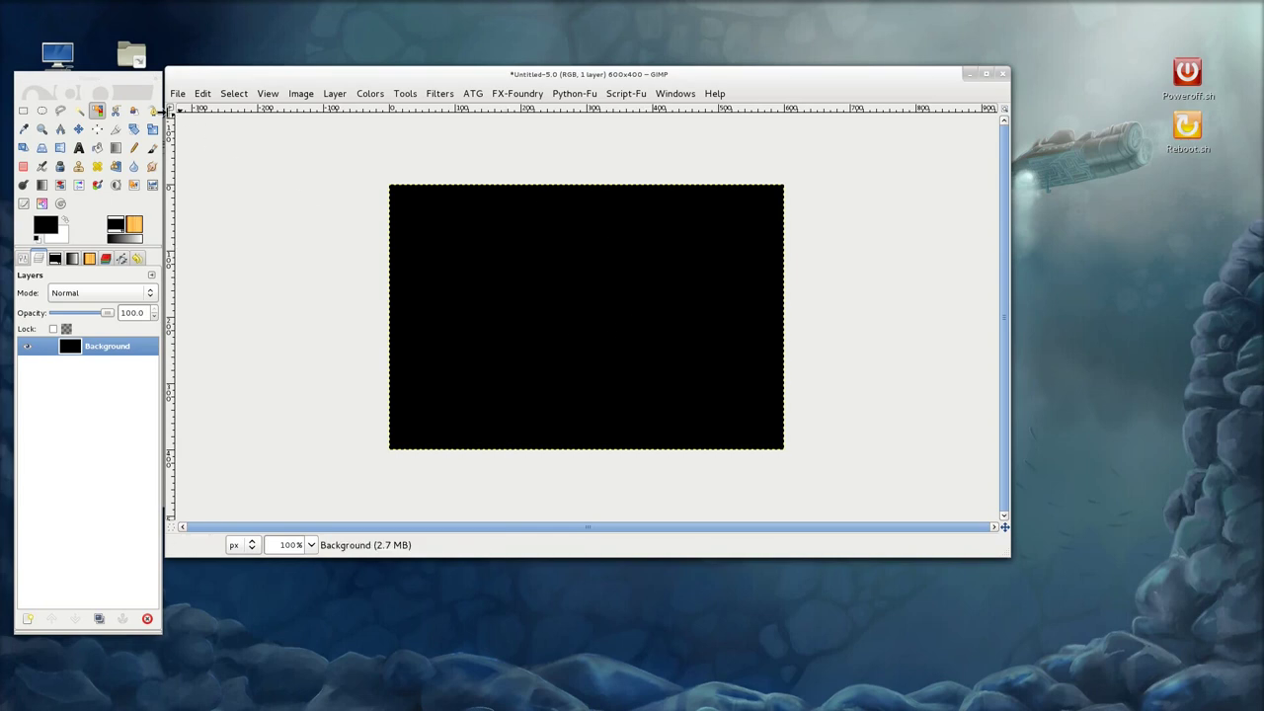
Step: Save the image as pravougaonik_600x400.gbr in .gimp-2.6/brushes, replacing the existing file
{"action": "left_click", "coordinate": [177, 94]}
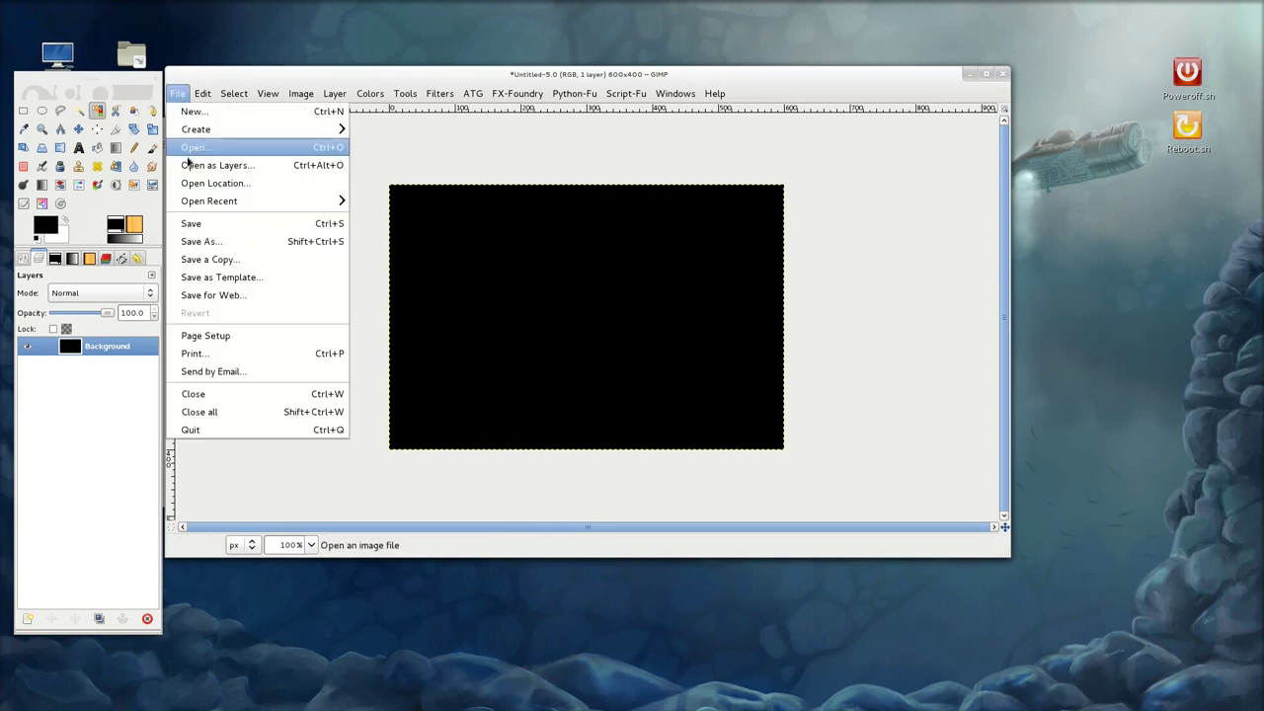
{"action": "left_click", "coordinate": [207, 243]}
{"action": "key", "text": "alt+Up"}
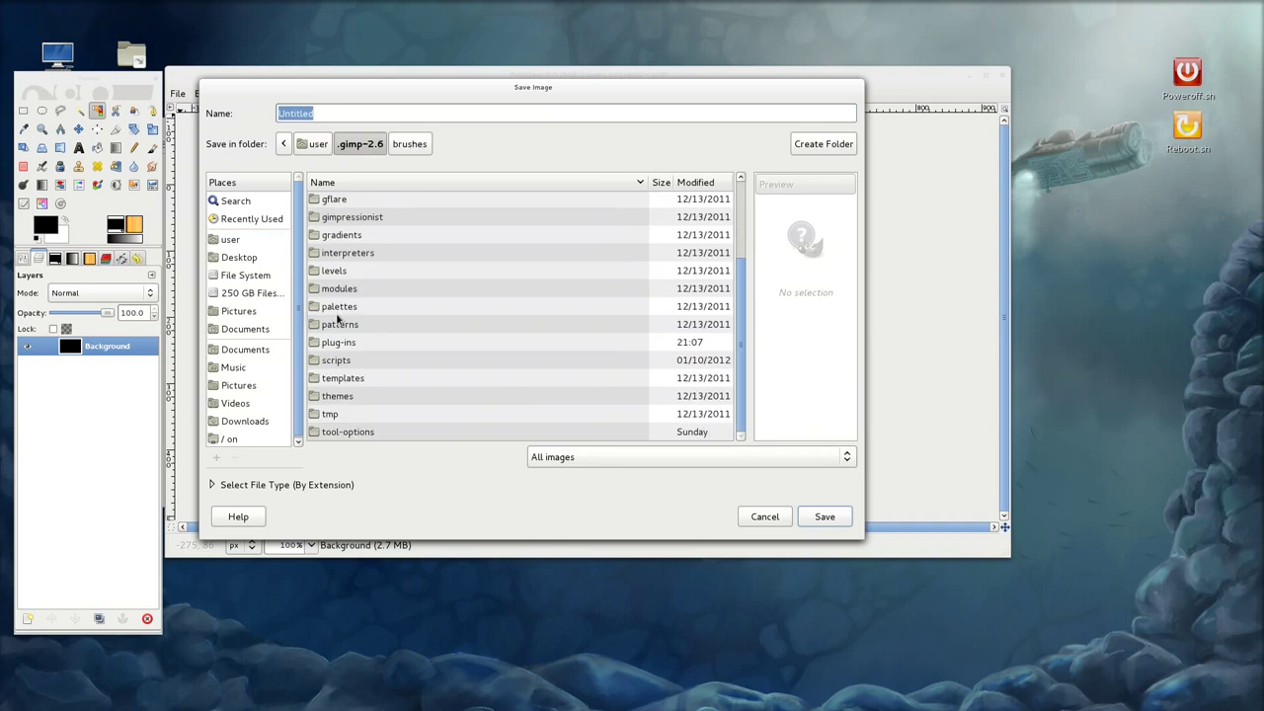
{"action": "left_click", "coordinate": [348, 206]}
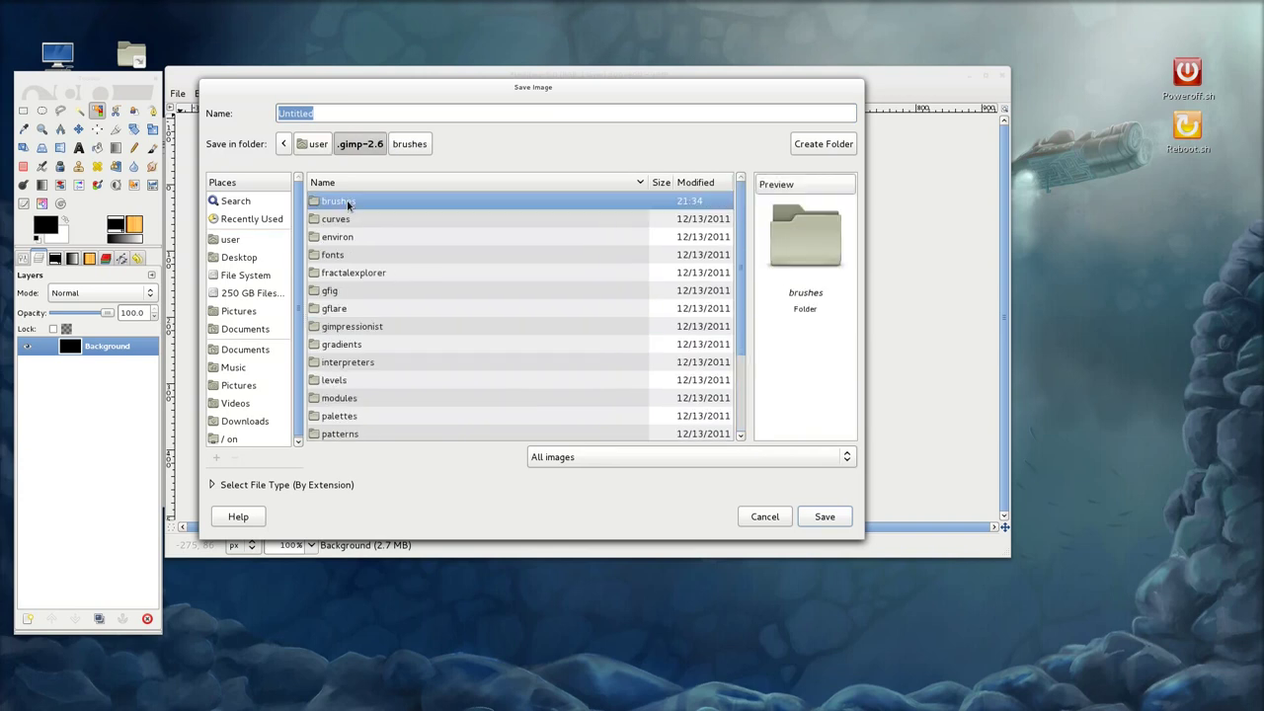
{"action": "double_click", "coordinate": [348, 203]}
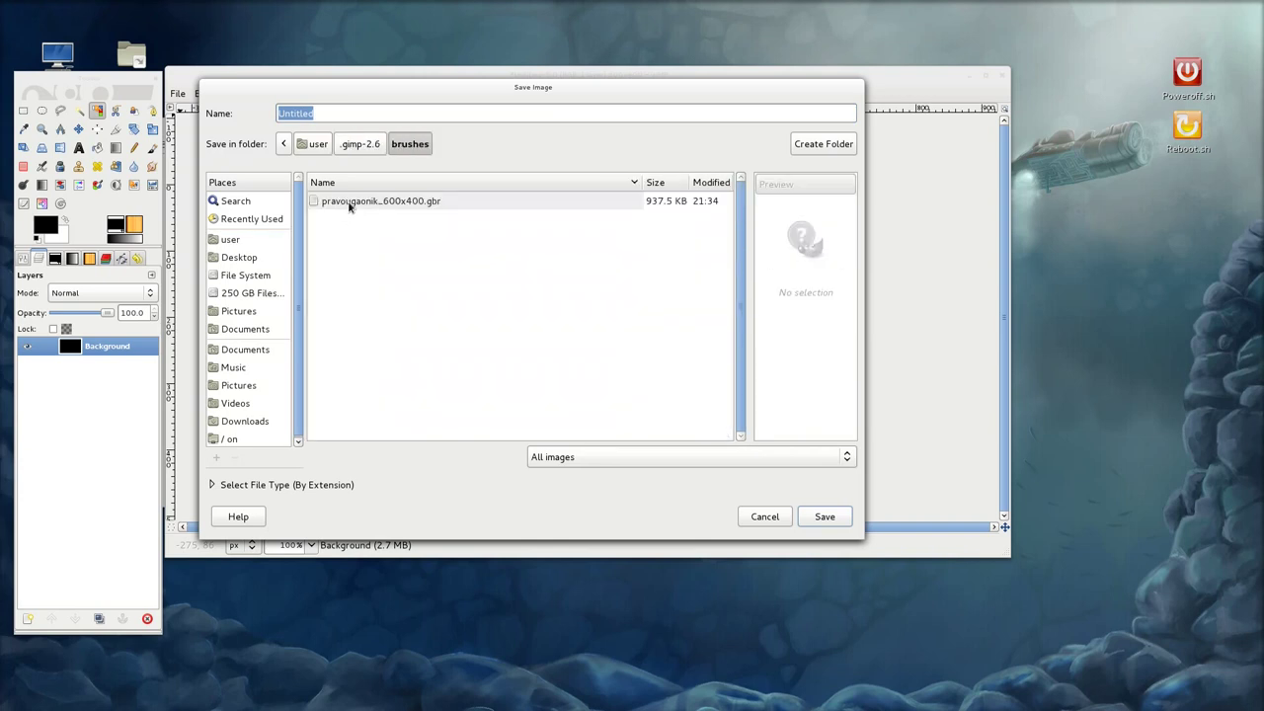
{"action": "left_click", "coordinate": [348, 205]}
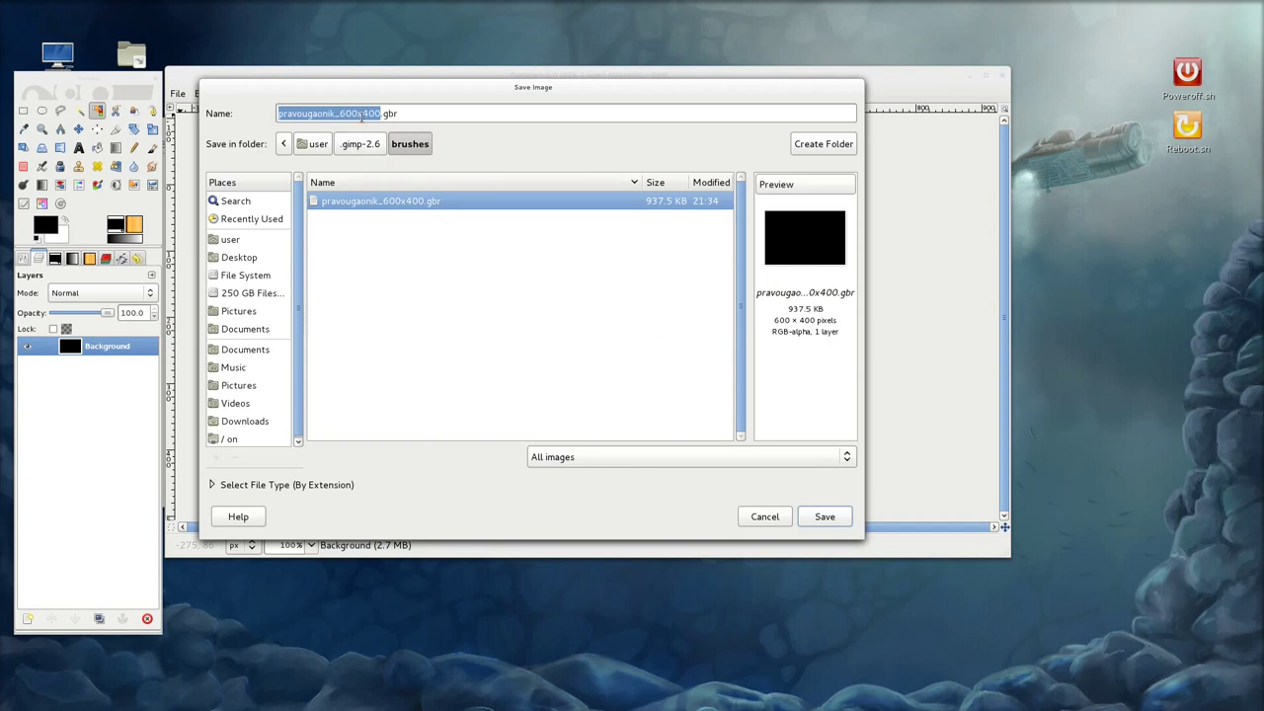
{"action": "left_click", "coordinate": [362, 115]}
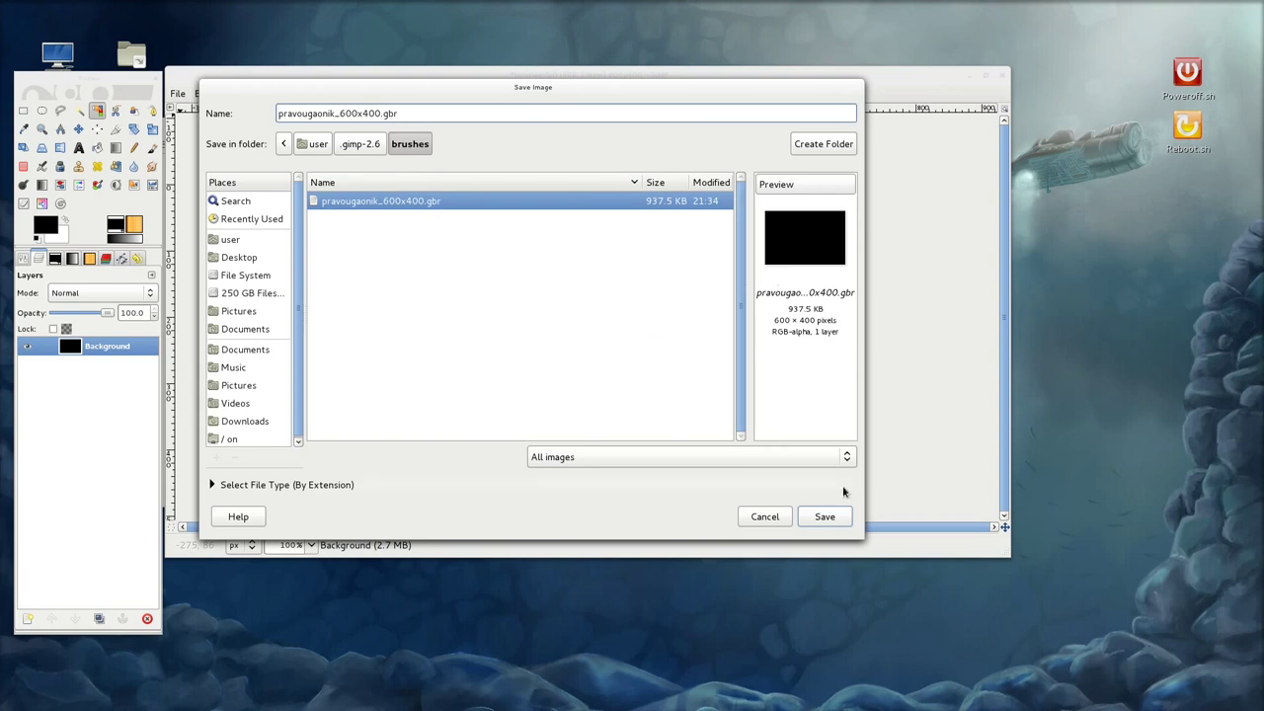
{"action": "left_click", "coordinate": [819, 514]}
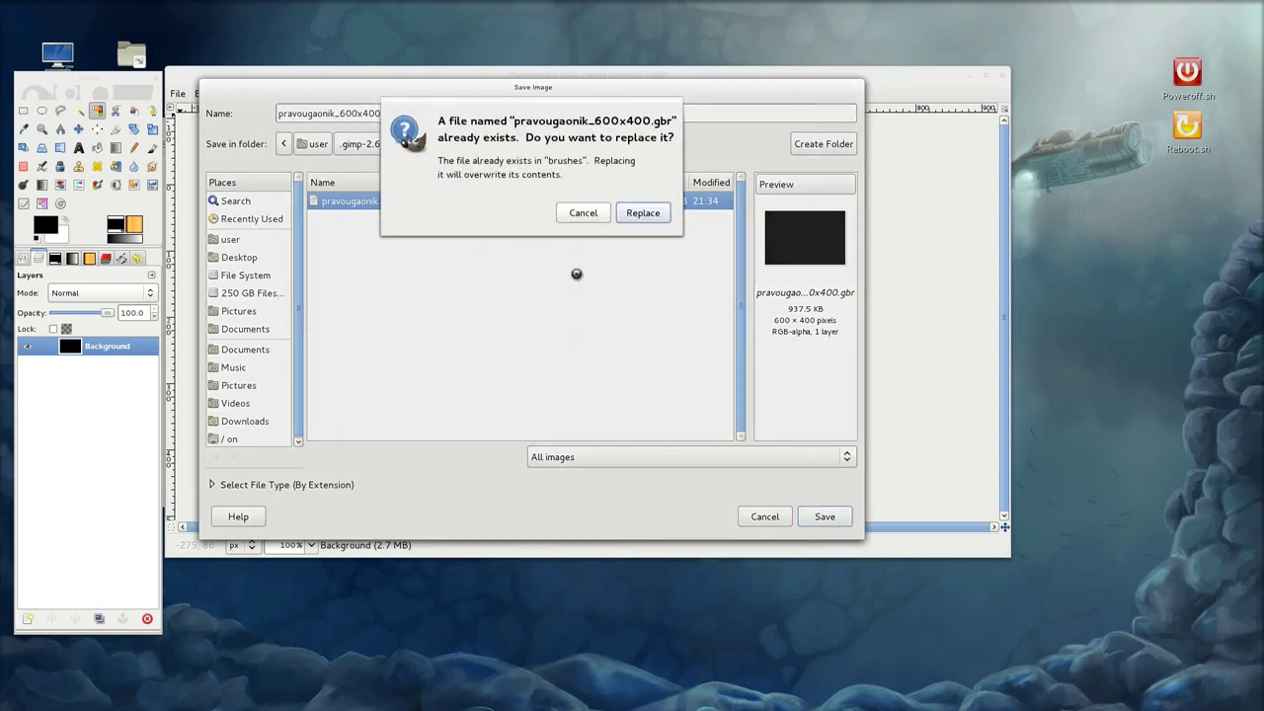
{"action": "left_click", "coordinate": [641, 215]}
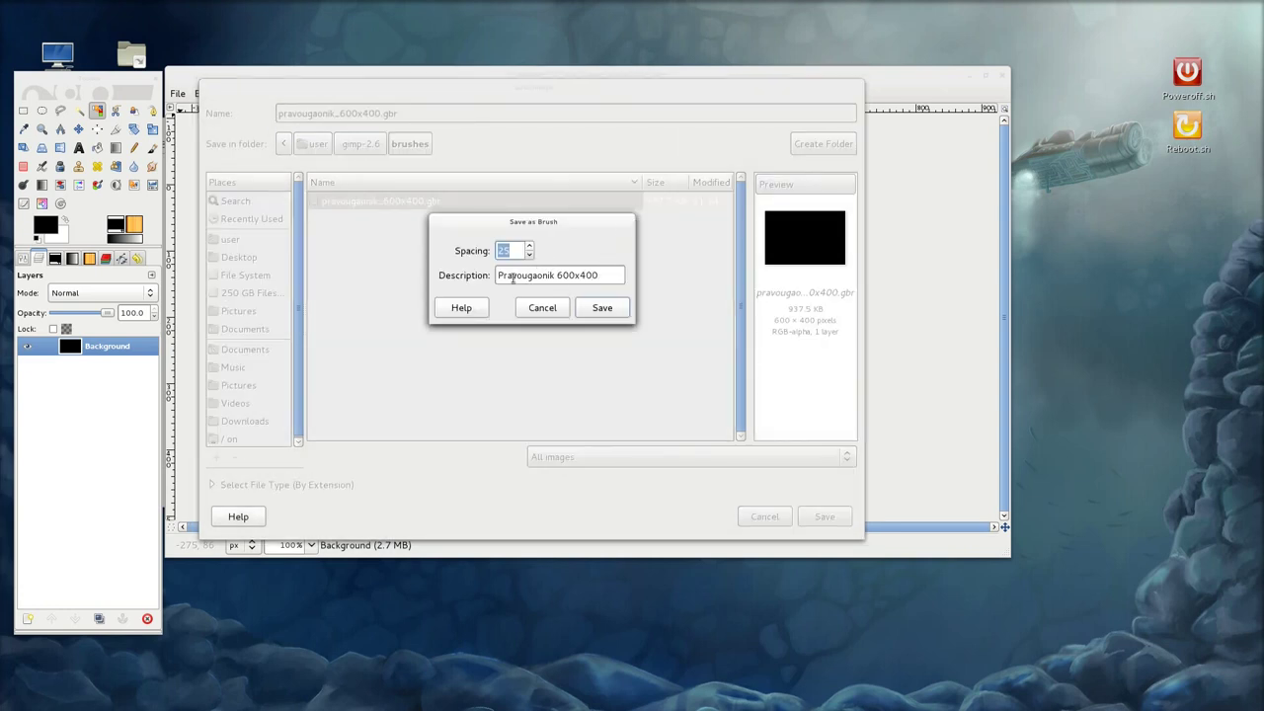
Step: Keep the brush spacing at 25 and the existing description, then confirm the brush save
{"action": "left_click_drag", "start_coordinate": [506, 275], "coordinate": [598, 274]}
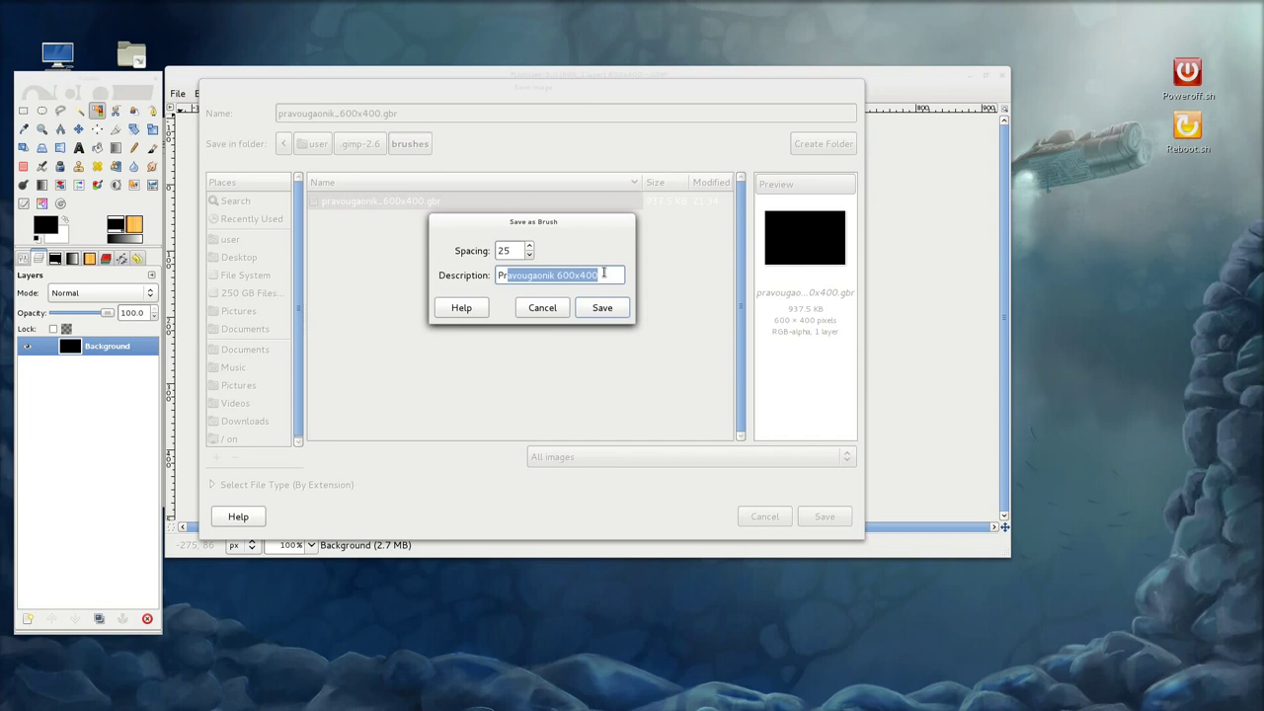
{"action": "left_click", "coordinate": [604, 273]}
{"action": "left_click_drag", "start_coordinate": [519, 252], "coordinate": [496, 255]}
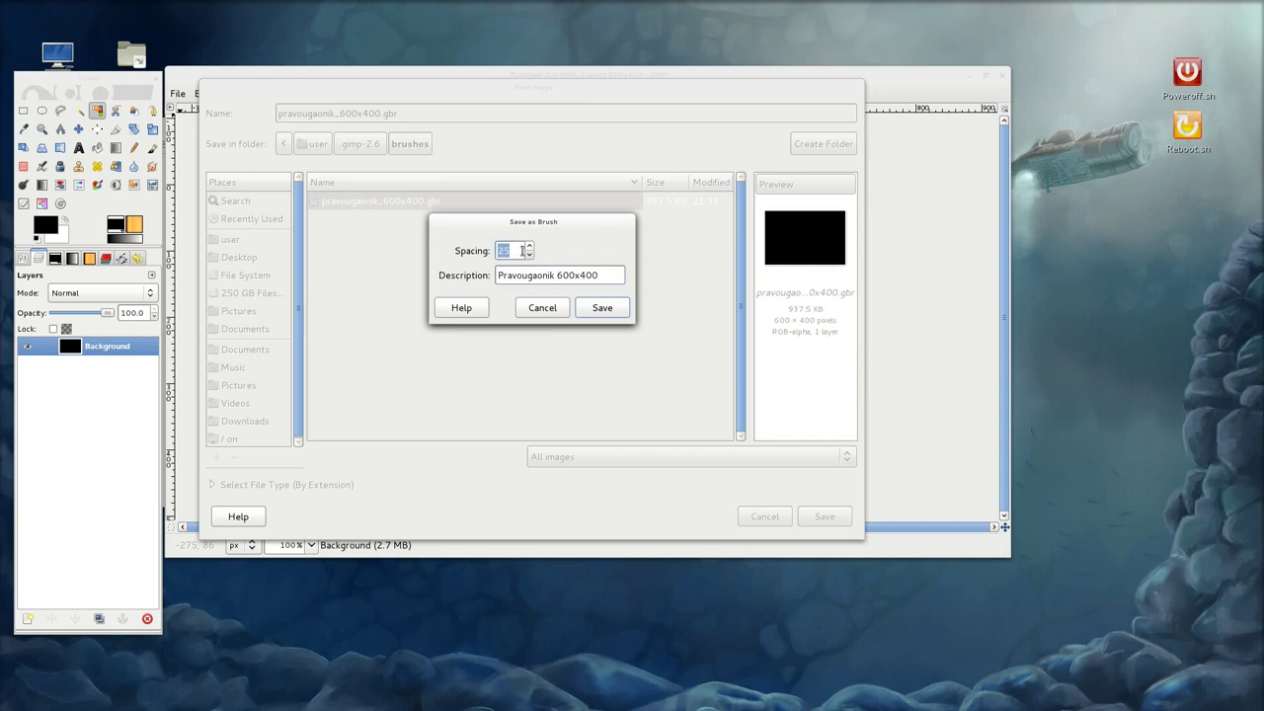
{"action": "left_click", "coordinate": [603, 308]}
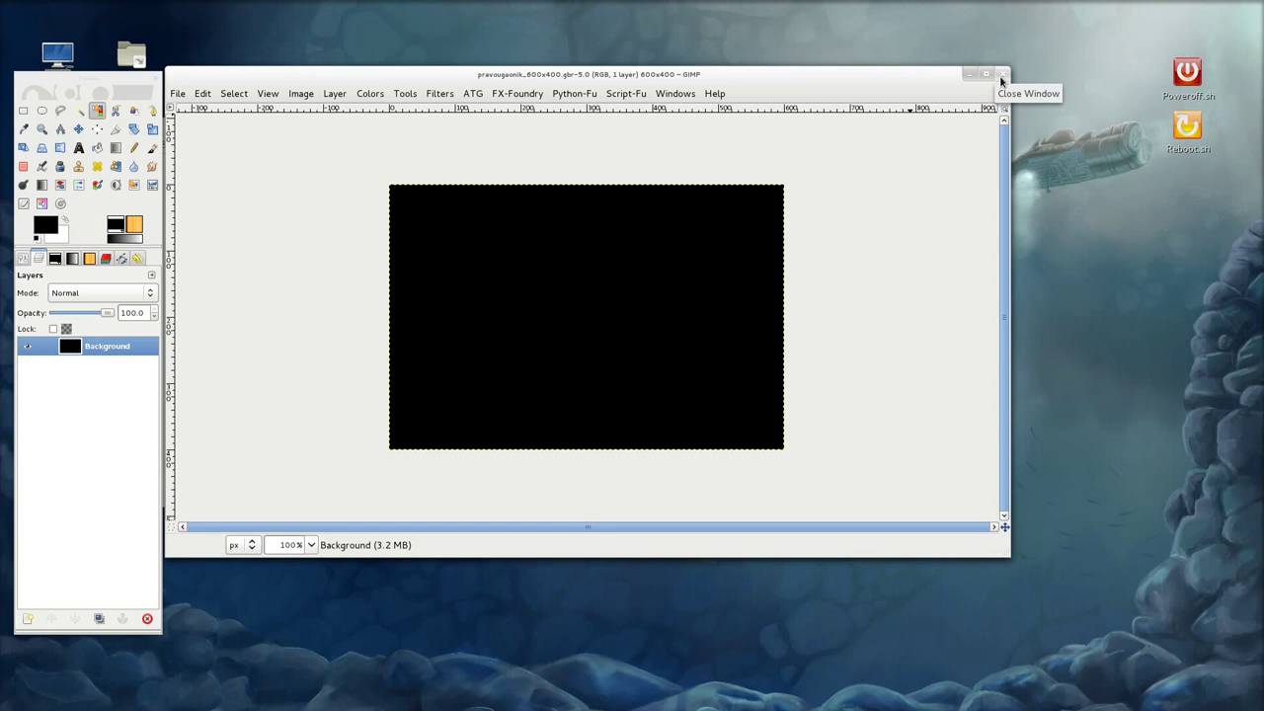
Step: Close the brush image and refresh the Brushes list so Pravougaonik 600x400 appears
{"action": "left_click", "coordinate": [1003, 75]}
{"action": "left_click", "coordinate": [56, 258]}
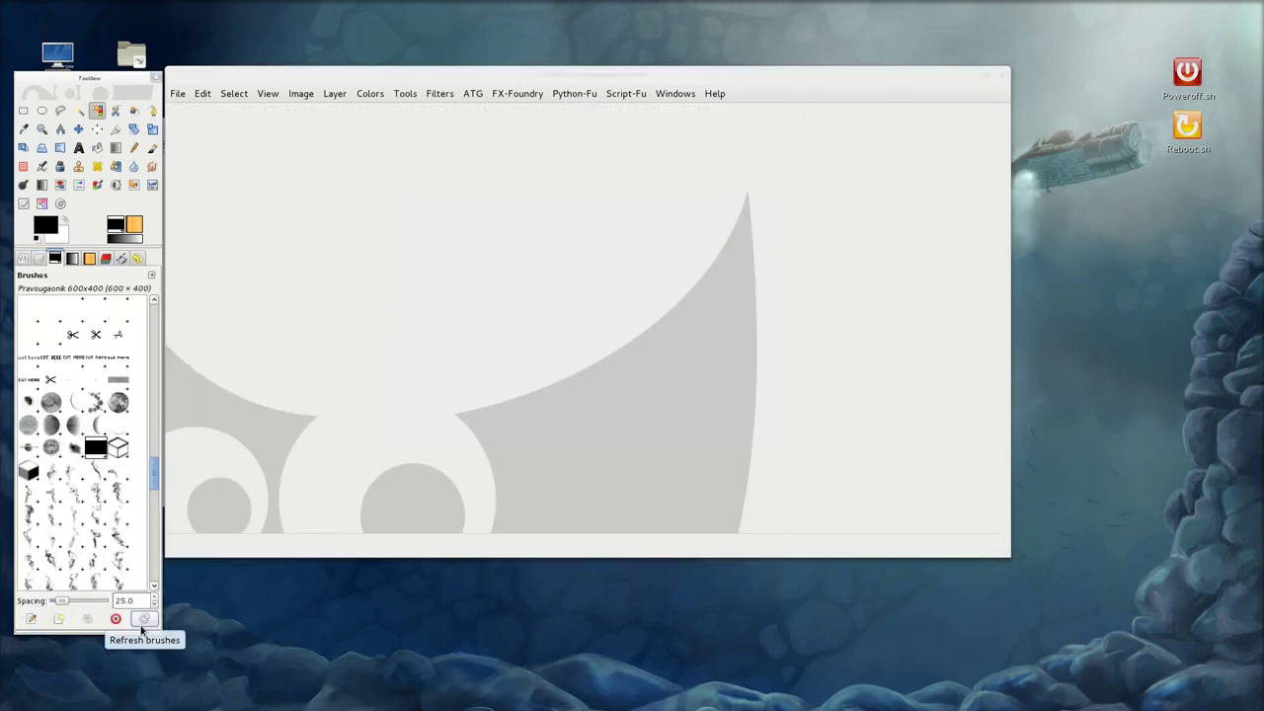
{"action": "left_click", "coordinate": [142, 626]}
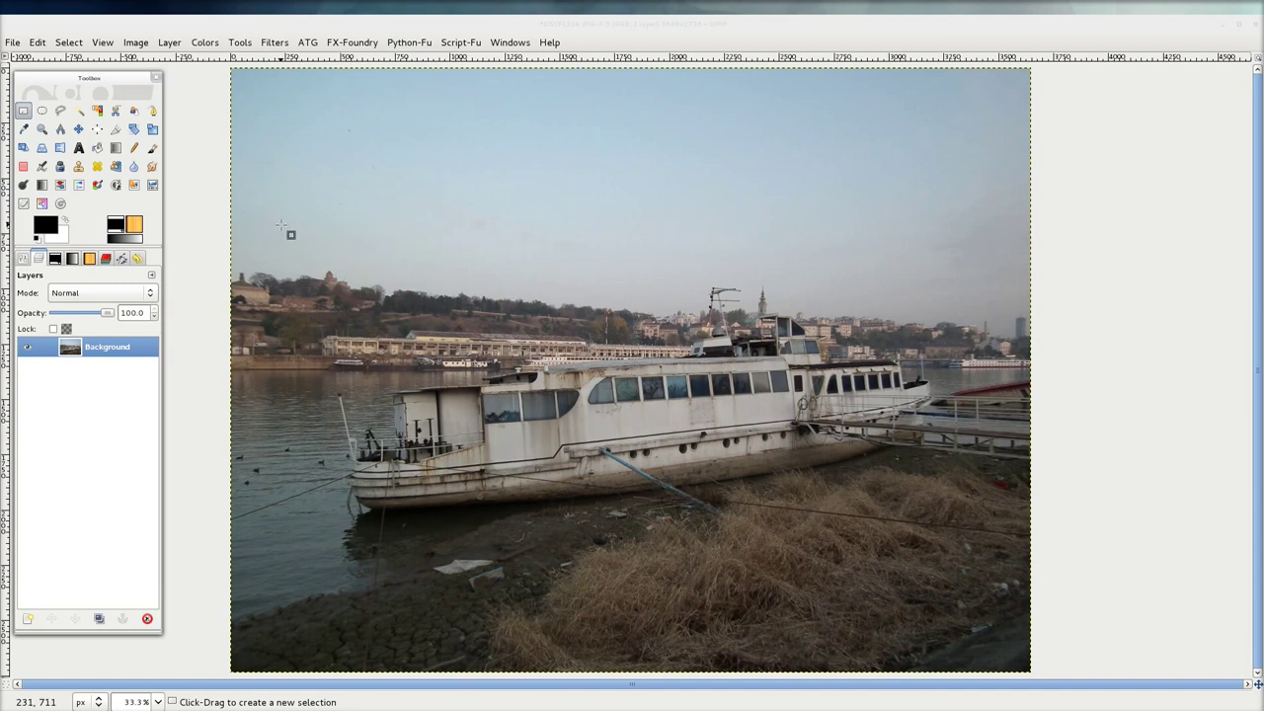
Step: Duplicate the boat photo's Background layer into Background copy layers
{"action": "left_click", "coordinate": [99, 619]}
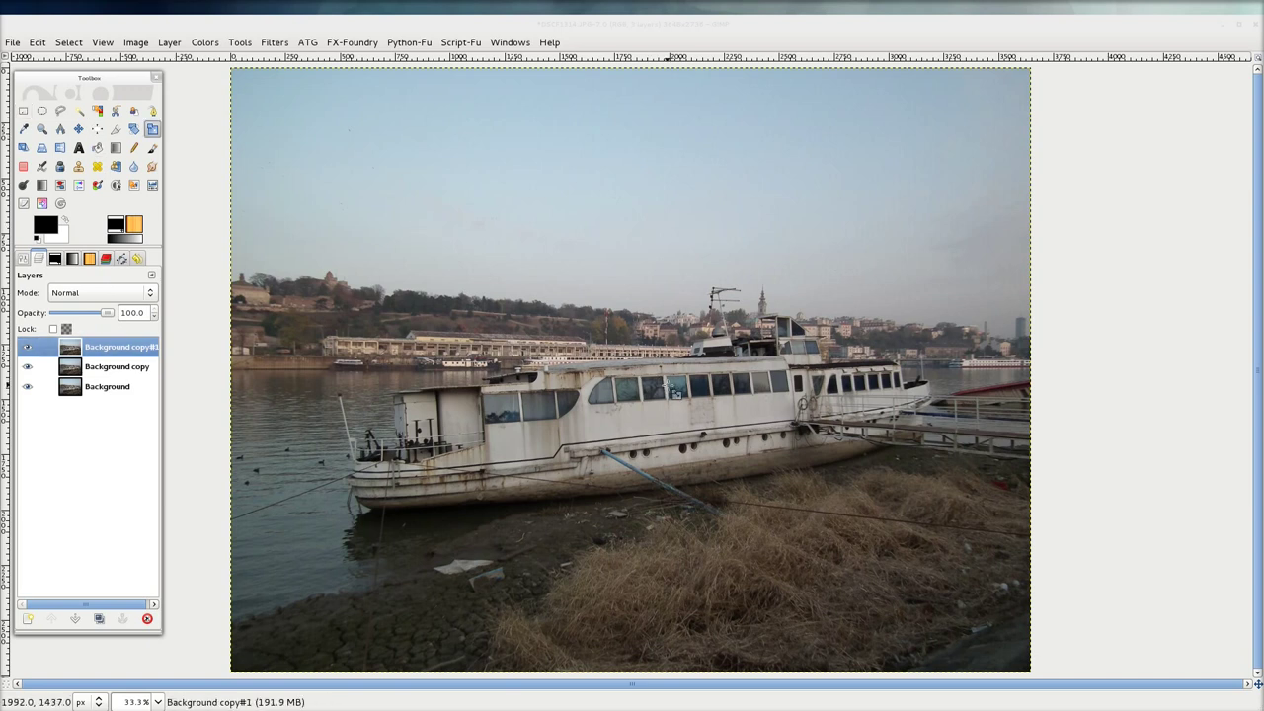
Step: Scale Background copy#1 up to 3796×2847 and move it slightly up and left
{"action": "left_click", "coordinate": [711, 413]}
{"action": "left_click_drag", "start_coordinate": [710, 412], "coordinate": [743, 444]}
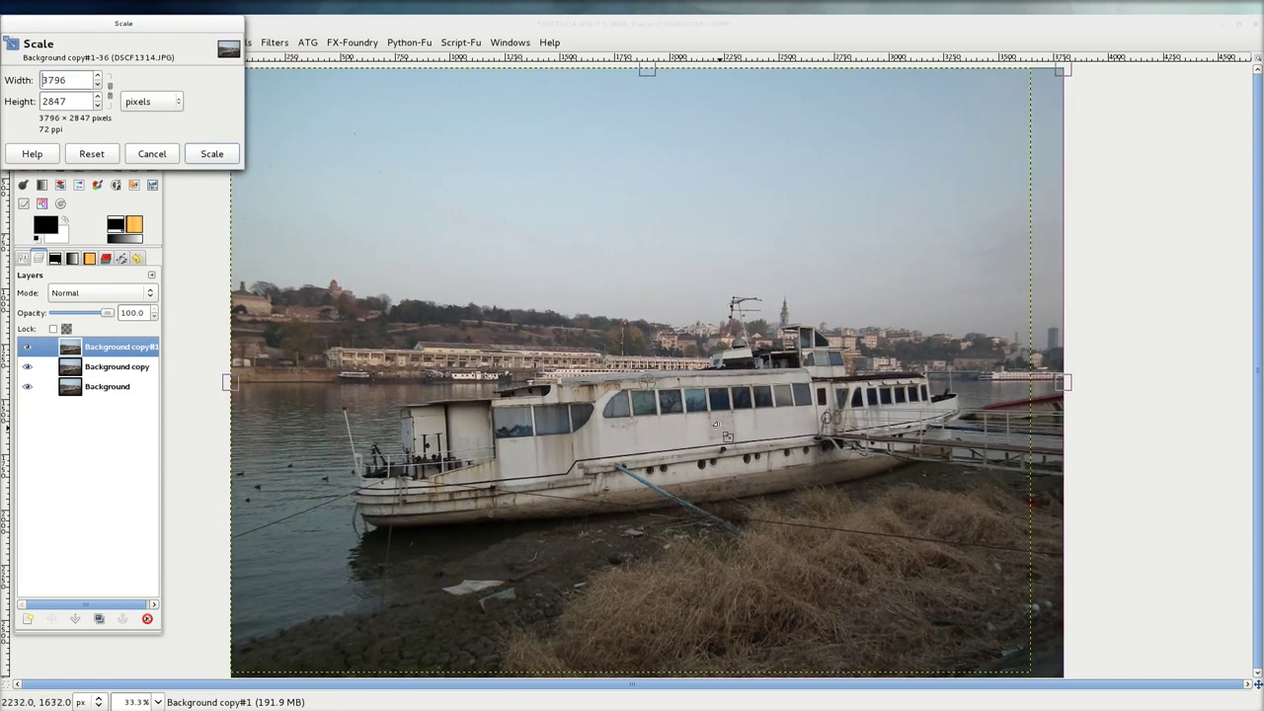
{"action": "left_click", "coordinate": [211, 154]}
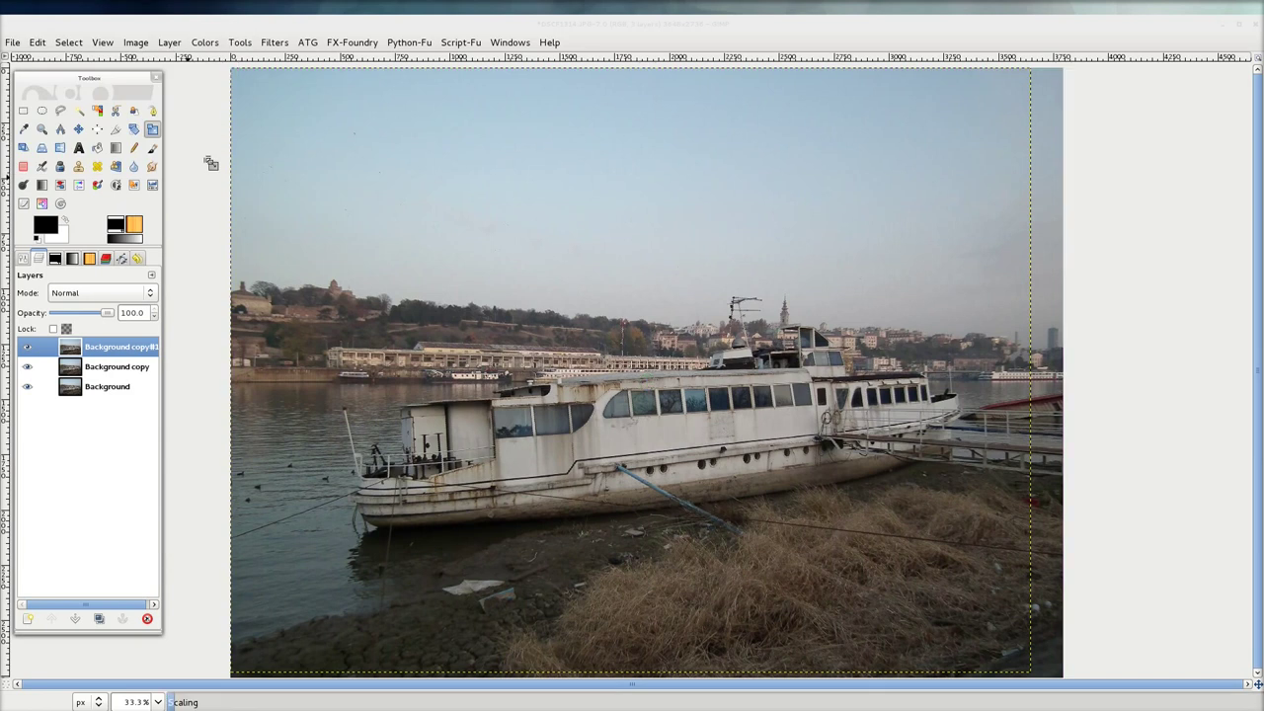
{"action": "left_click", "coordinate": [78, 128]}
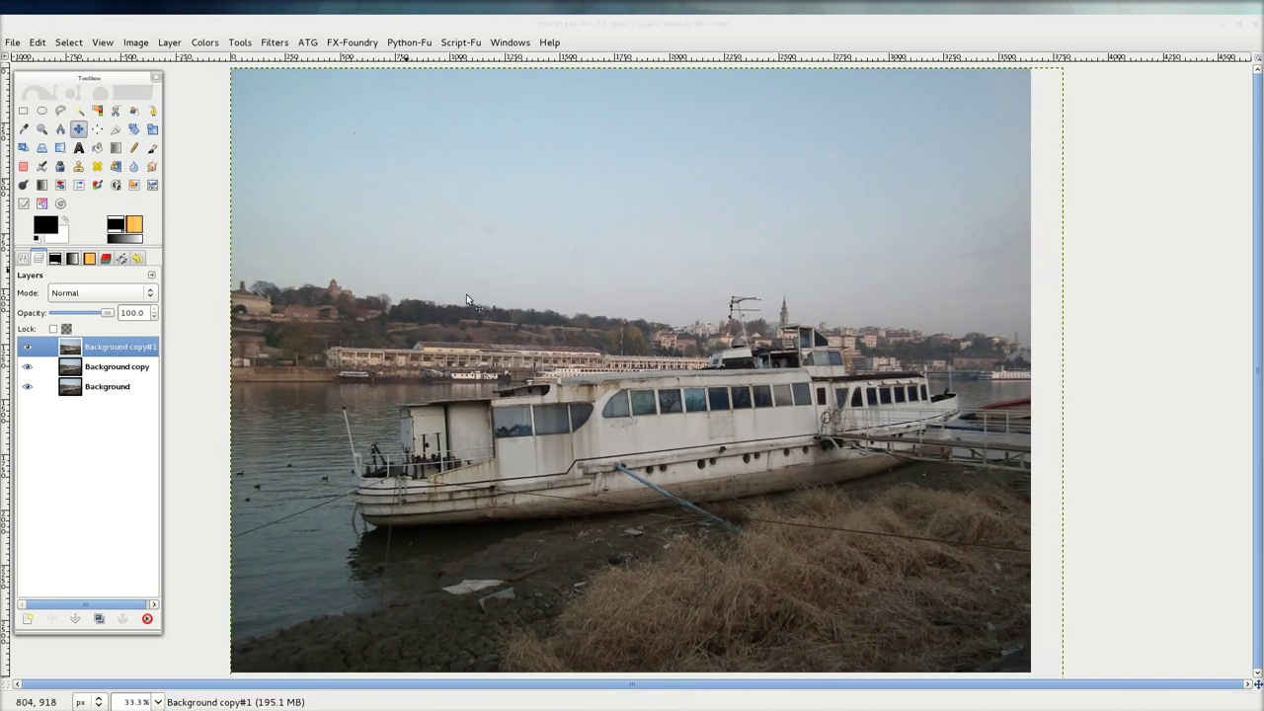
{"action": "left_click_drag", "start_coordinate": [604, 354], "coordinate": [577, 337]}
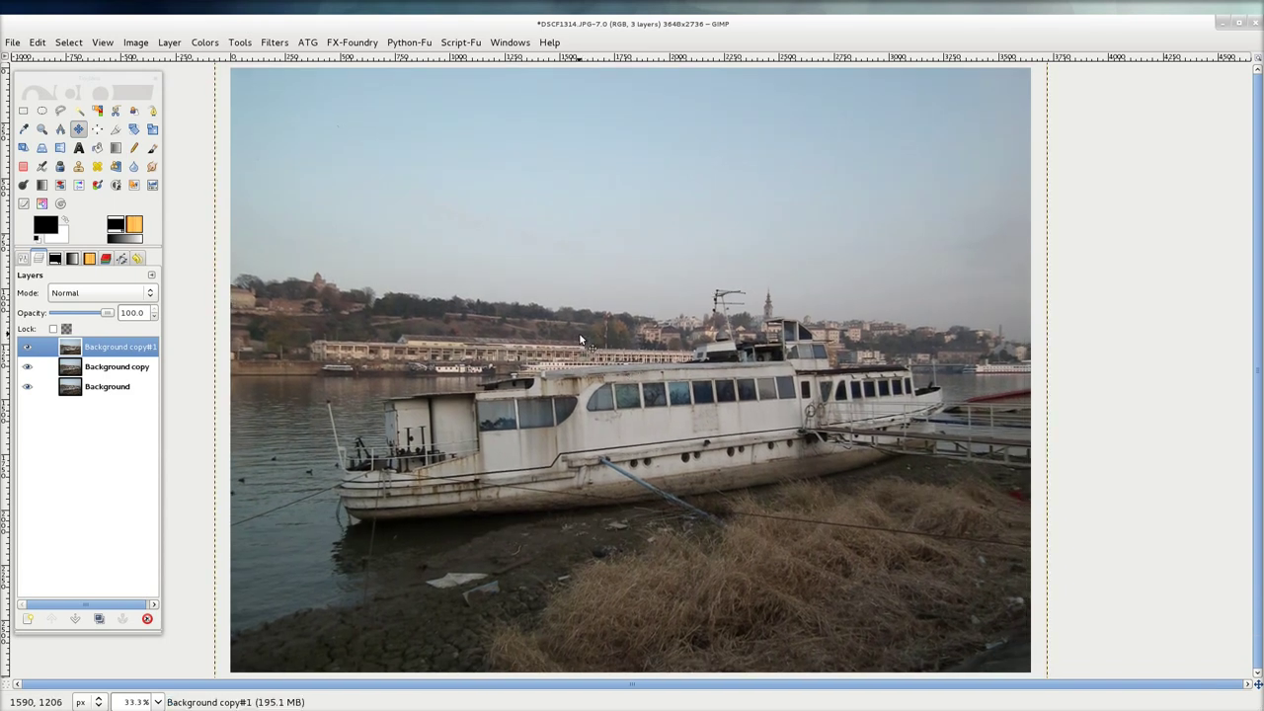
Step: Hide Background copy#1, scale Background copy to 3572×2679, and nudge it up-left
{"action": "left_click", "coordinate": [26, 346]}
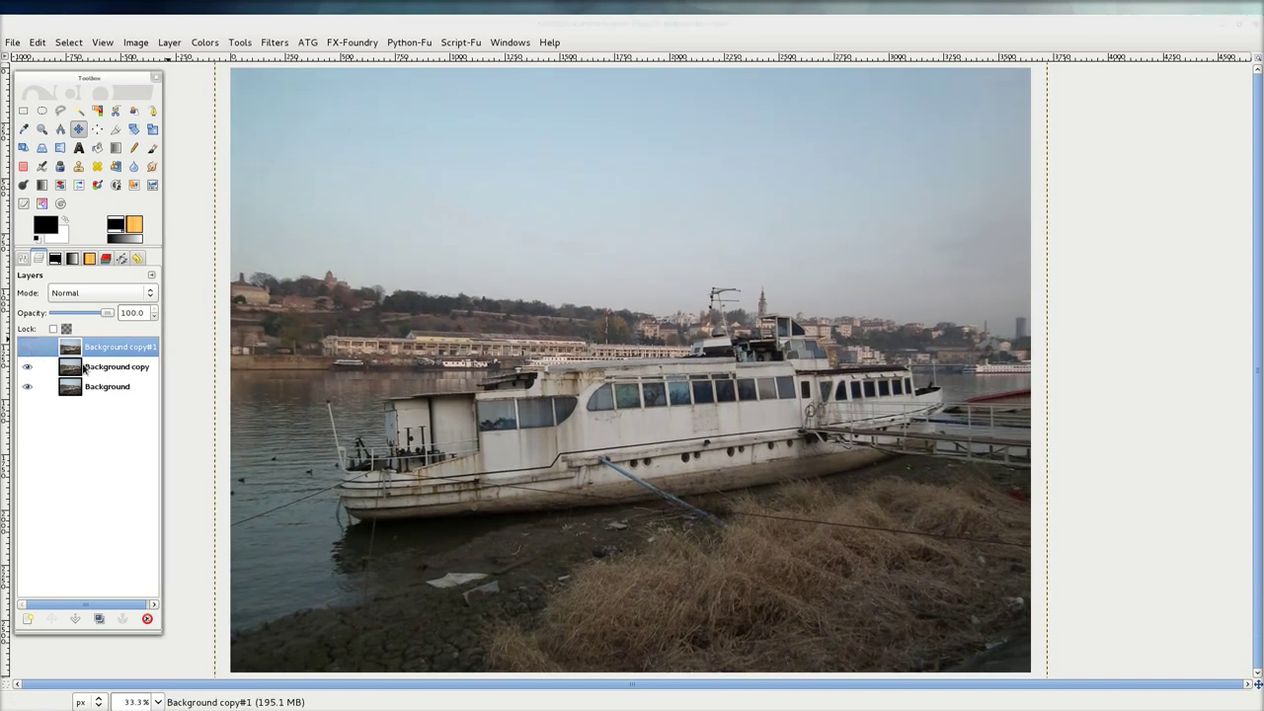
{"action": "left_click", "coordinate": [112, 367]}
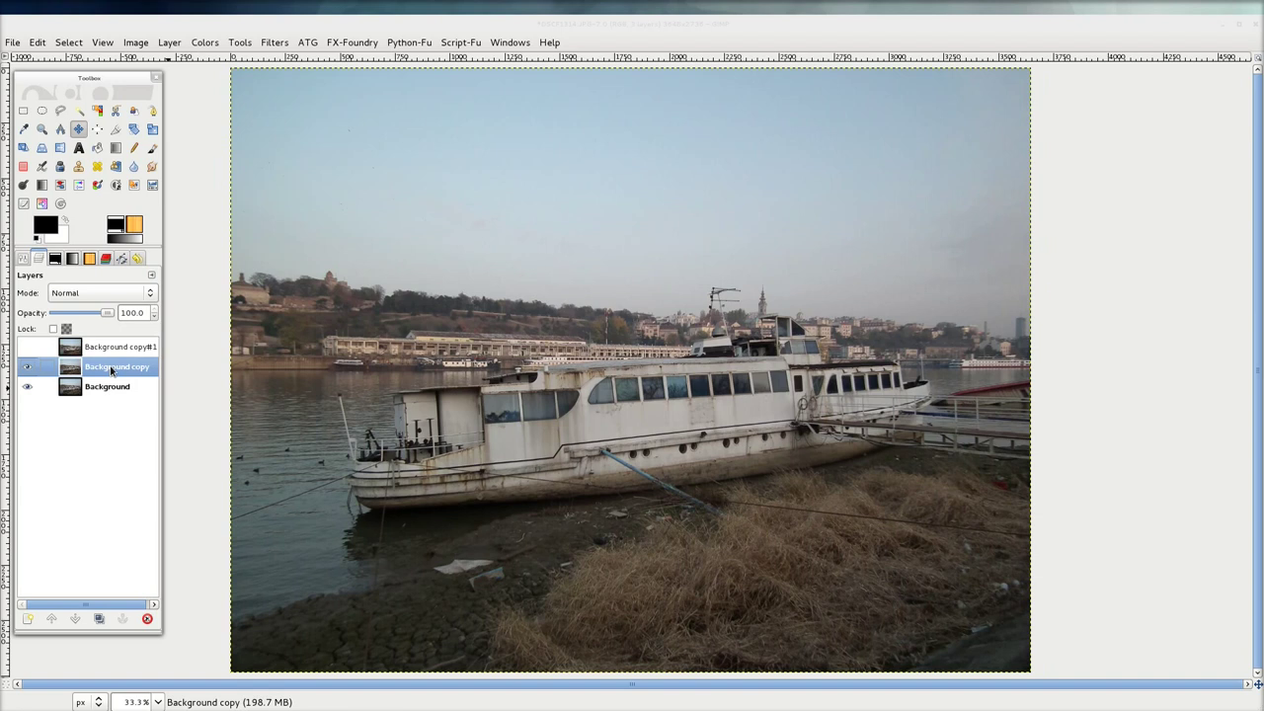
{"action": "left_click", "coordinate": [152, 129]}
{"action": "left_click", "coordinate": [263, 102]}
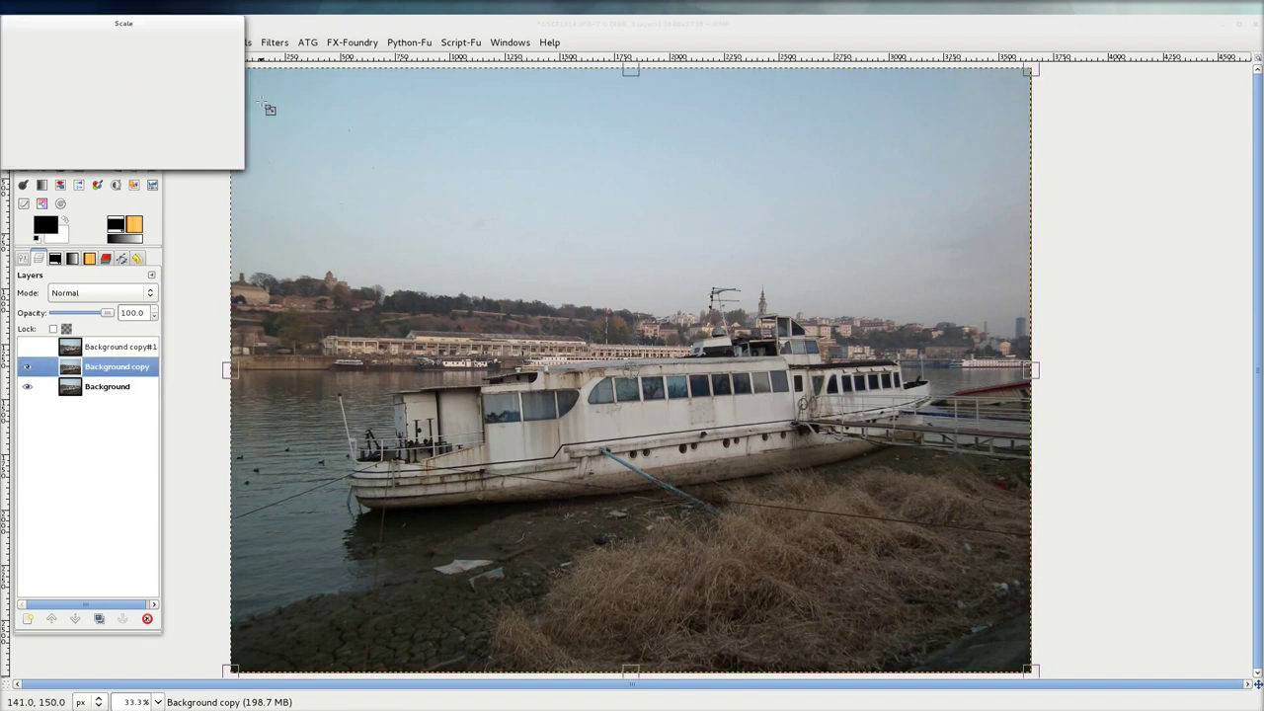
{"action": "left_click_drag", "start_coordinate": [269, 109], "coordinate": [282, 125]}
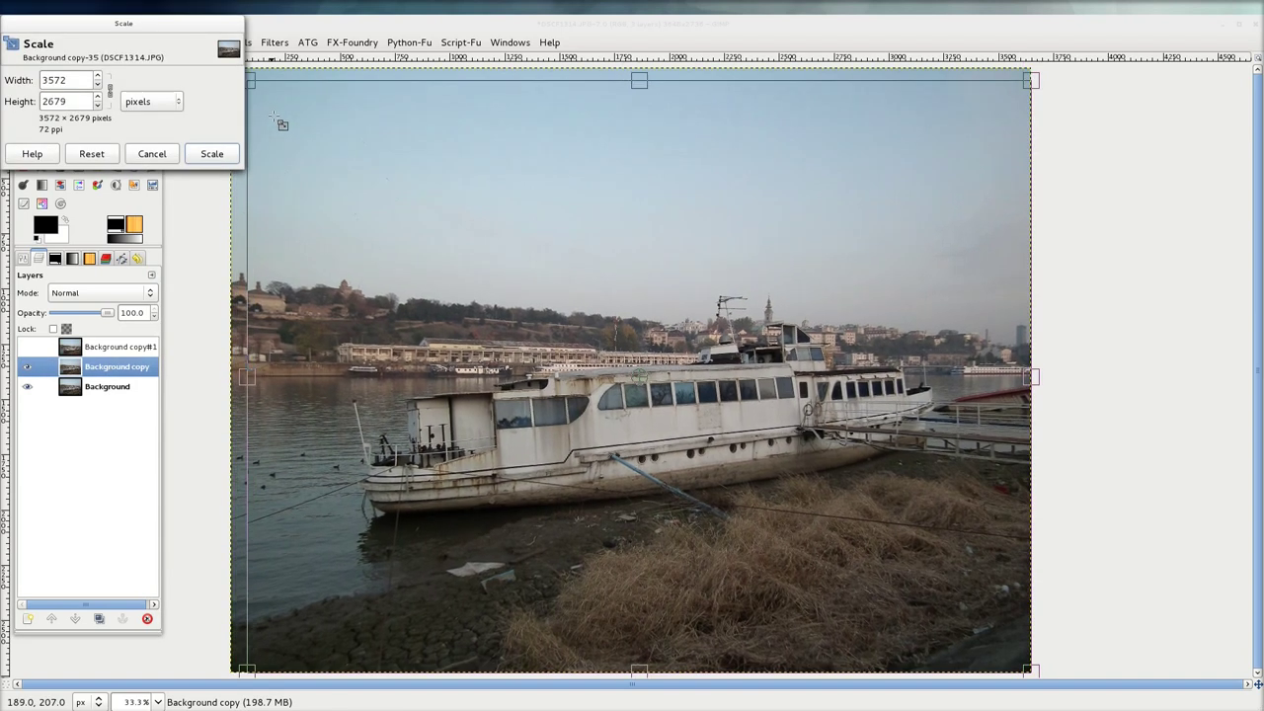
{"action": "left_click", "coordinate": [201, 153]}
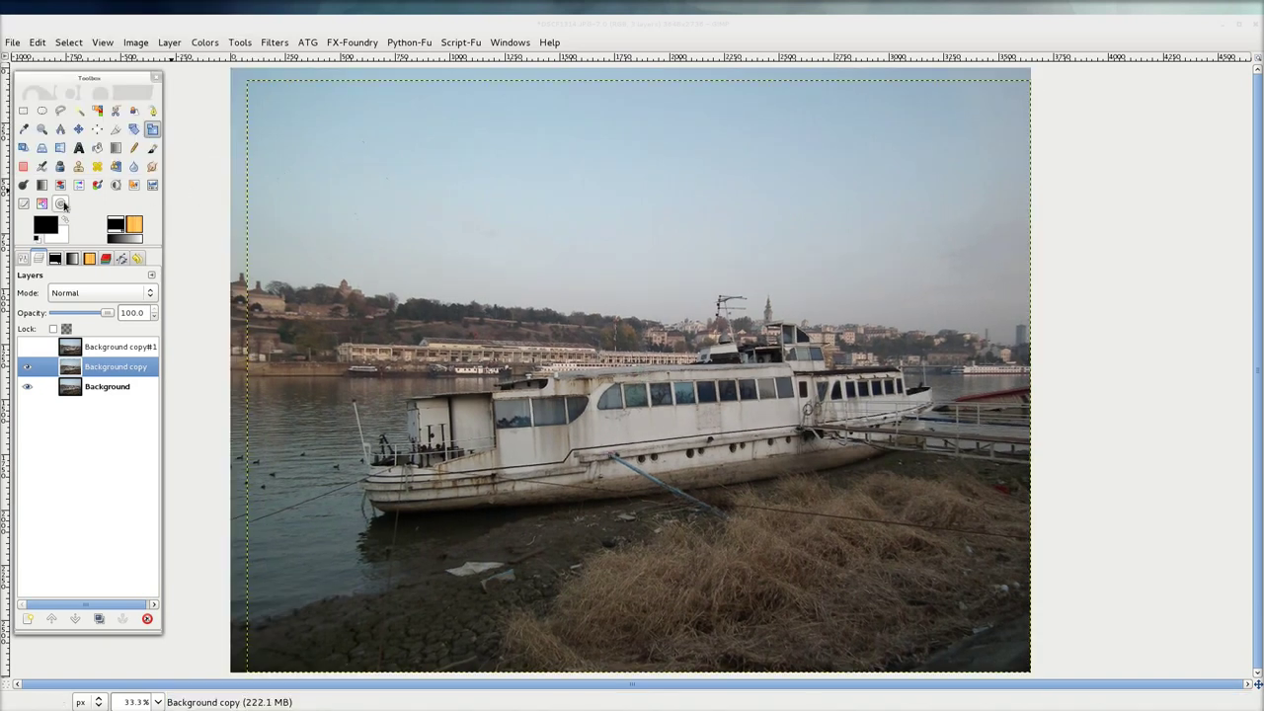
{"action": "left_click", "coordinate": [78, 128]}
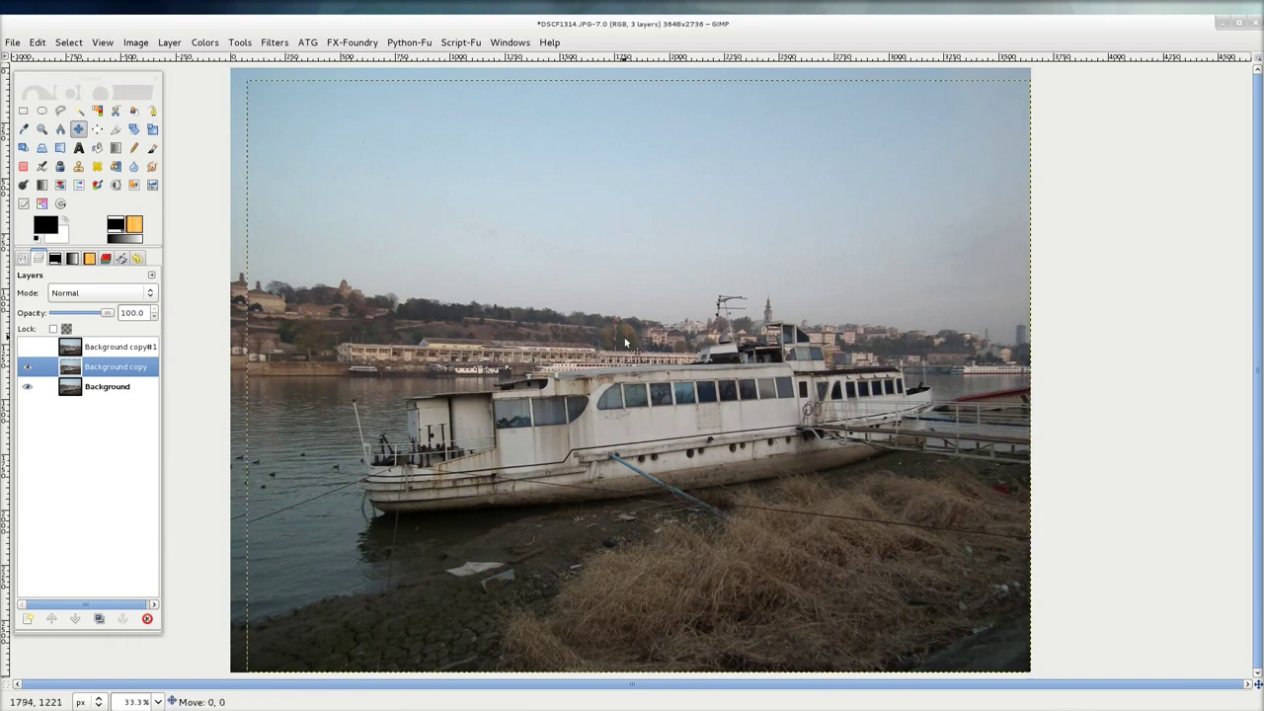
{"action": "left_click_drag", "start_coordinate": [624, 342], "coordinate": [616, 337]}
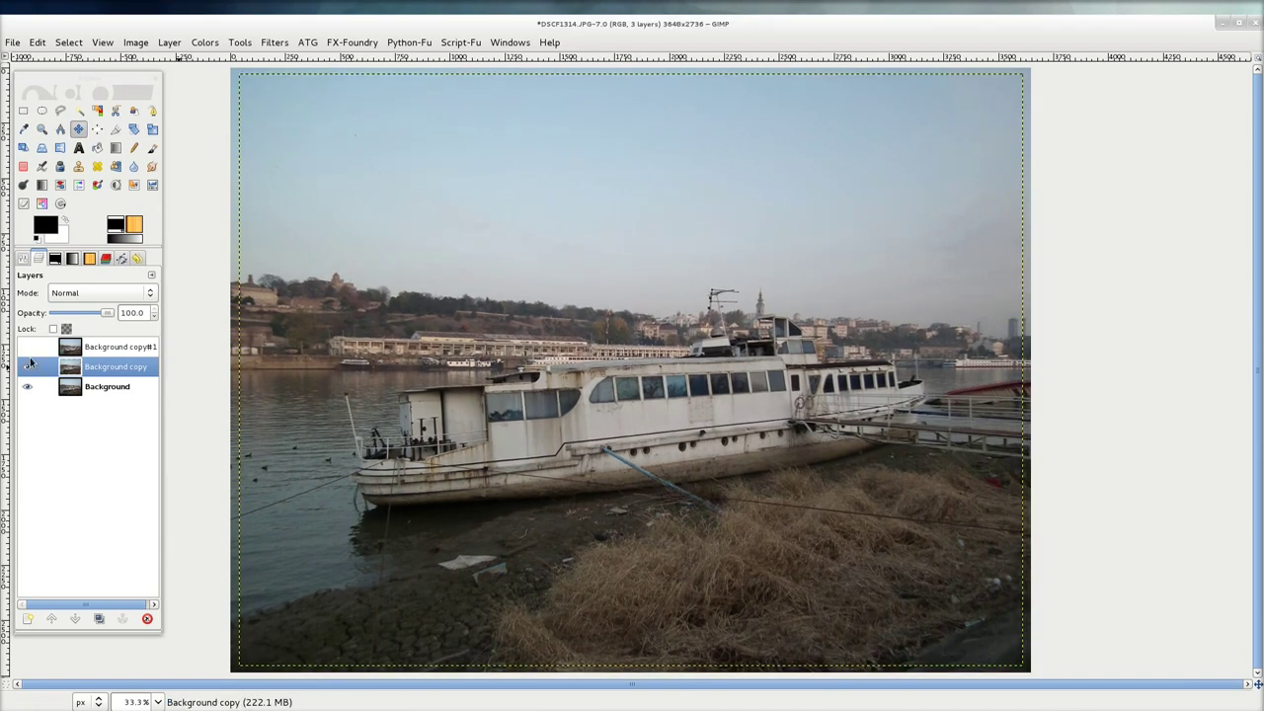
Step: Make Background copy#1 visible again and select it as the active layer
{"action": "left_click", "coordinate": [96, 391]}
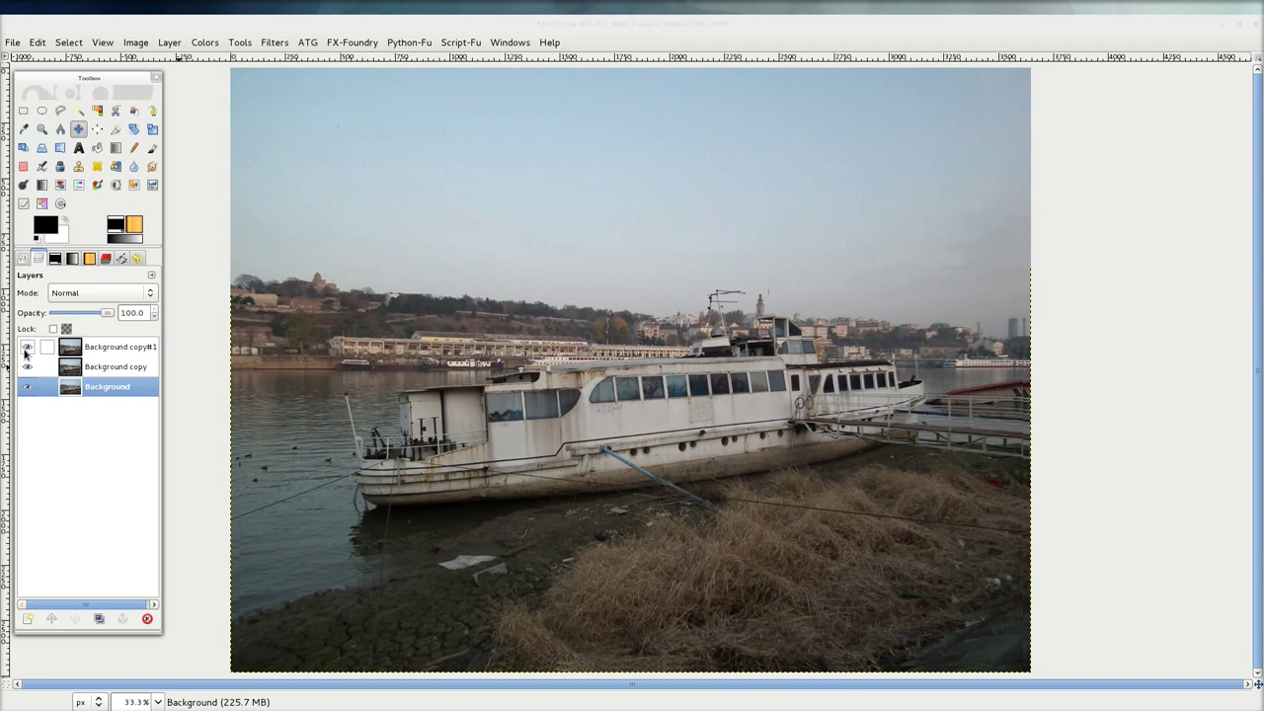
{"action": "left_click", "coordinate": [27, 346]}
{"action": "left_click", "coordinate": [105, 348]}
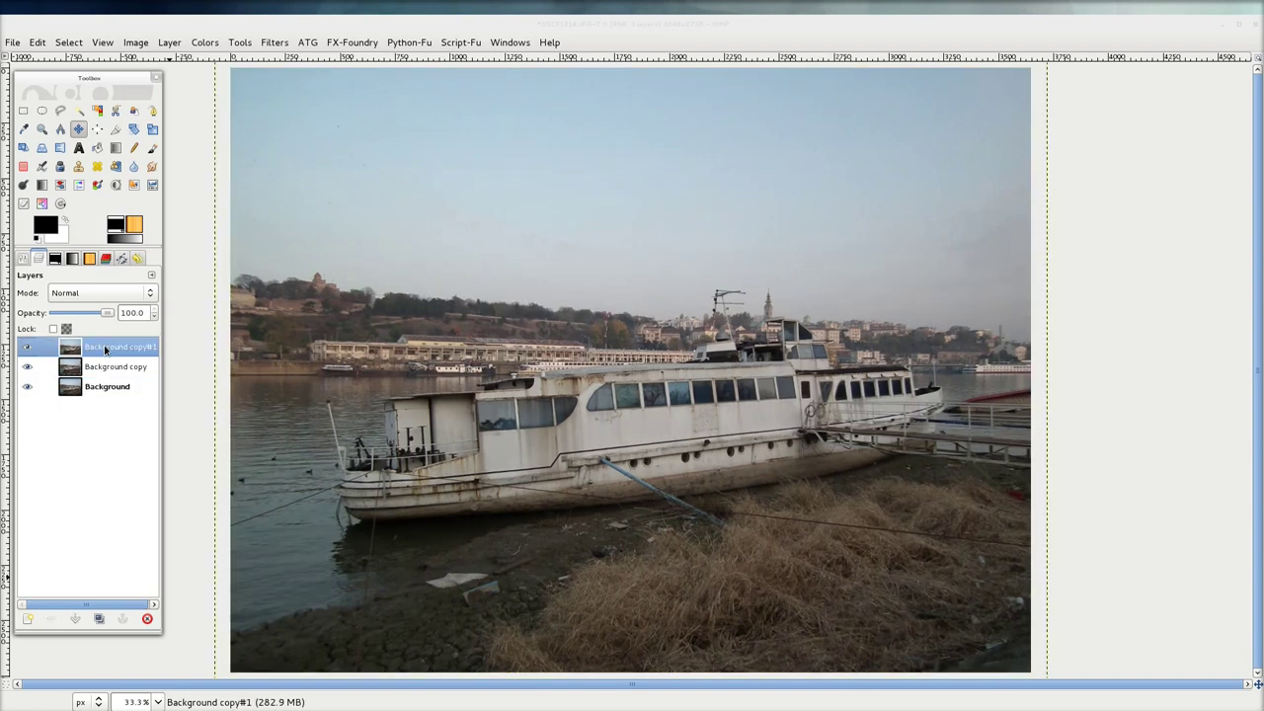
Step: Add three transparent layers: New Layer, New Layer#1 and New Layer#2
{"action": "left_click", "coordinate": [28, 619]}
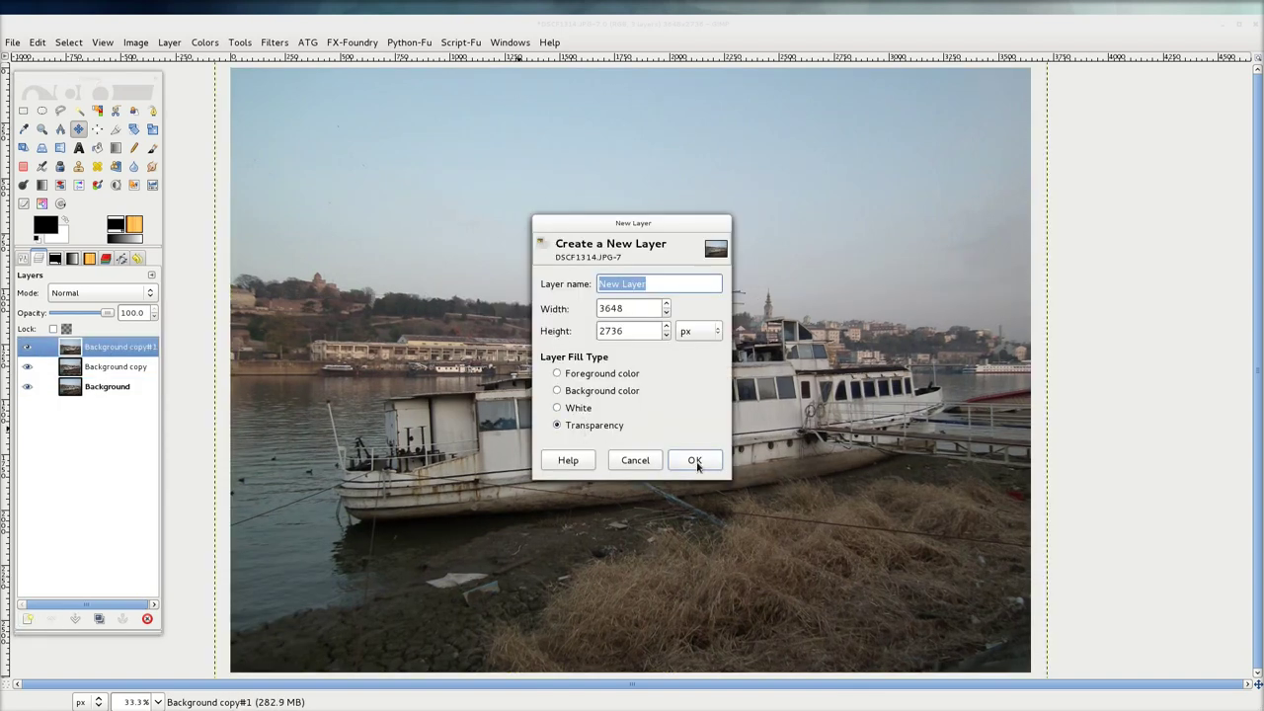
{"action": "left_click", "coordinate": [696, 461]}
{"action": "left_click", "coordinate": [27, 619]}
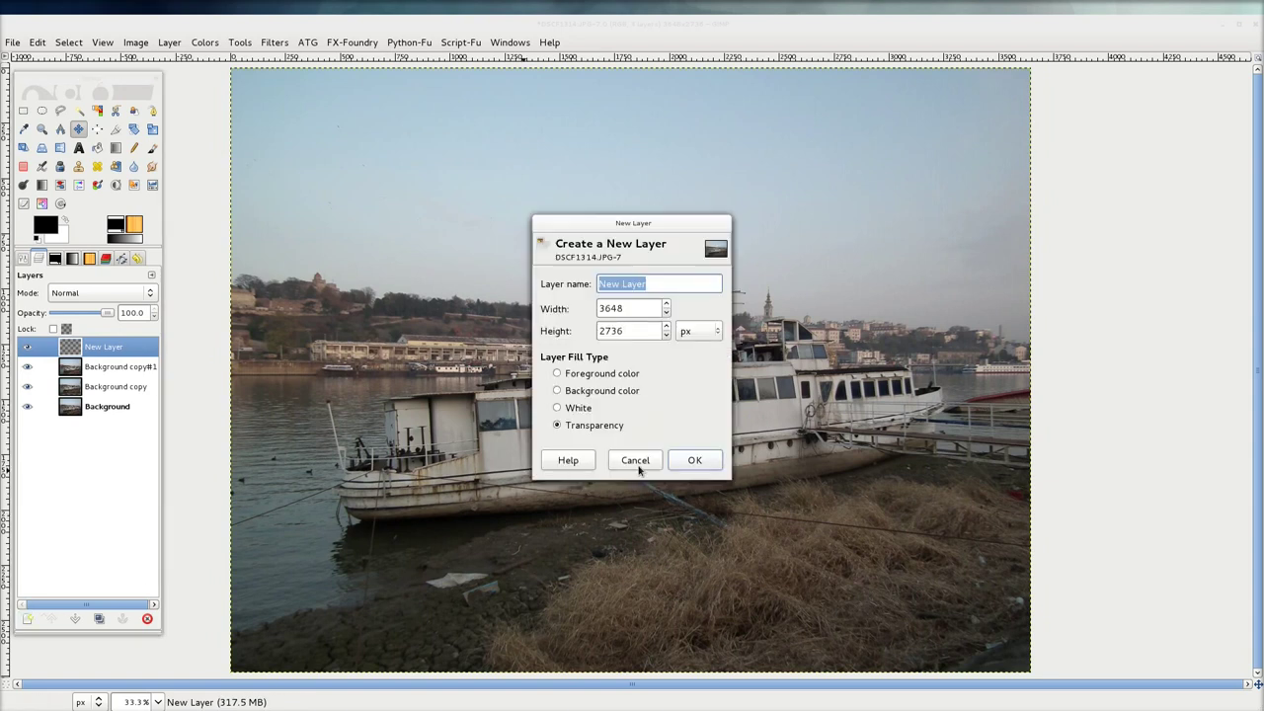
{"action": "left_click", "coordinate": [681, 460]}
{"action": "left_click", "coordinate": [27, 619]}
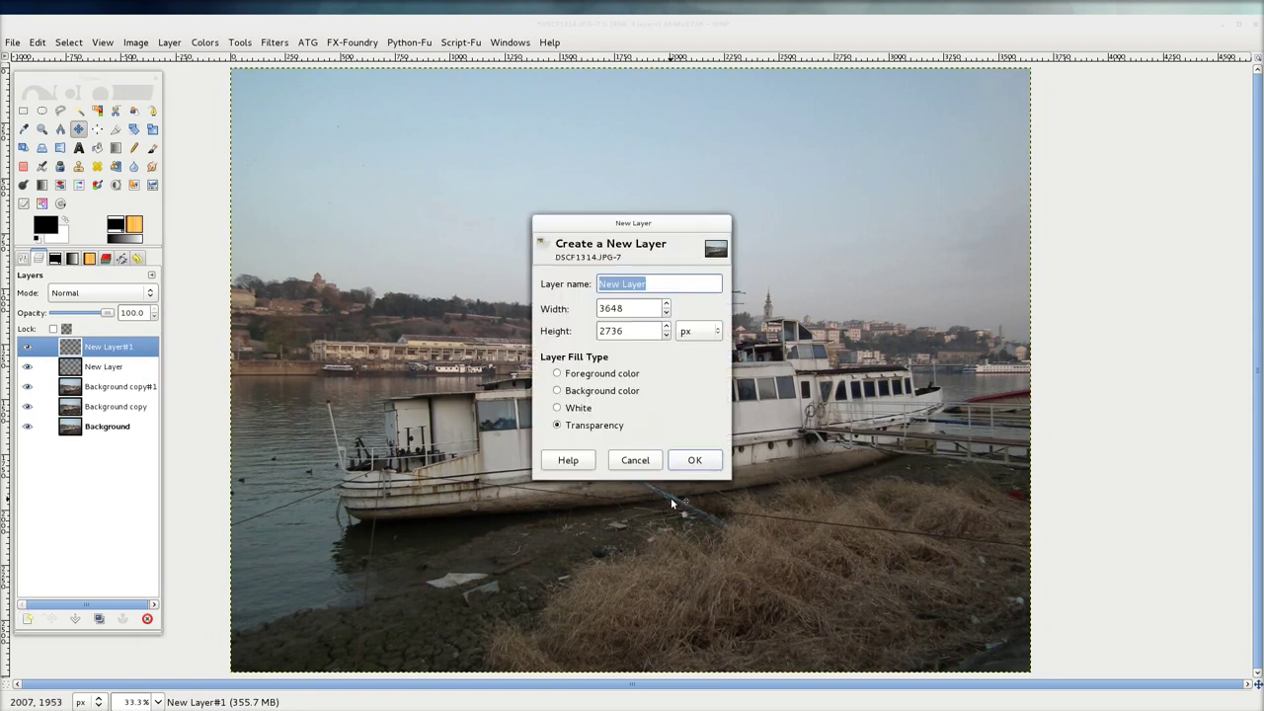
{"action": "left_click", "coordinate": [683, 461]}
{"action": "left_click", "coordinate": [55, 259]}
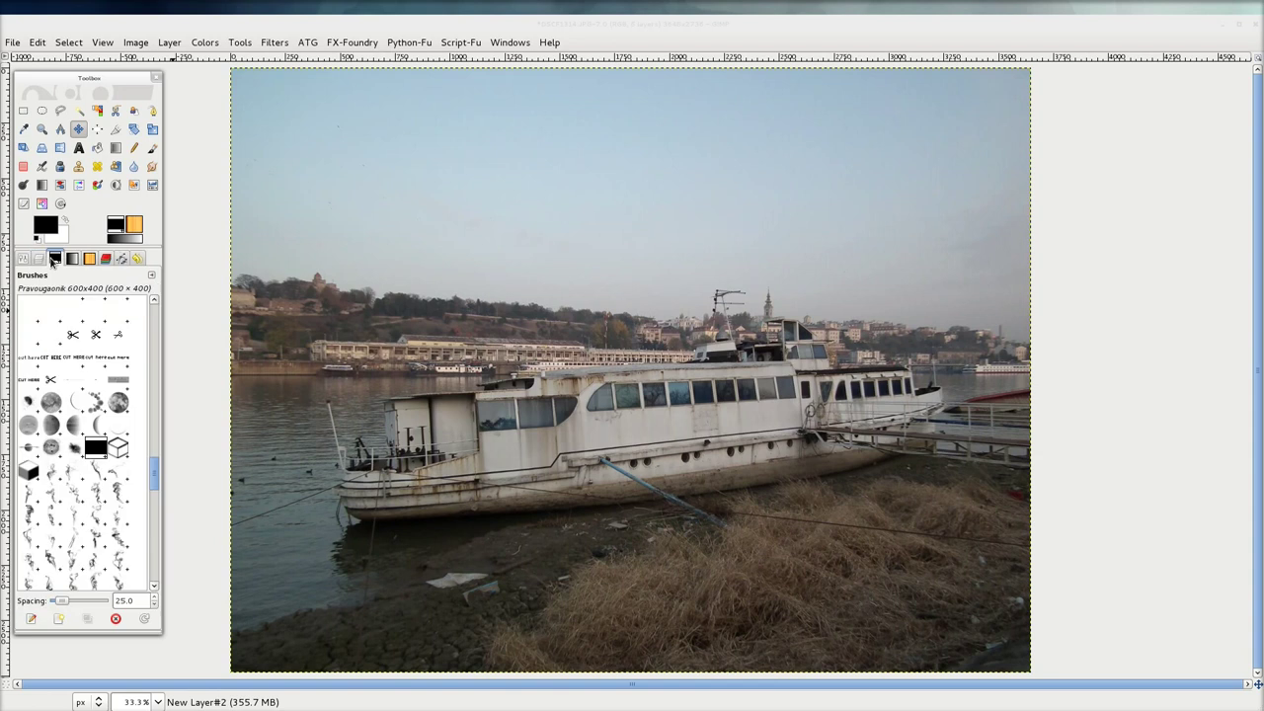
Step: With the pencil, stamp ten black rectangles across sky, town, boat and grass on New Layer#2
{"action": "left_click", "coordinate": [134, 147]}
{"action": "left_click", "coordinate": [39, 259]}
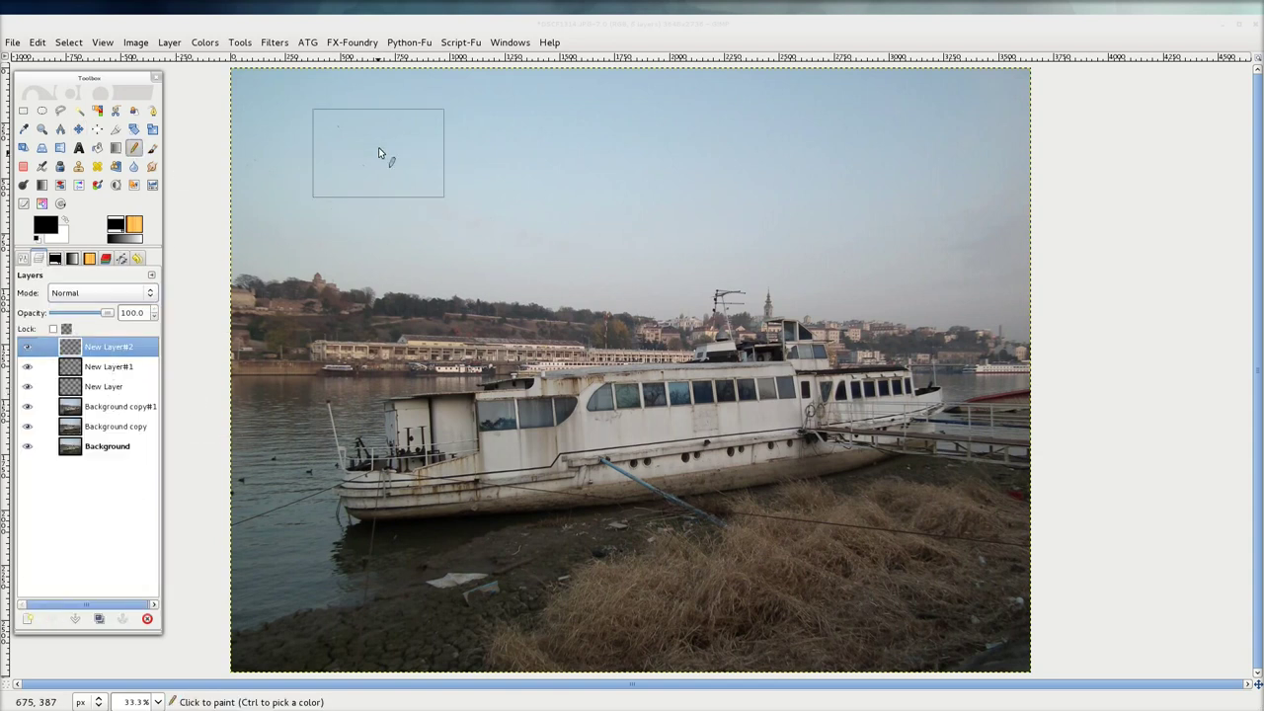
{"action": "left_click", "coordinate": [353, 154]}
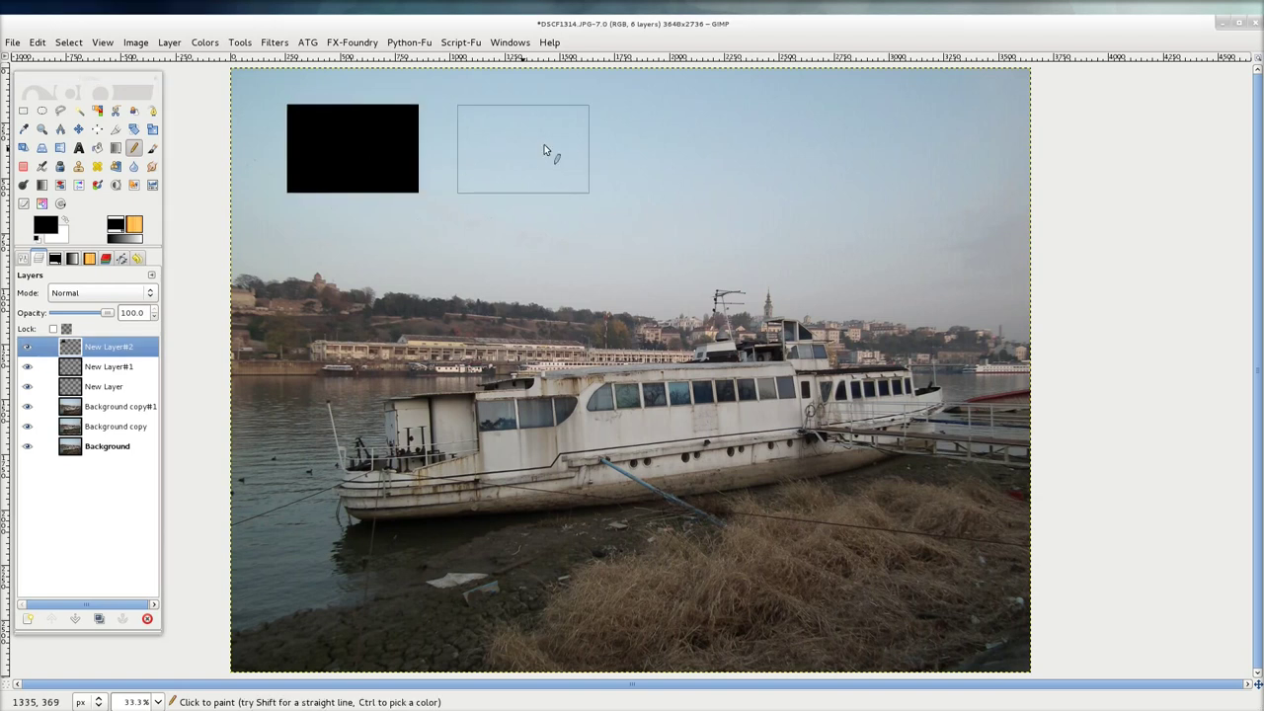
{"action": "left_click", "coordinate": [599, 135]}
{"action": "left_click", "coordinate": [826, 184]}
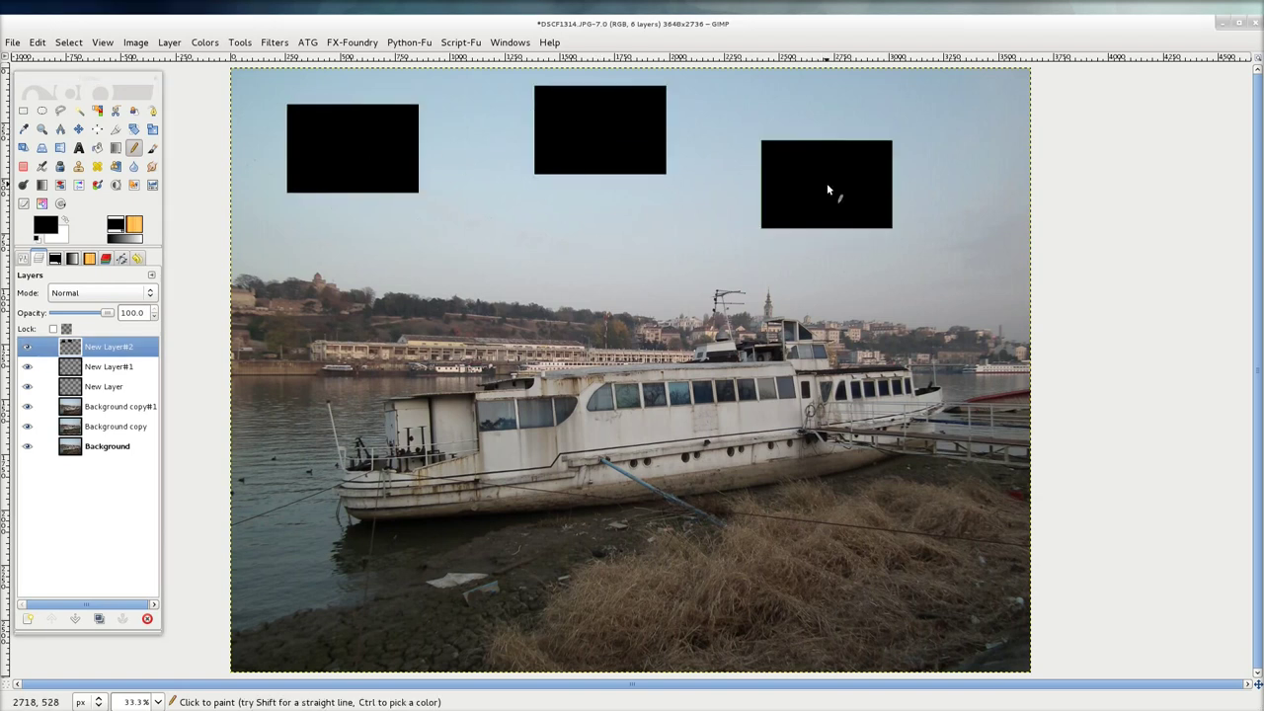
{"action": "left_click", "coordinate": [451, 326]}
{"action": "left_click", "coordinate": [684, 274]}
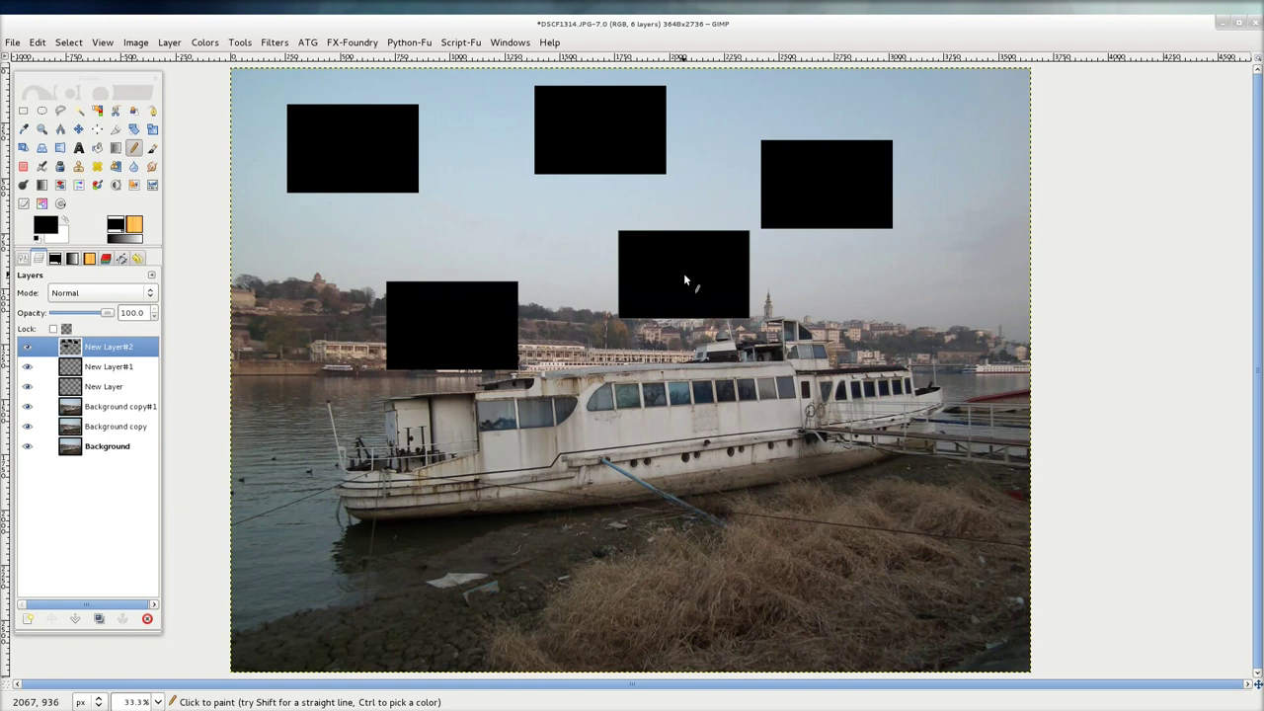
{"action": "left_click", "coordinate": [911, 415]}
{"action": "left_click", "coordinate": [596, 478]}
{"action": "left_click", "coordinate": [859, 602]}
{"action": "left_click", "coordinate": [362, 594]}
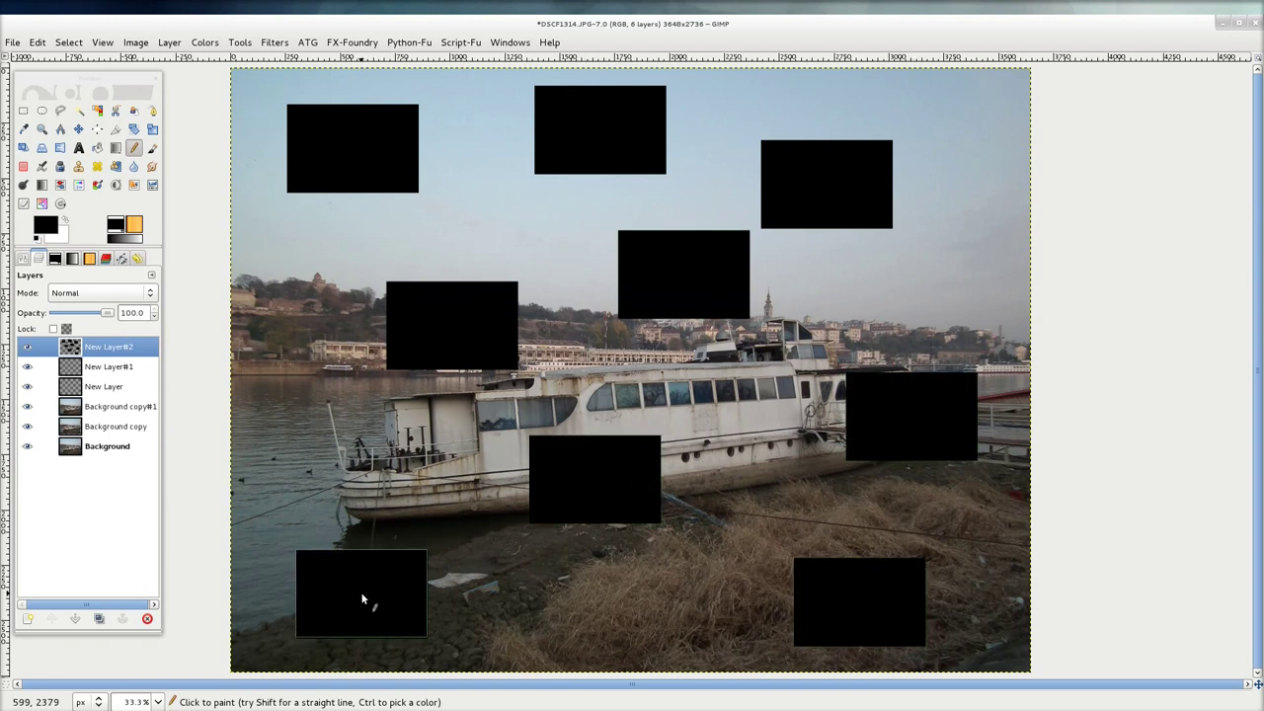
{"action": "left_click", "coordinate": [339, 437]}
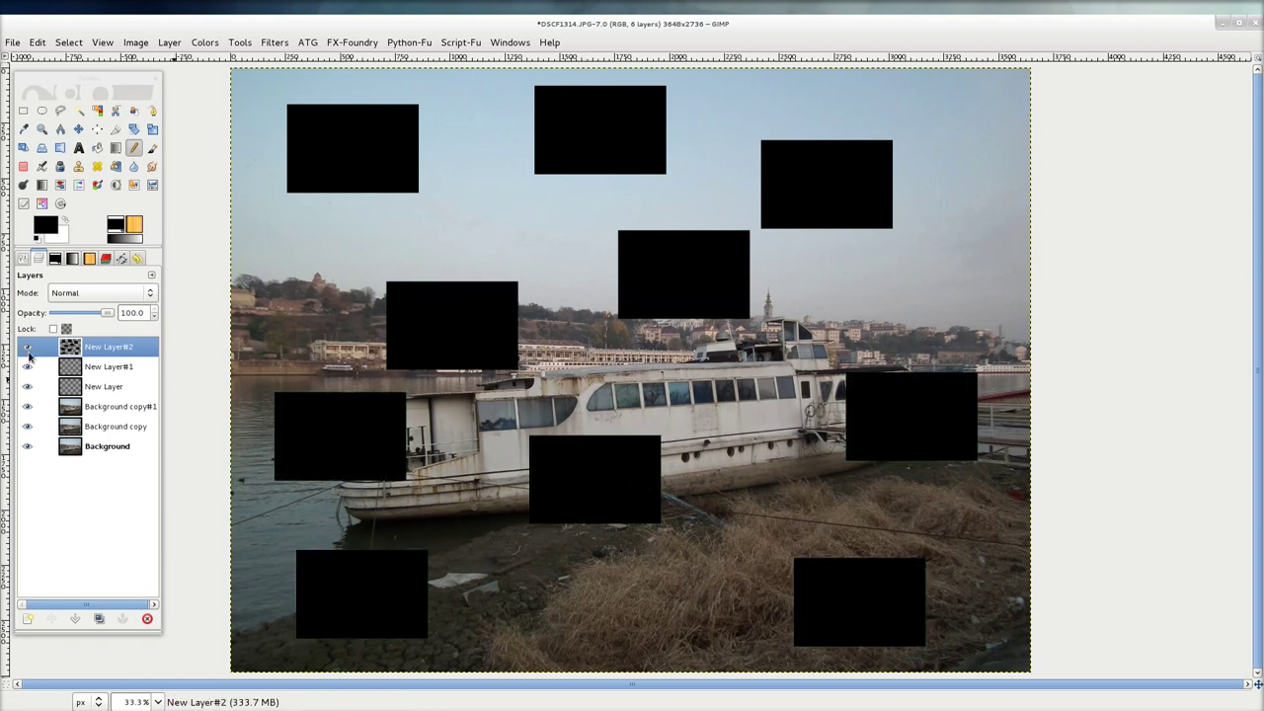
Step: On New Layer#1, stamp fifteen overlapping black rectangles from the top sky down to the bottom edge
{"action": "left_click", "coordinate": [110, 369]}
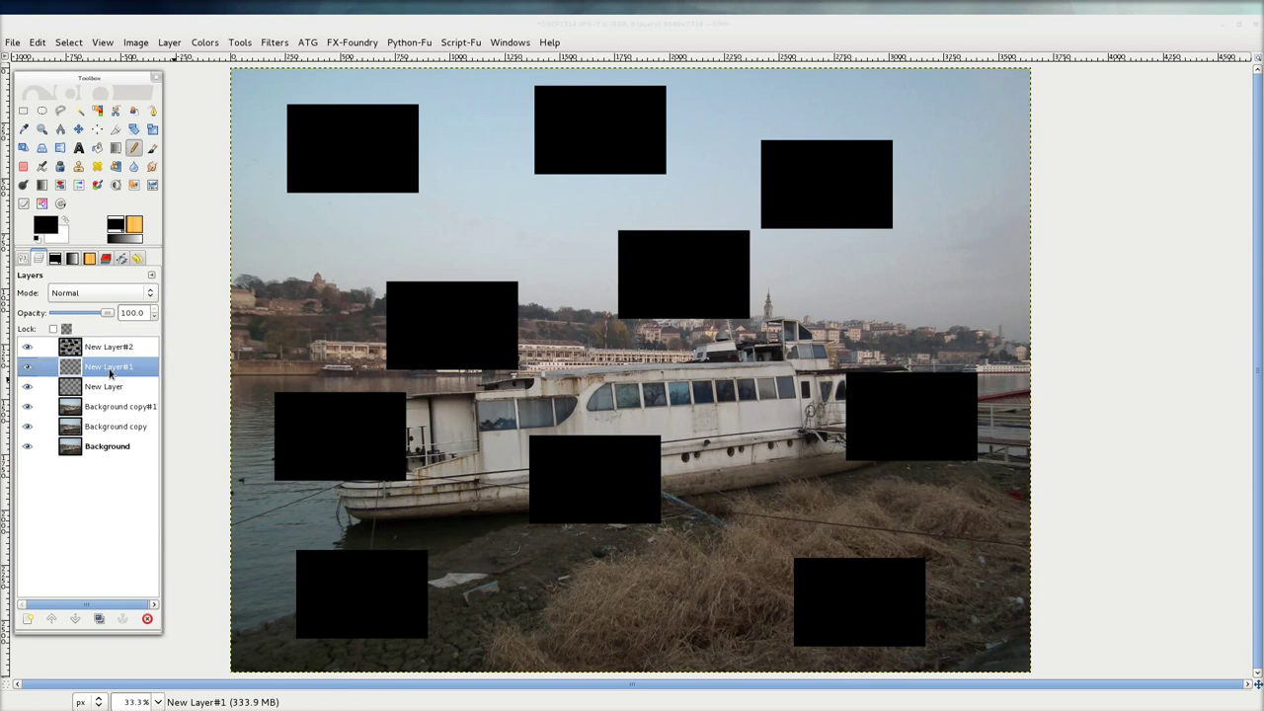
{"action": "left_click", "coordinate": [395, 212]}
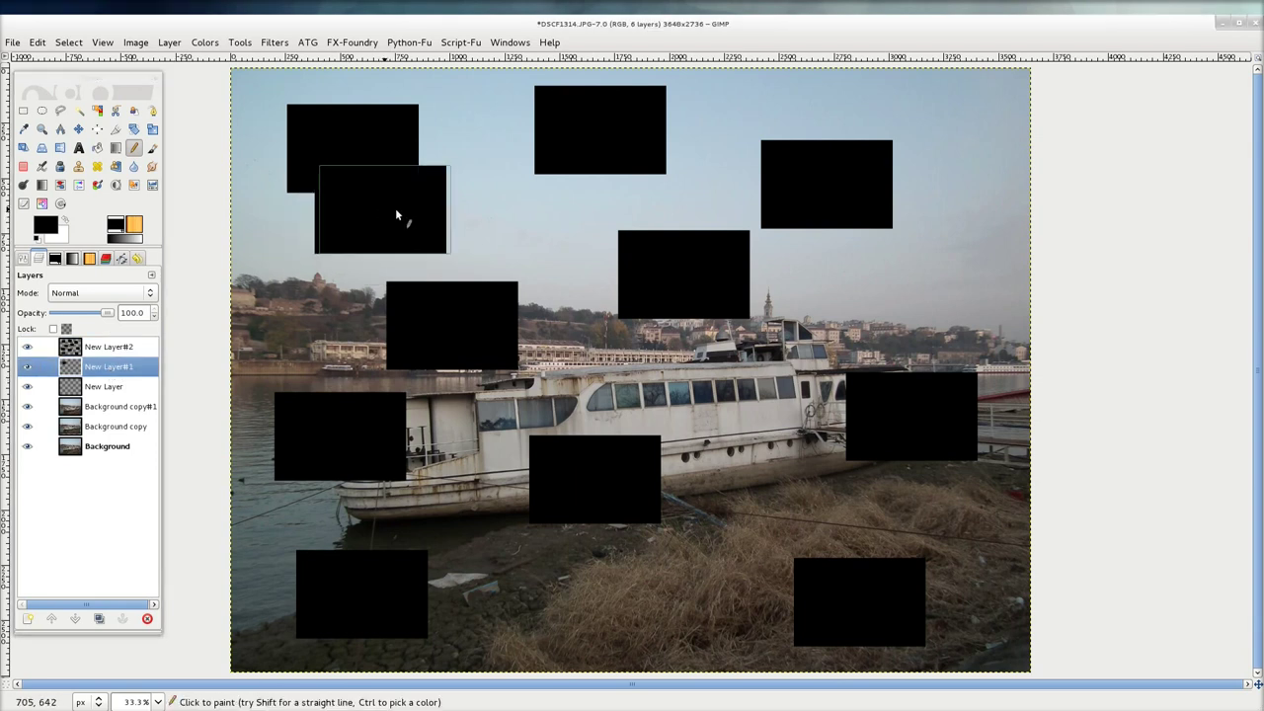
{"action": "left_click", "coordinate": [532, 163]}
{"action": "left_click", "coordinate": [710, 139]}
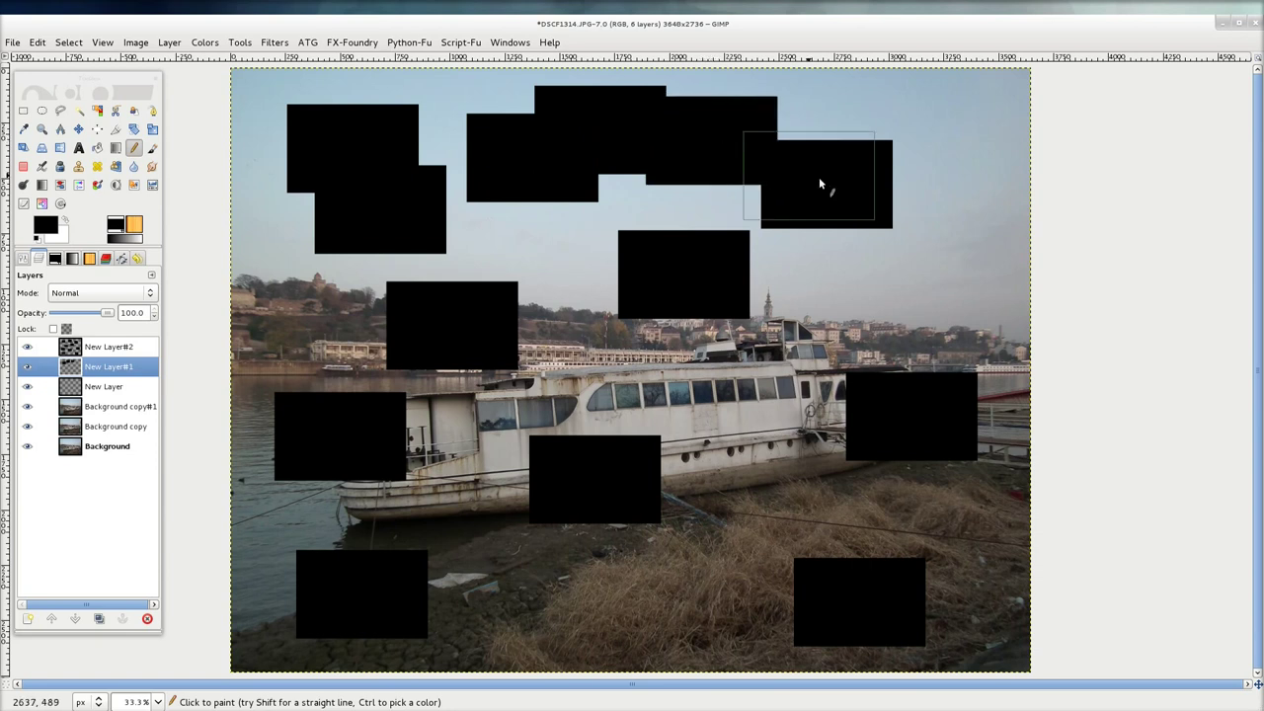
{"action": "left_click", "coordinate": [889, 194]}
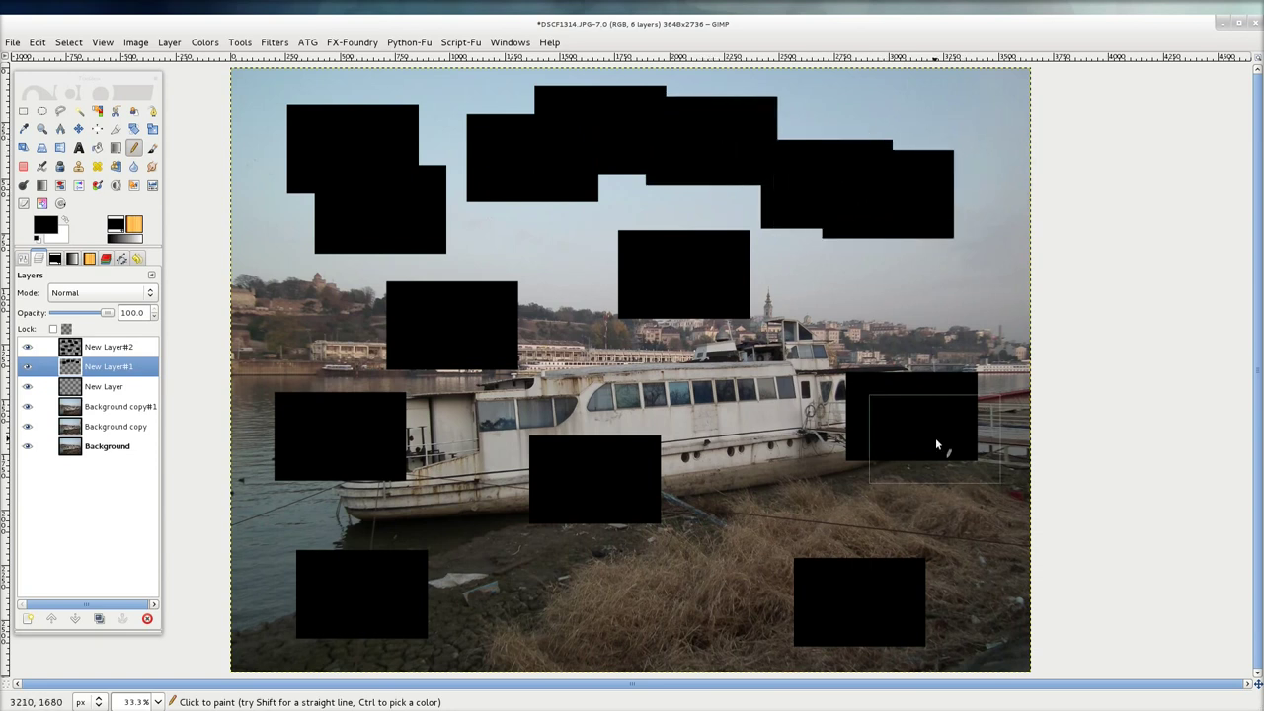
{"action": "left_click", "coordinate": [942, 338]}
{"action": "left_click", "coordinate": [766, 298]}
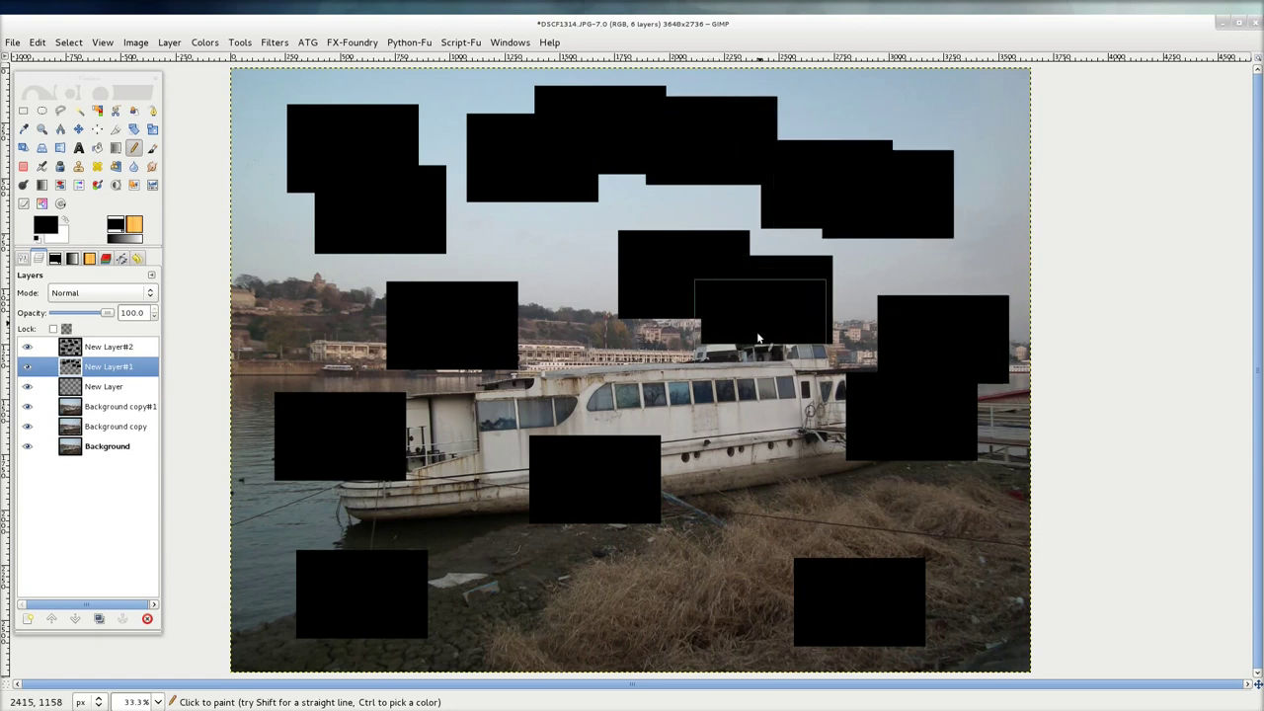
{"action": "left_click", "coordinate": [602, 337]}
{"action": "left_click", "coordinate": [423, 374]}
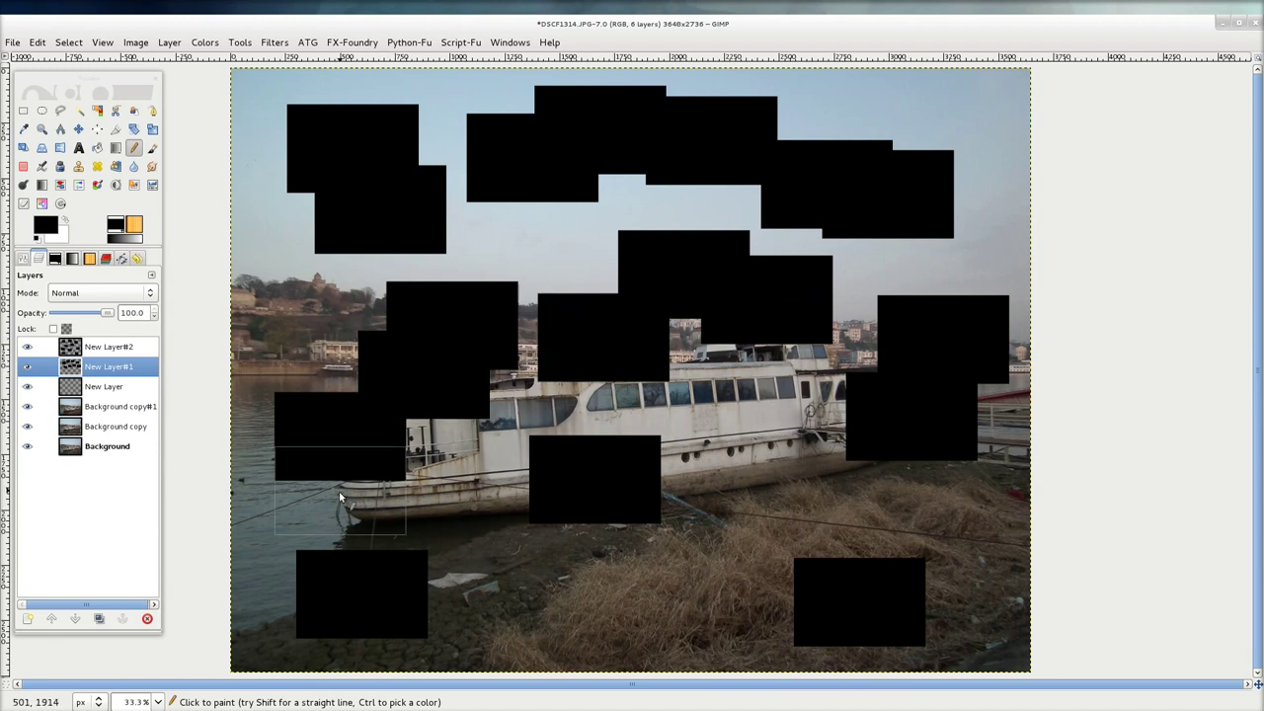
{"action": "left_click", "coordinate": [328, 484]}
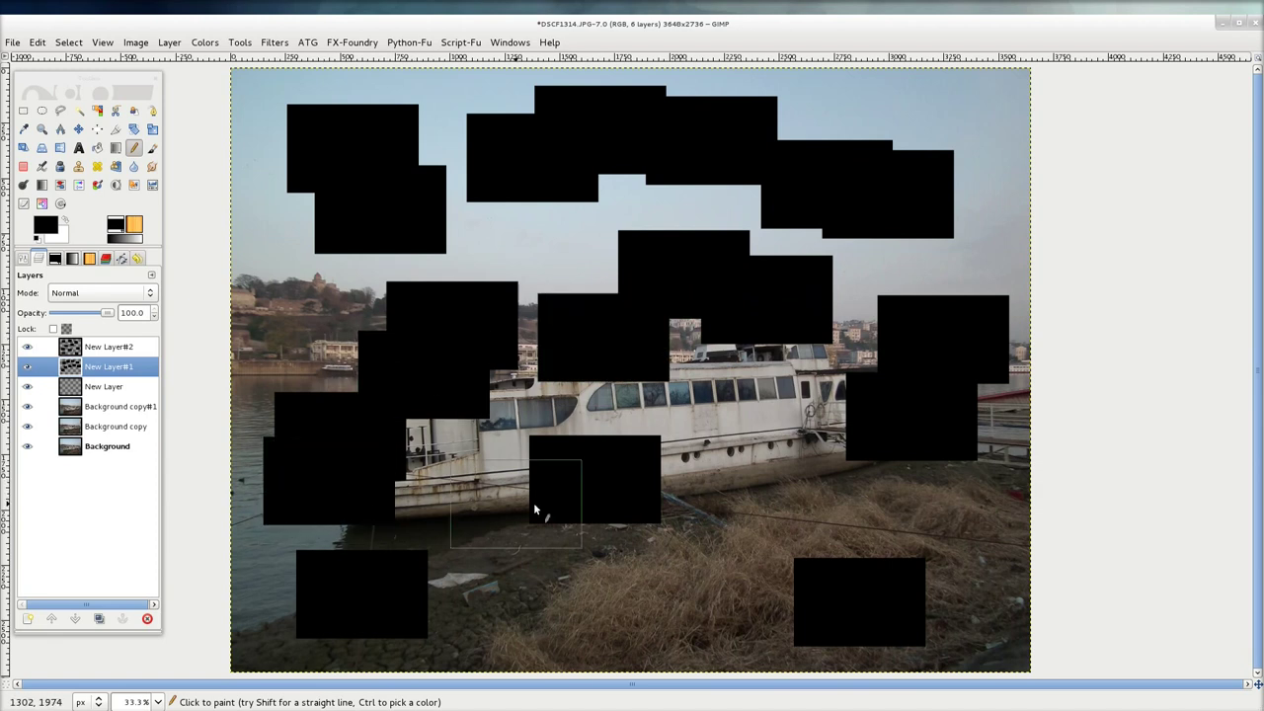
{"action": "left_click", "coordinate": [479, 503]}
{"action": "left_click", "coordinate": [674, 500]}
{"action": "left_click", "coordinate": [869, 560]}
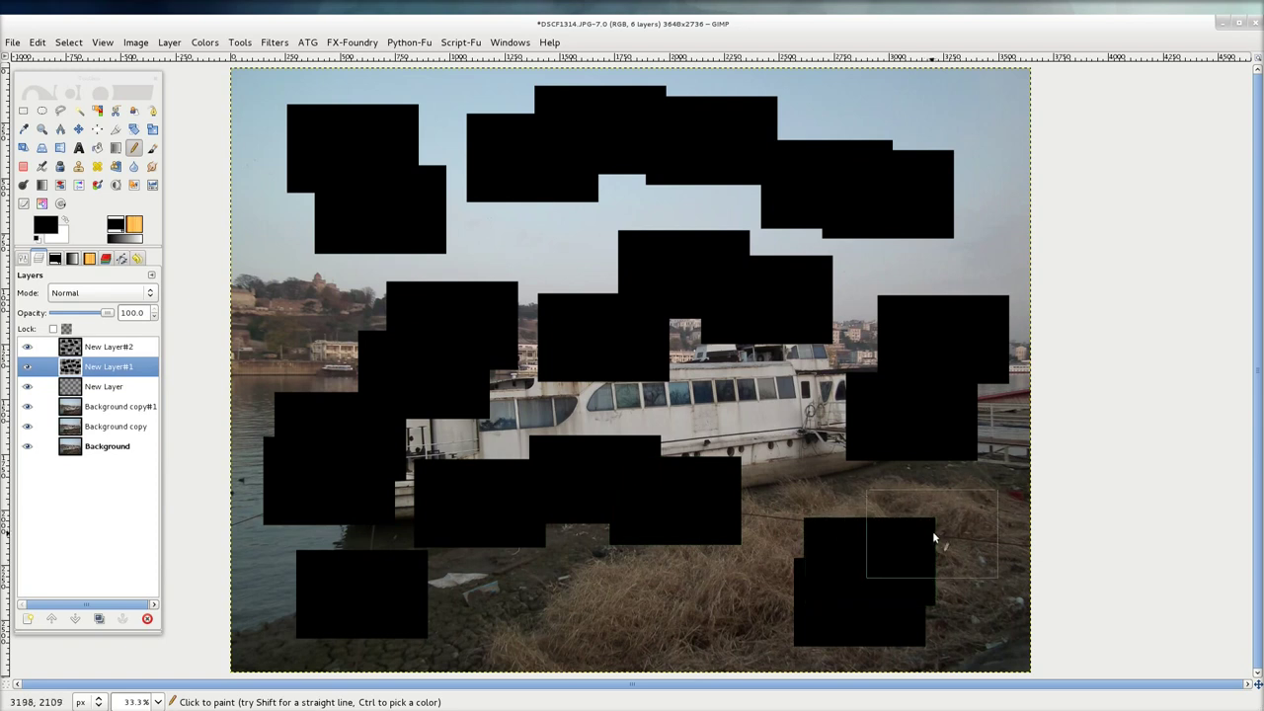
{"action": "left_click", "coordinate": [457, 610]}
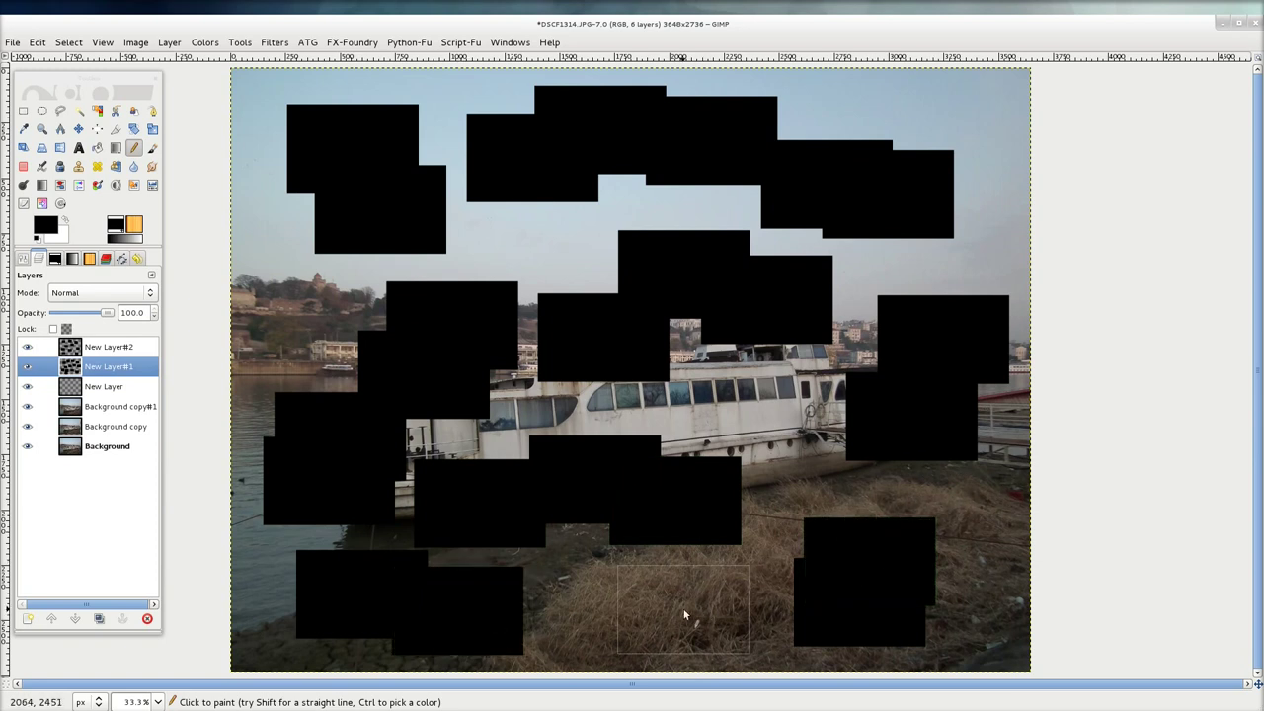
{"action": "left_click", "coordinate": [641, 610]}
{"action": "left_click", "coordinate": [924, 608]}
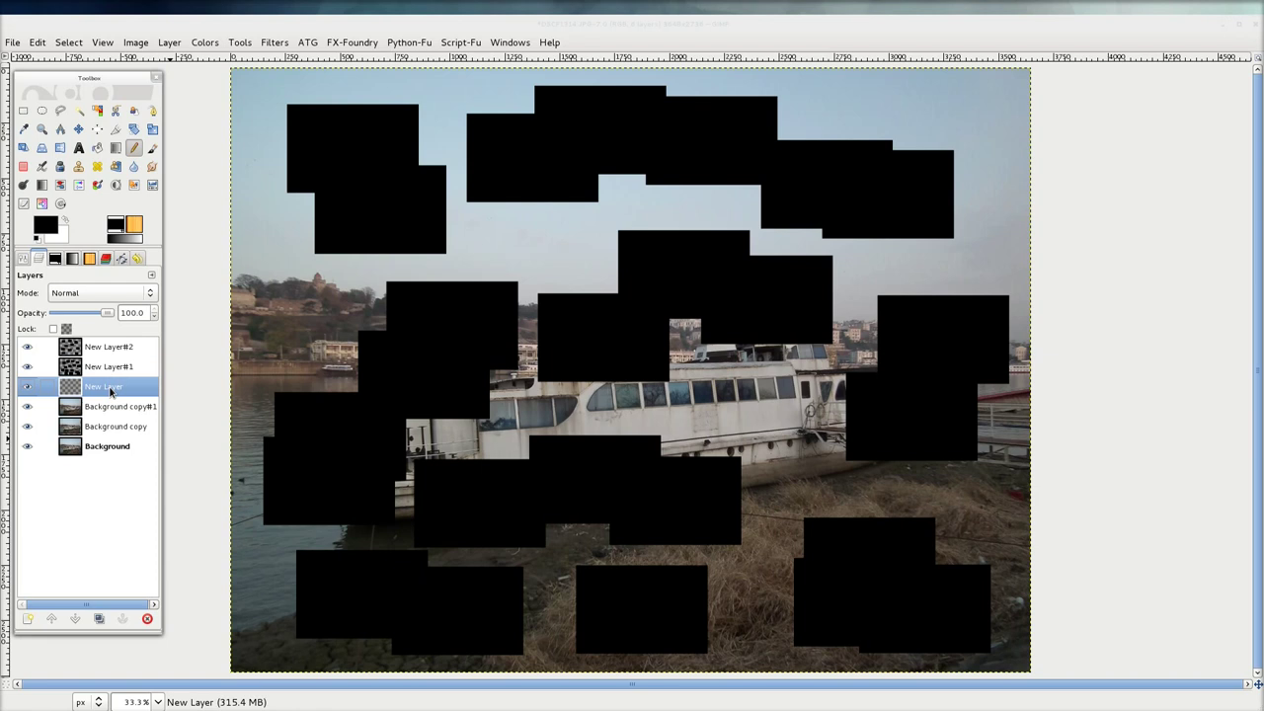
Step: Stamp ten more black rectangles on New Layer over hillside, sky, boat windows and grass gaps
{"action": "left_click", "coordinate": [334, 269]}
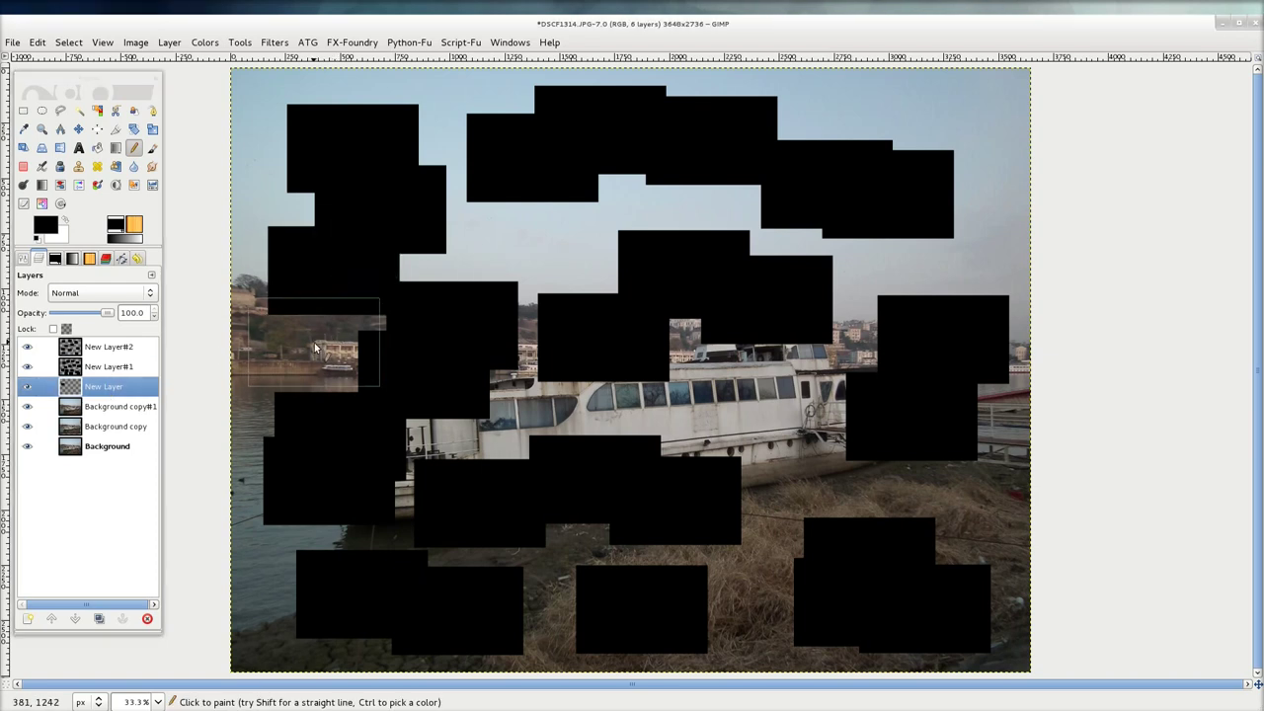
{"action": "left_click", "coordinate": [310, 371]}
{"action": "left_click", "coordinate": [537, 263]}
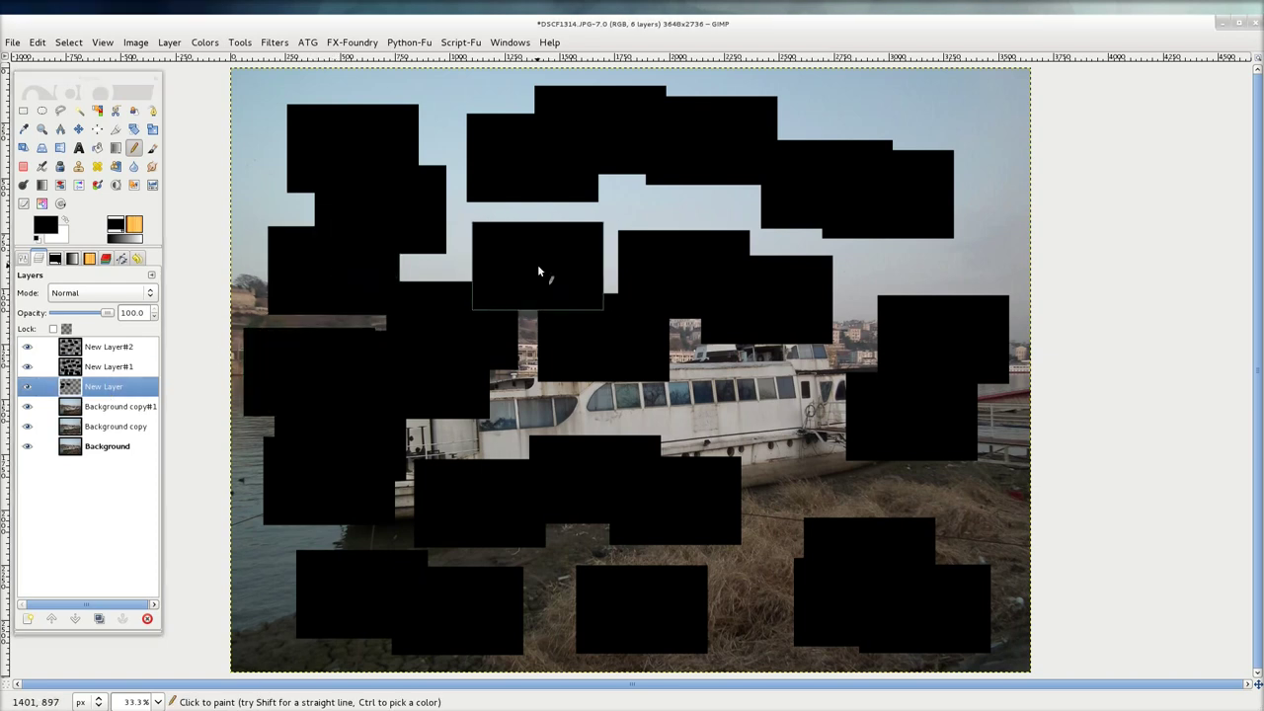
{"action": "left_click", "coordinate": [723, 203]}
{"action": "left_click", "coordinate": [908, 141]}
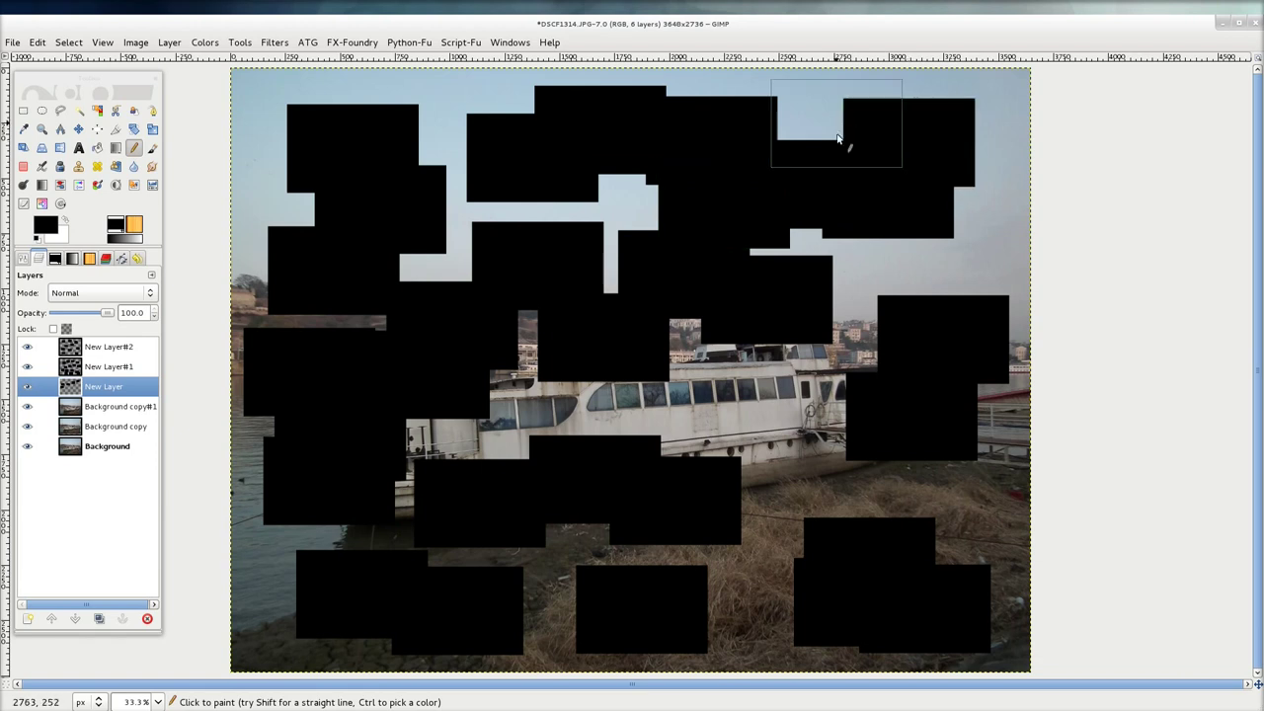
{"action": "left_click", "coordinate": [887, 271]}
{"action": "left_click", "coordinate": [732, 392]}
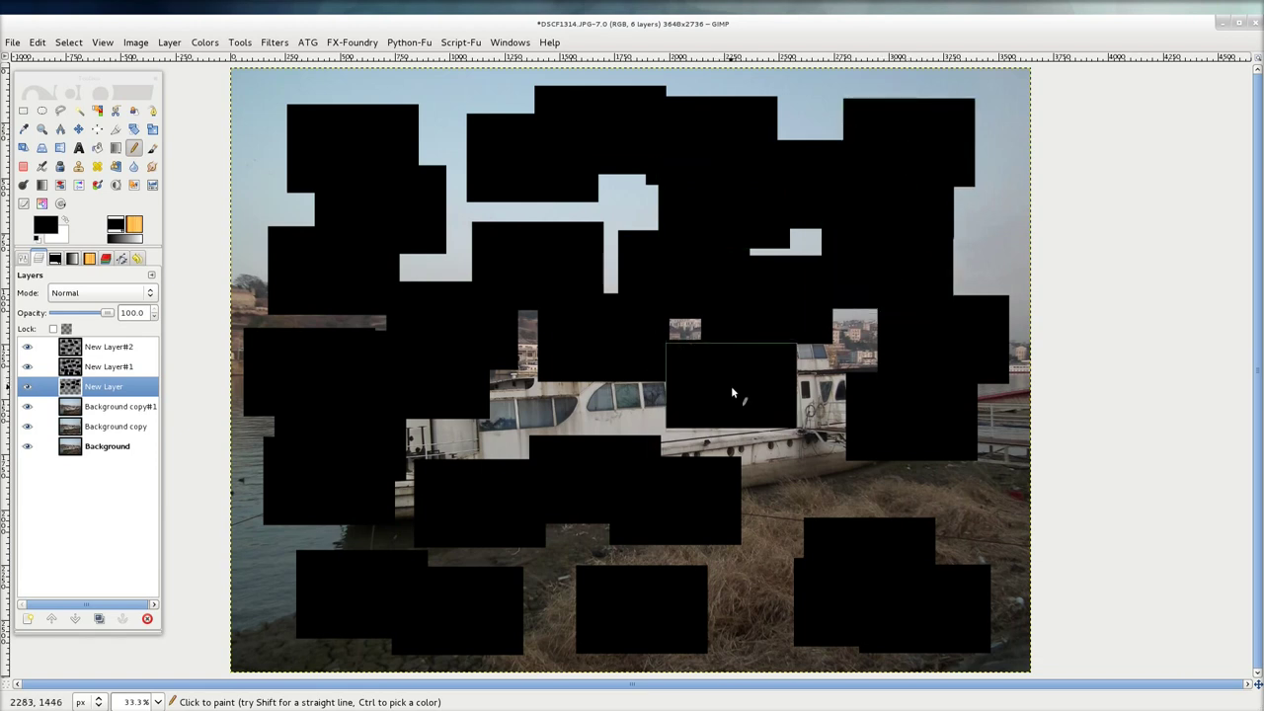
{"action": "left_click", "coordinate": [581, 437]}
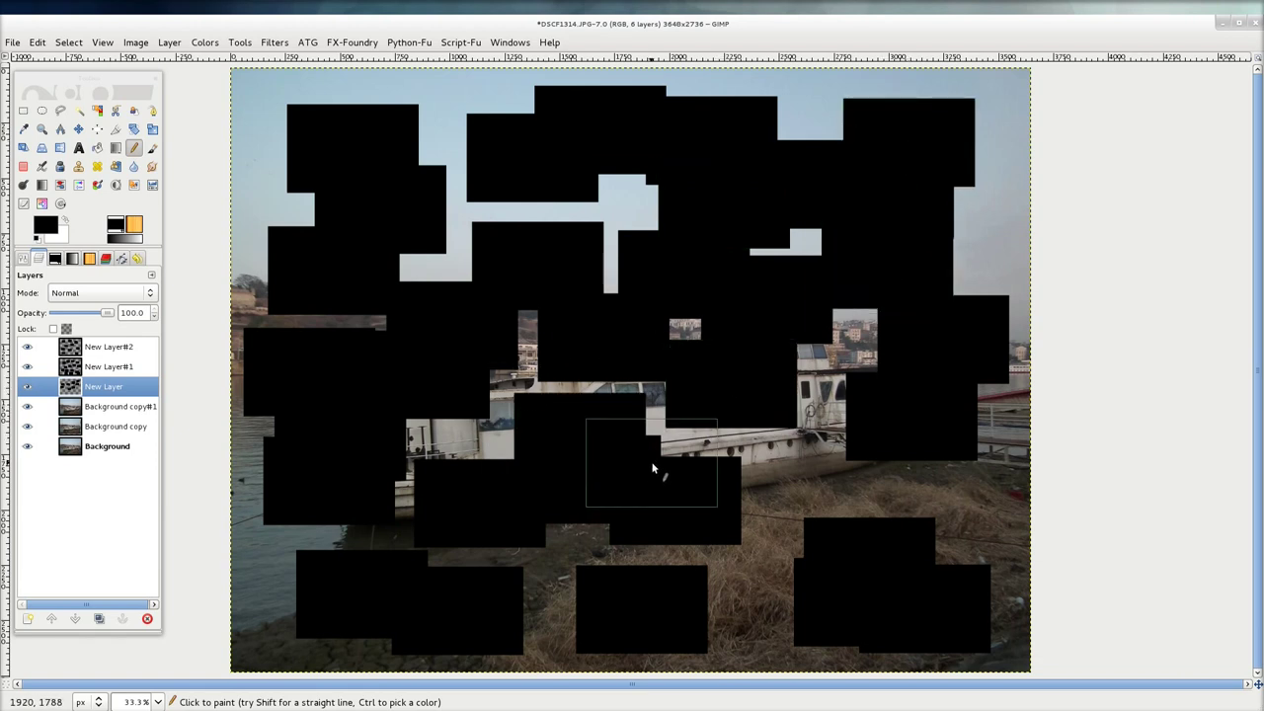
{"action": "left_click", "coordinate": [779, 511]}
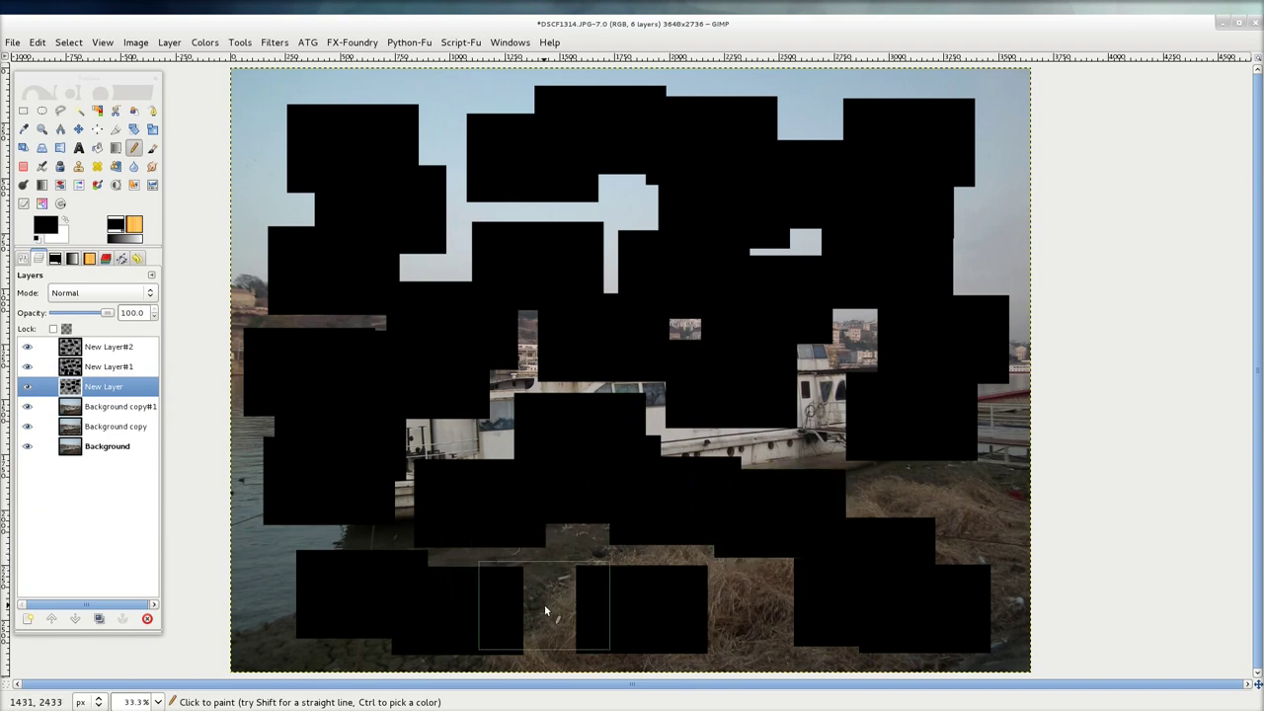
{"action": "left_click", "coordinate": [553, 601]}
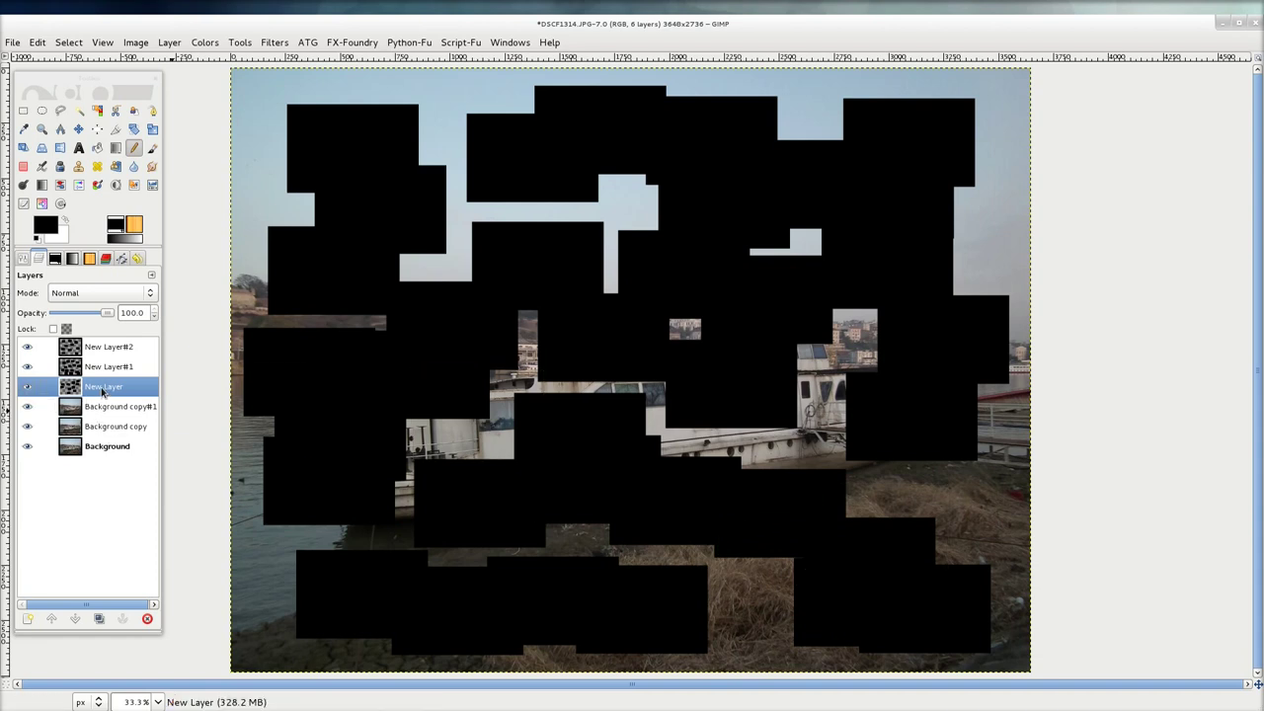
Step: Move New Layer above Background and New Layer#1 above Background copy, then hide both
{"action": "left_click_drag", "start_coordinate": [103, 391], "coordinate": [109, 436]}
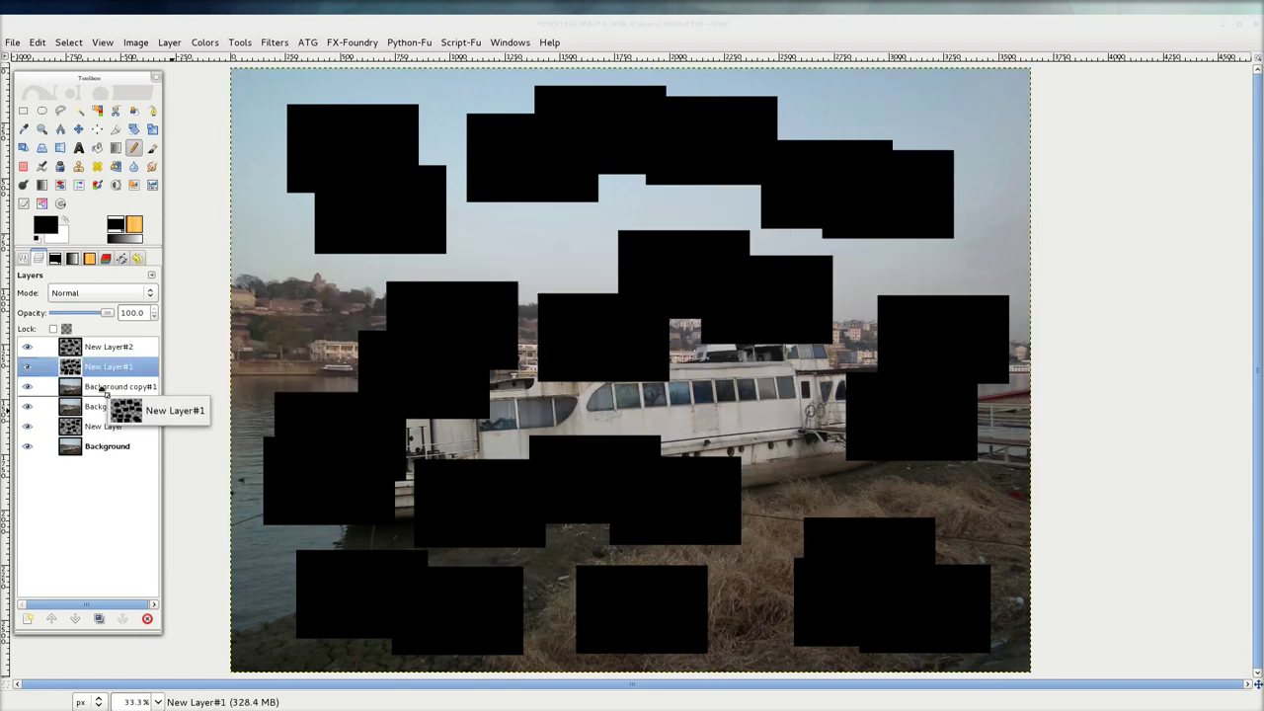
{"action": "left_click_drag", "start_coordinate": [107, 372], "coordinate": [110, 395]}
{"action": "left_click", "coordinate": [110, 348]}
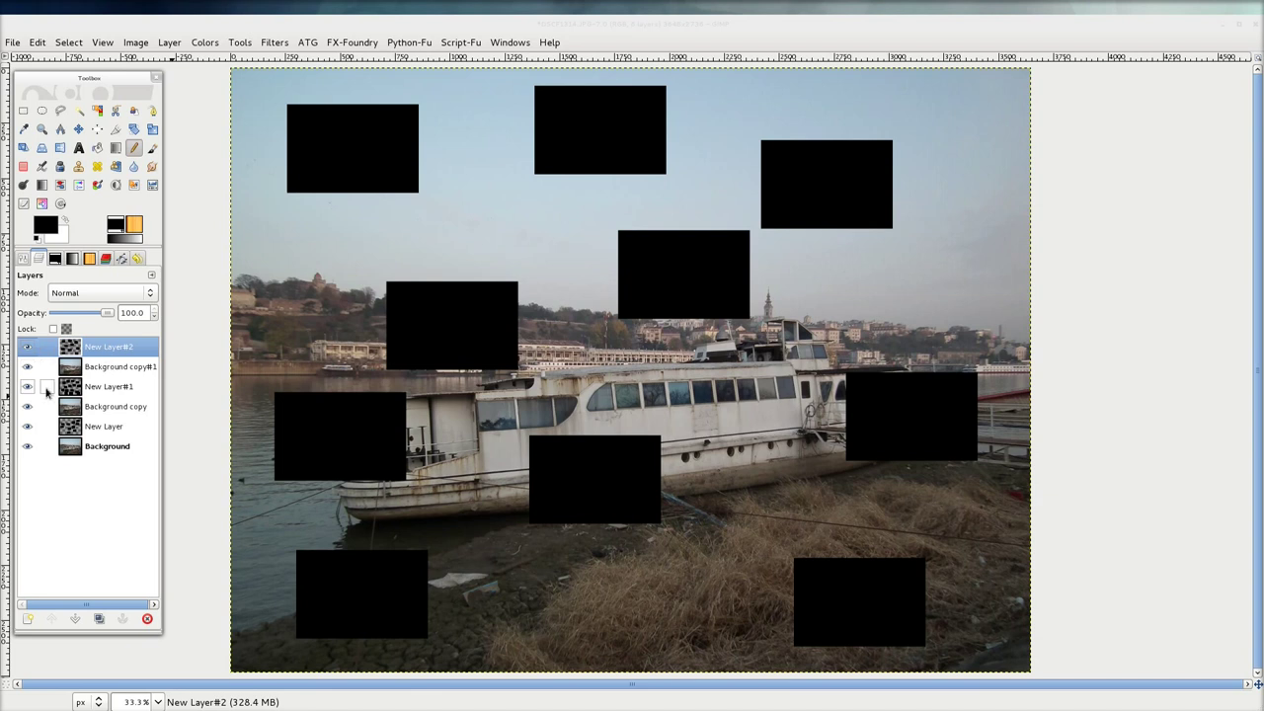
{"action": "left_click", "coordinate": [26, 387]}
{"action": "left_click", "coordinate": [27, 426]}
Step: Select all ten black rectangles on New Layer#2 by colour and check the selection
{"action": "left_click", "coordinate": [96, 112]}
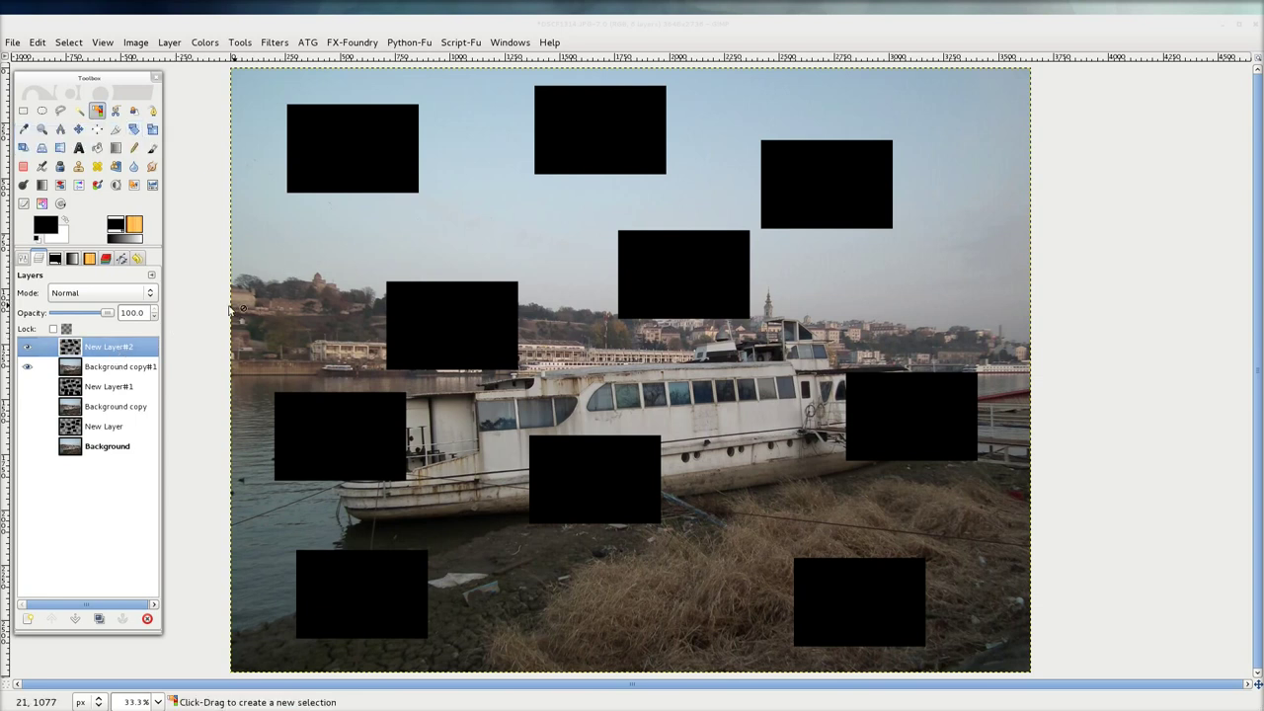
{"action": "left_click", "coordinate": [330, 248]}
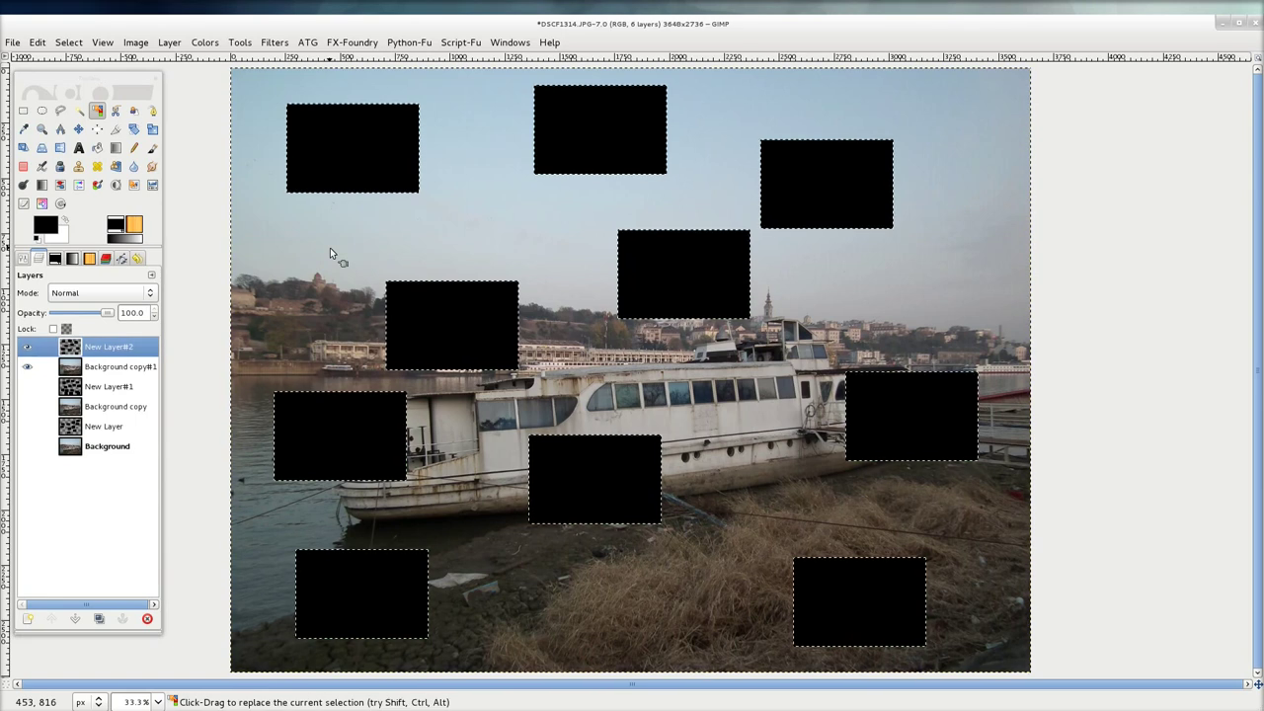
{"action": "left_click", "coordinate": [27, 366]}
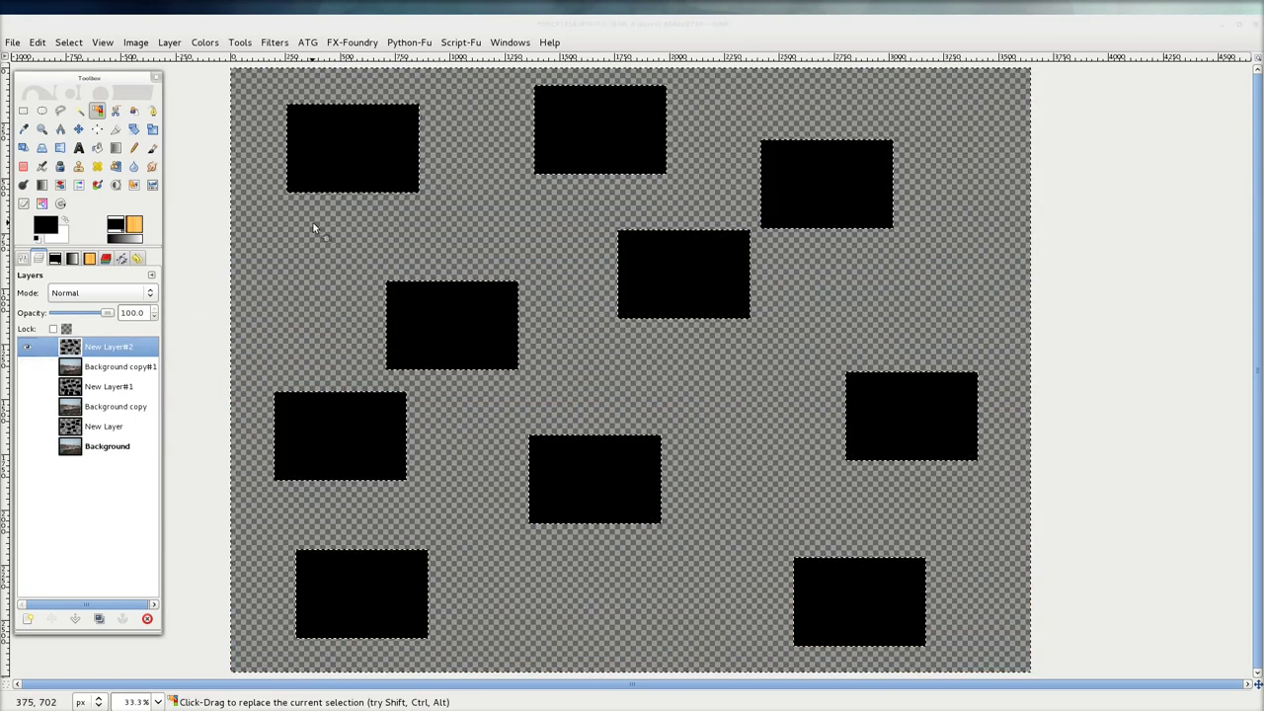
{"action": "left_click", "coordinate": [26, 367]}
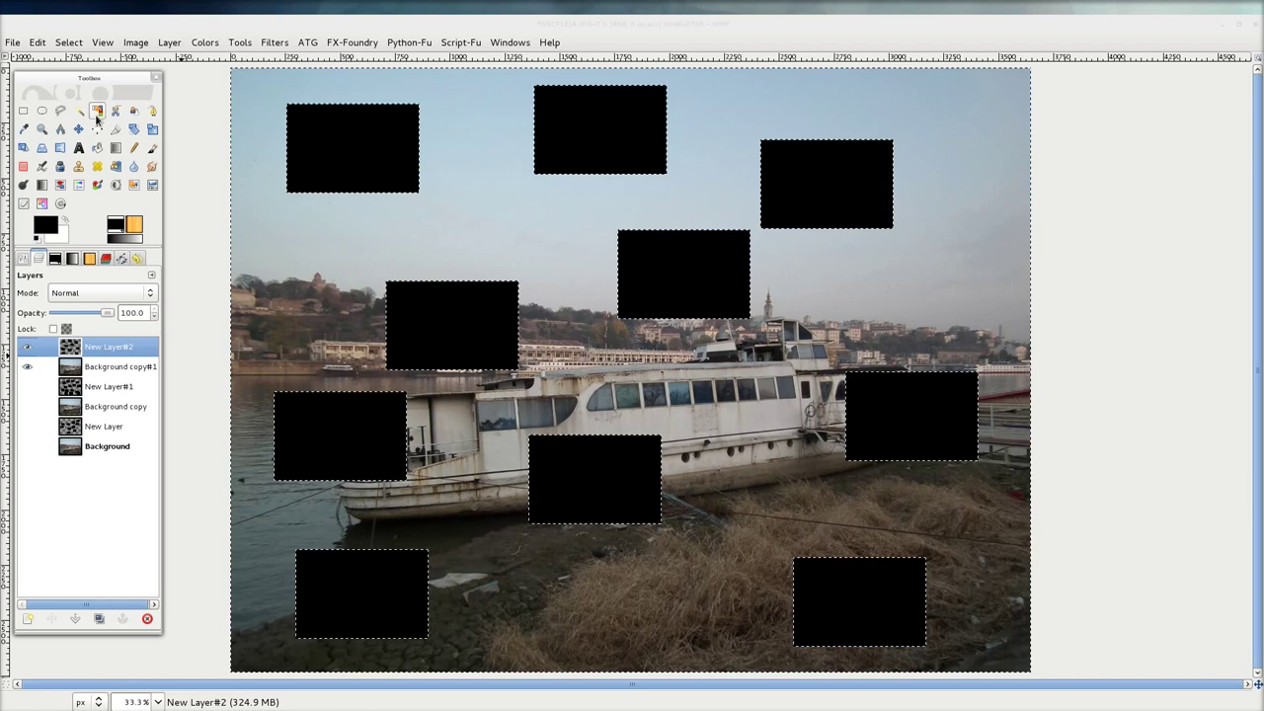
{"action": "left_click", "coordinate": [97, 111]}
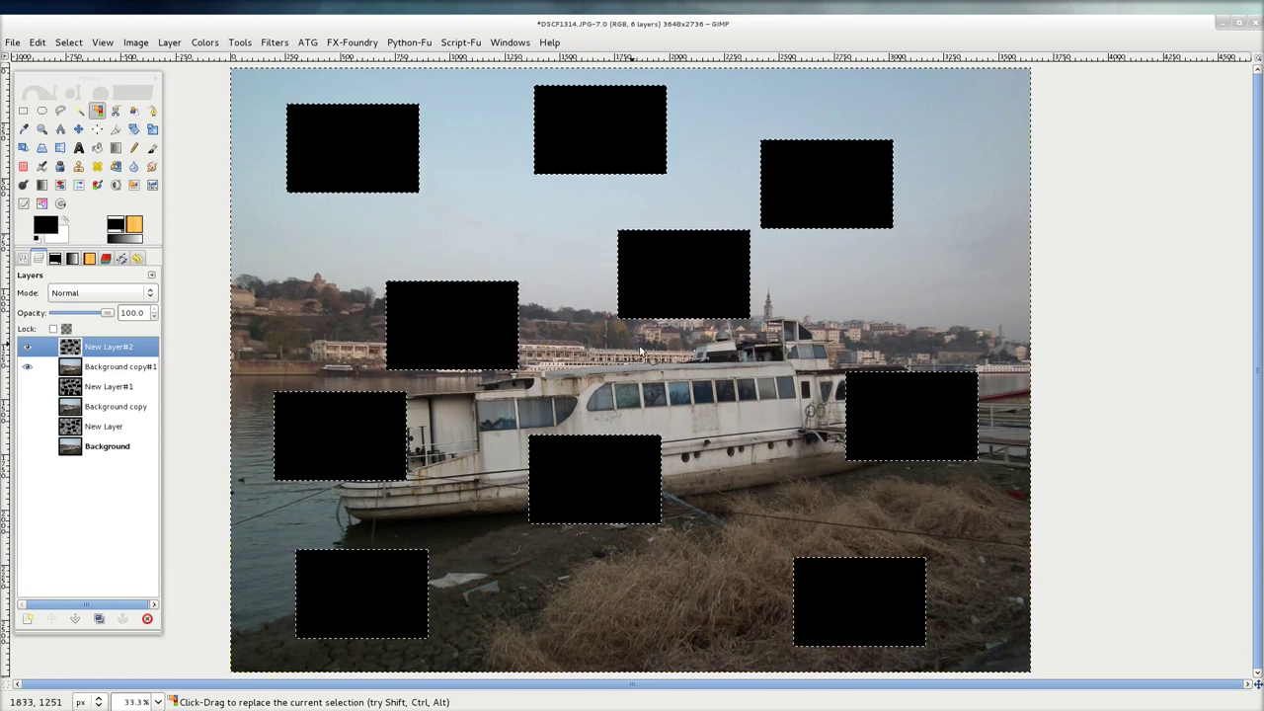
Step: Clear Background copy#1 outside its rectangles, then move to the New Layer#1 and Background copy pair
{"action": "left_click", "coordinate": [110, 369]}
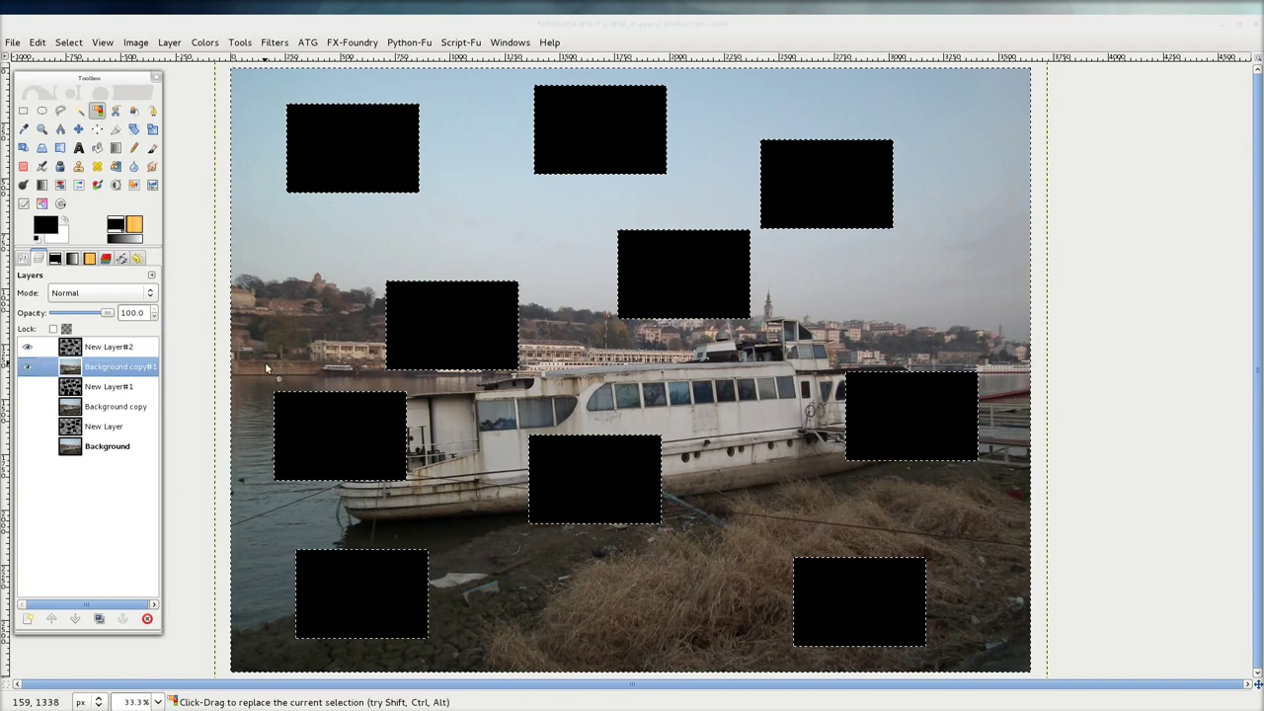
{"action": "key", "text": "Delete"}
{"action": "left_click_drag", "start_coordinate": [27, 346], "coordinate": [27, 406]}
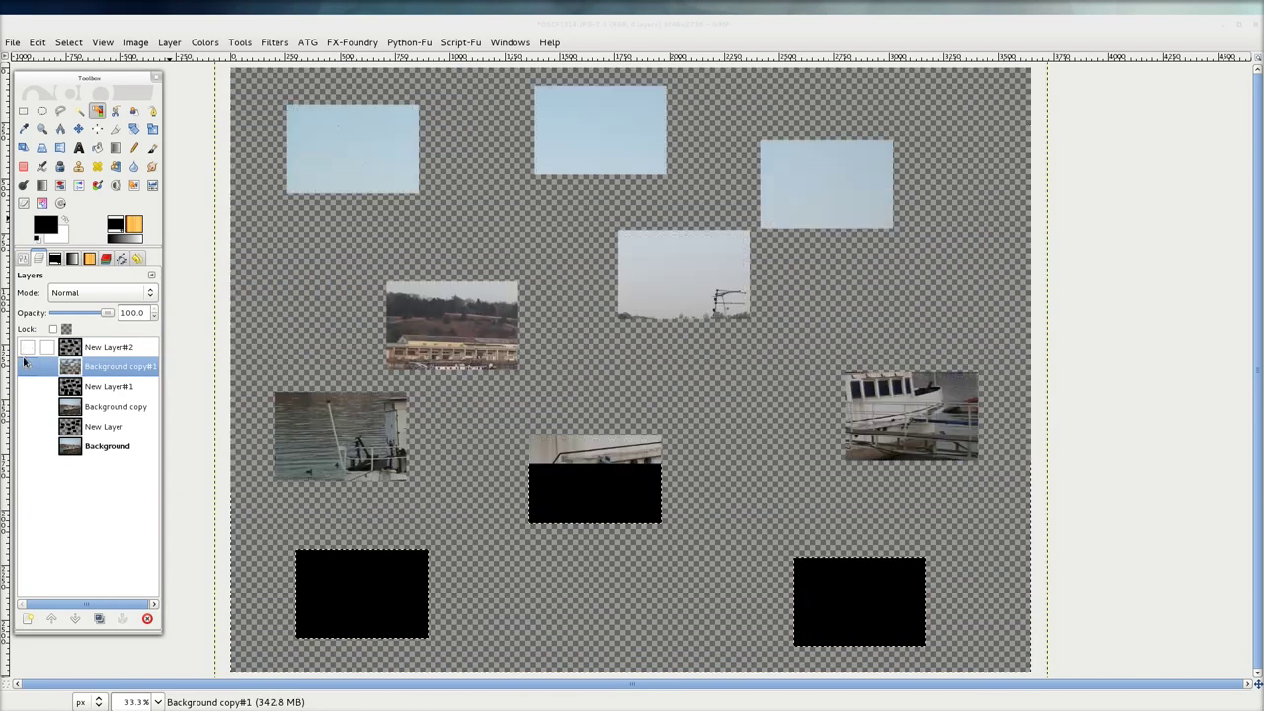
{"action": "left_click", "coordinate": [107, 388]}
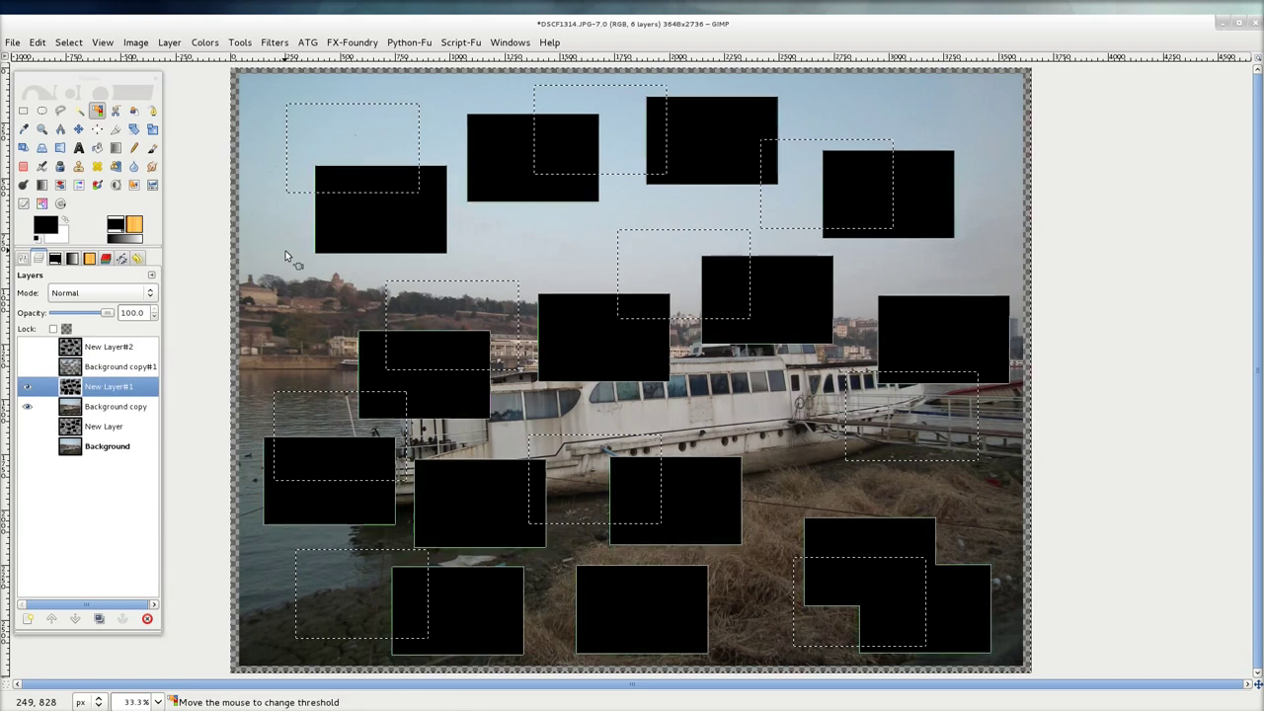
{"action": "left_click", "coordinate": [123, 409]}
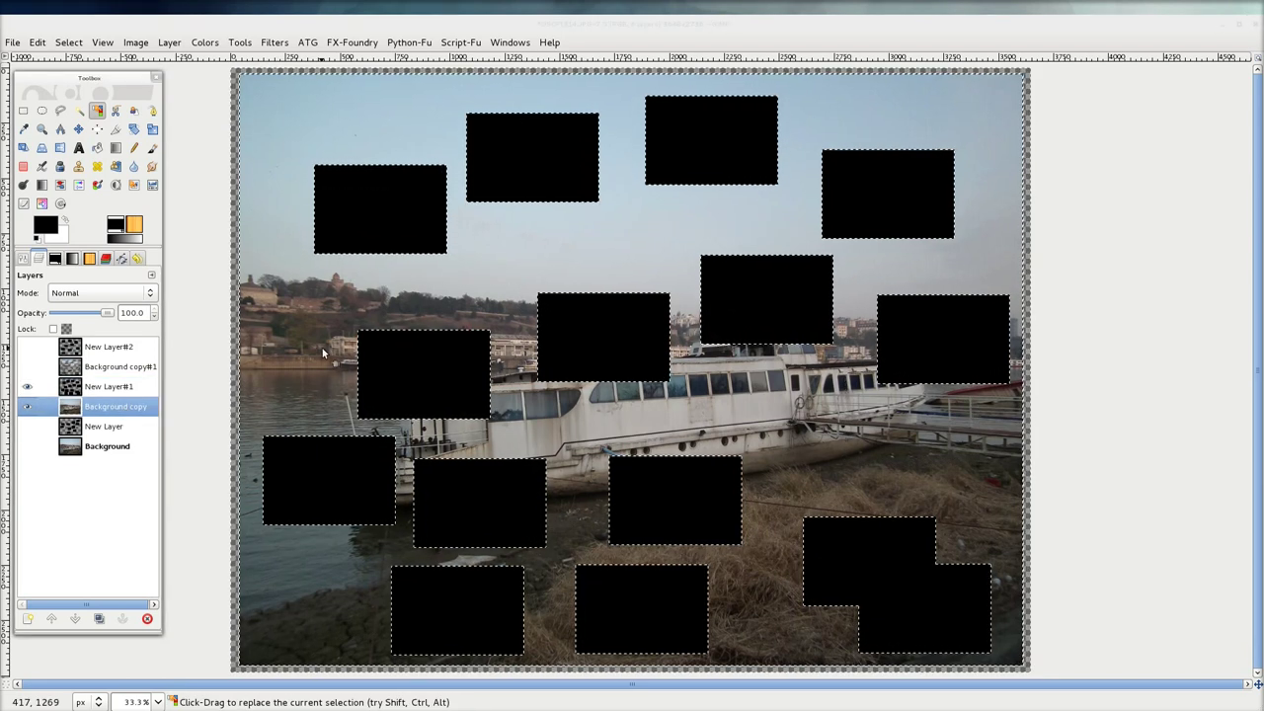
Step: Add an alpha channel to the Background layer and delete its photo outside the rectangles
{"action": "right_click", "coordinate": [99, 447]}
{"action": "left_click", "coordinate": [101, 508]}
{"action": "right_click", "coordinate": [99, 447]}
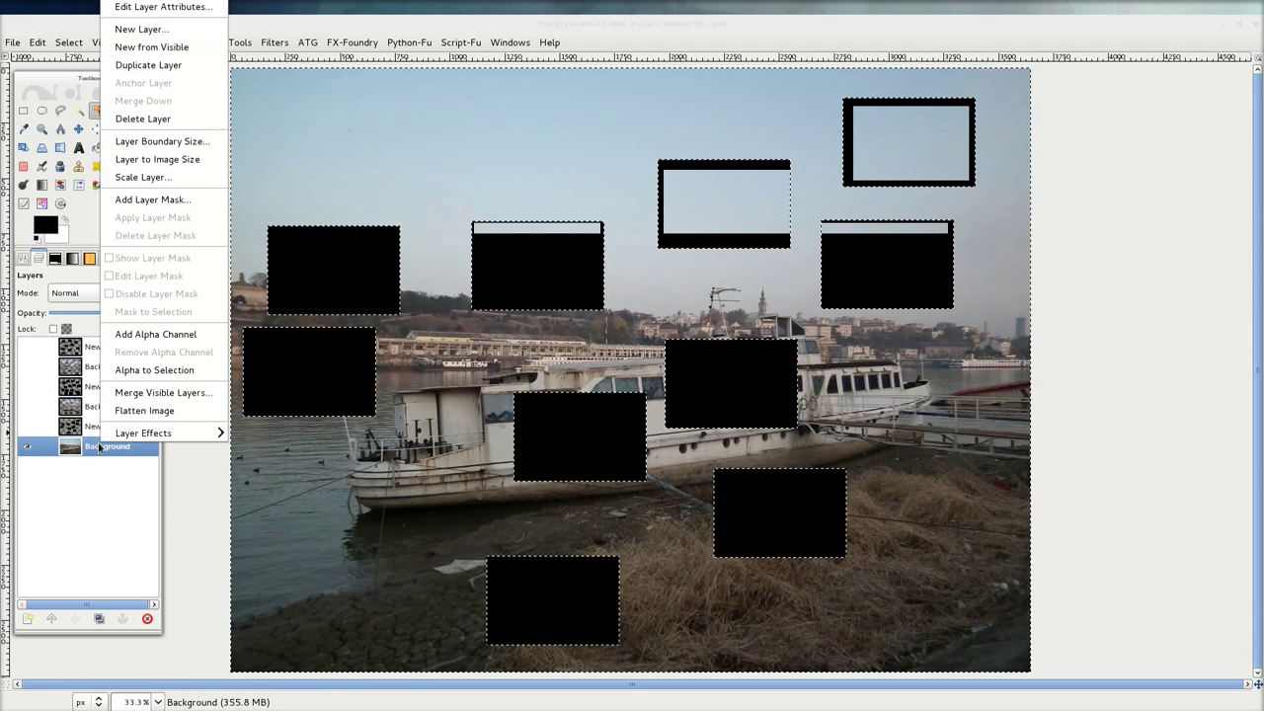
{"action": "left_click", "coordinate": [148, 334]}
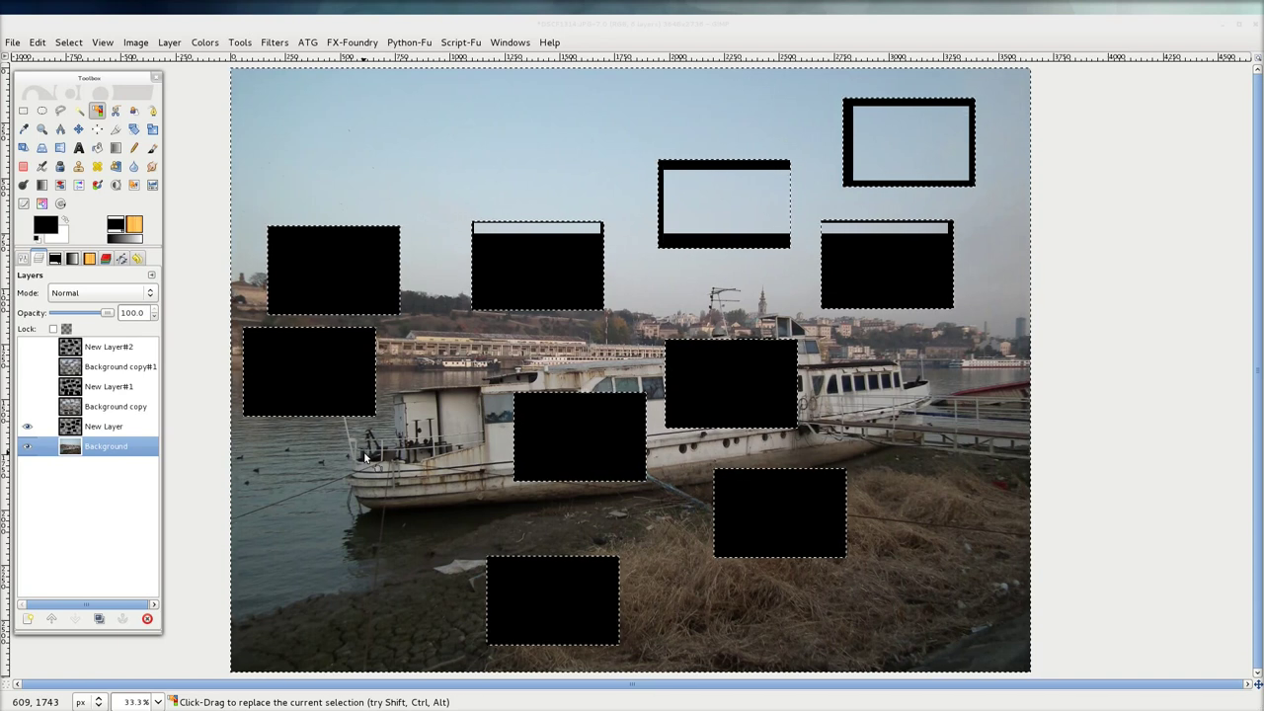
{"action": "key", "text": "Delete"}
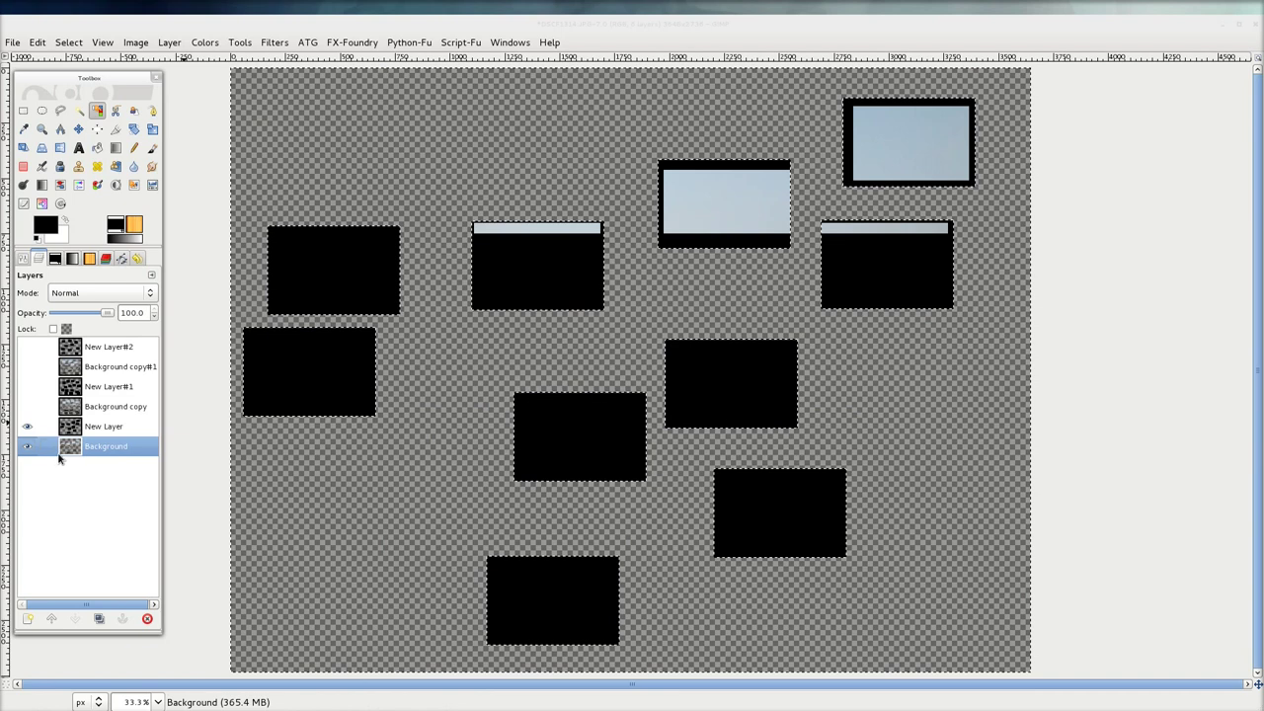
Step: Hide the black-patch layers to reveal the patchwork of photo pieces, then start a new layer
{"action": "left_click", "coordinate": [26, 406]}
{"action": "left_click", "coordinate": [27, 386]}
{"action": "left_click", "coordinate": [28, 346]}
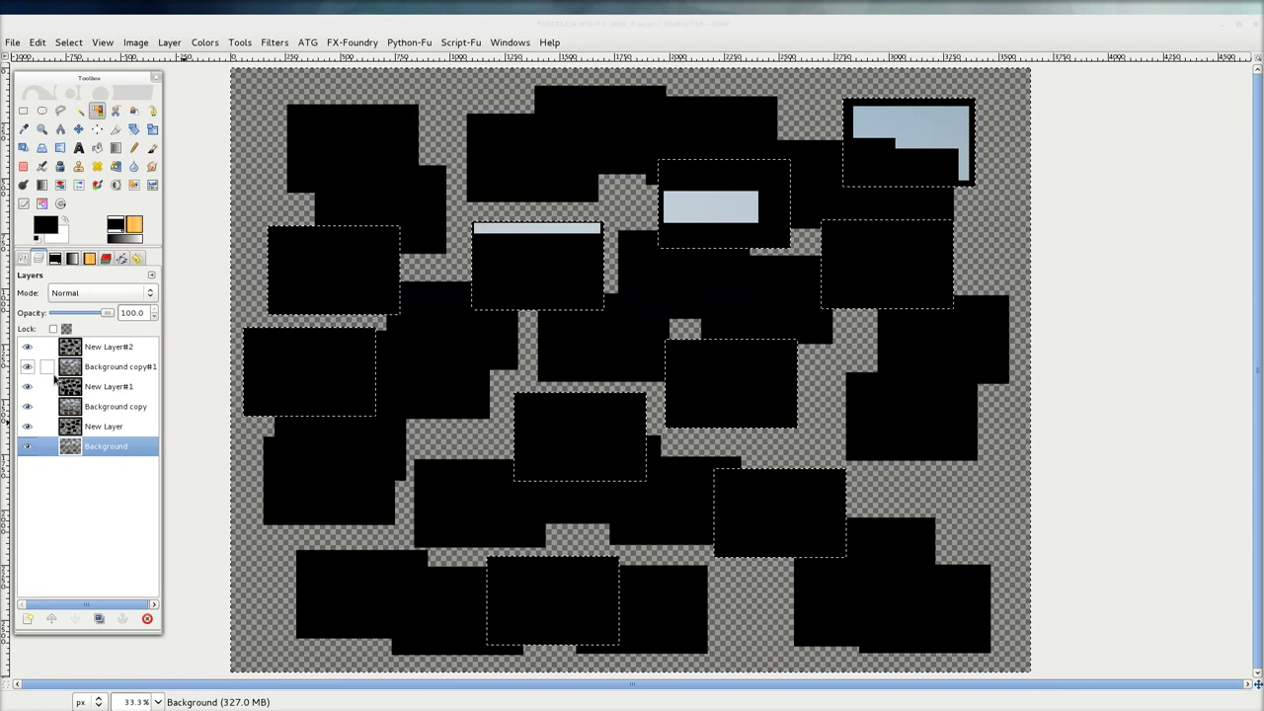
{"action": "left_click", "coordinate": [26, 347]}
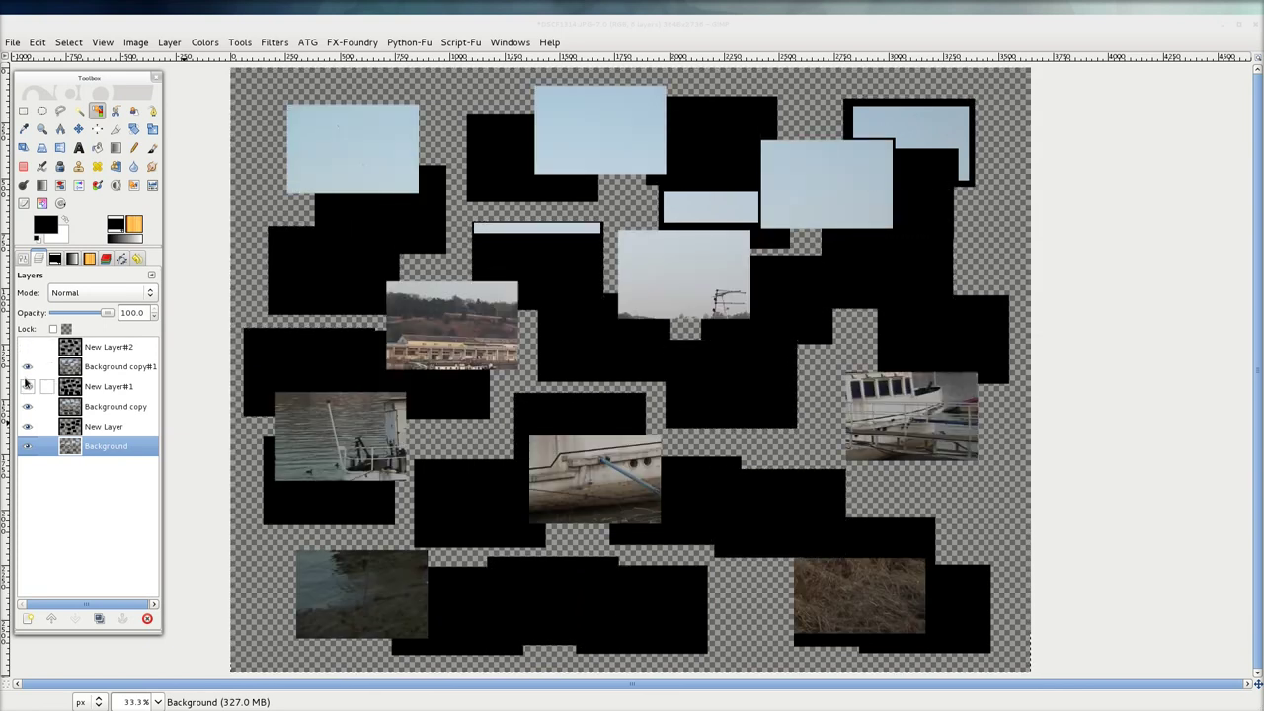
{"action": "left_click", "coordinate": [26, 386]}
{"action": "left_click", "coordinate": [26, 425]}
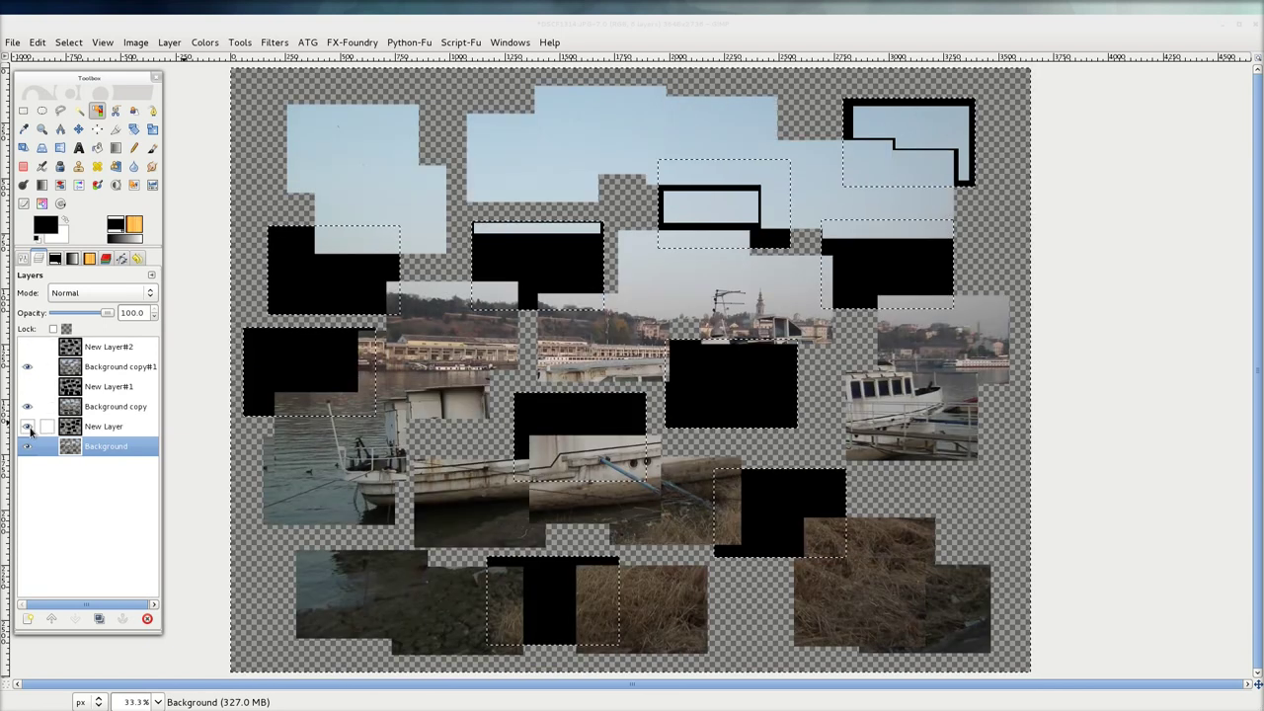
{"action": "left_click", "coordinate": [26, 426]}
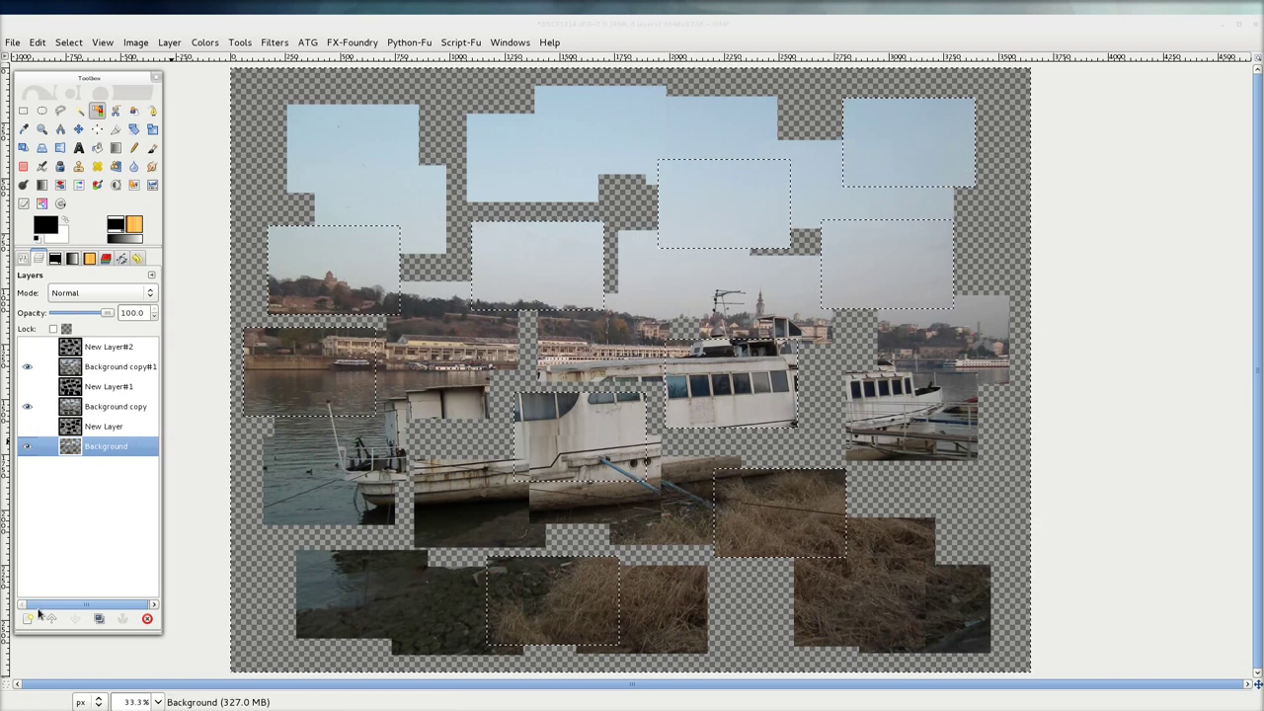
{"action": "left_click", "coordinate": [27, 618]}
Step: Create a white-filled New Layer#3 below Background, leaving only Background copy#1's patches visible
{"action": "left_click", "coordinate": [557, 408]}
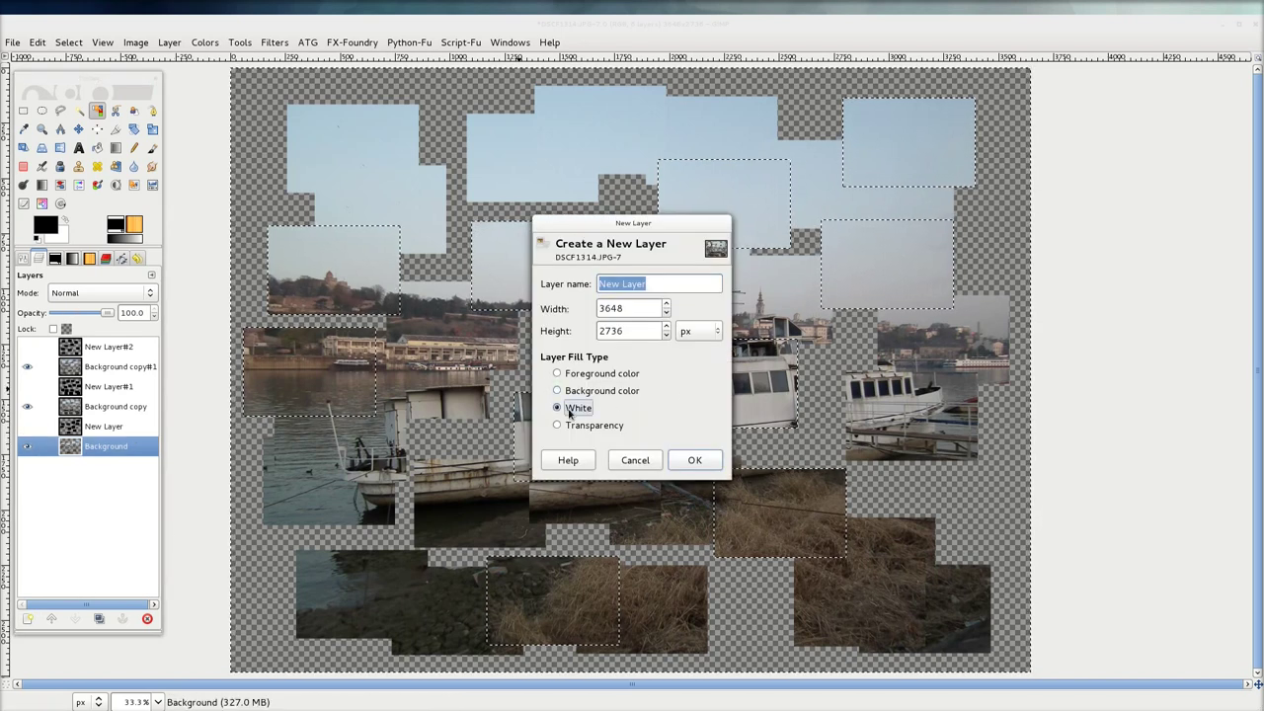
{"action": "left_click", "coordinate": [692, 462]}
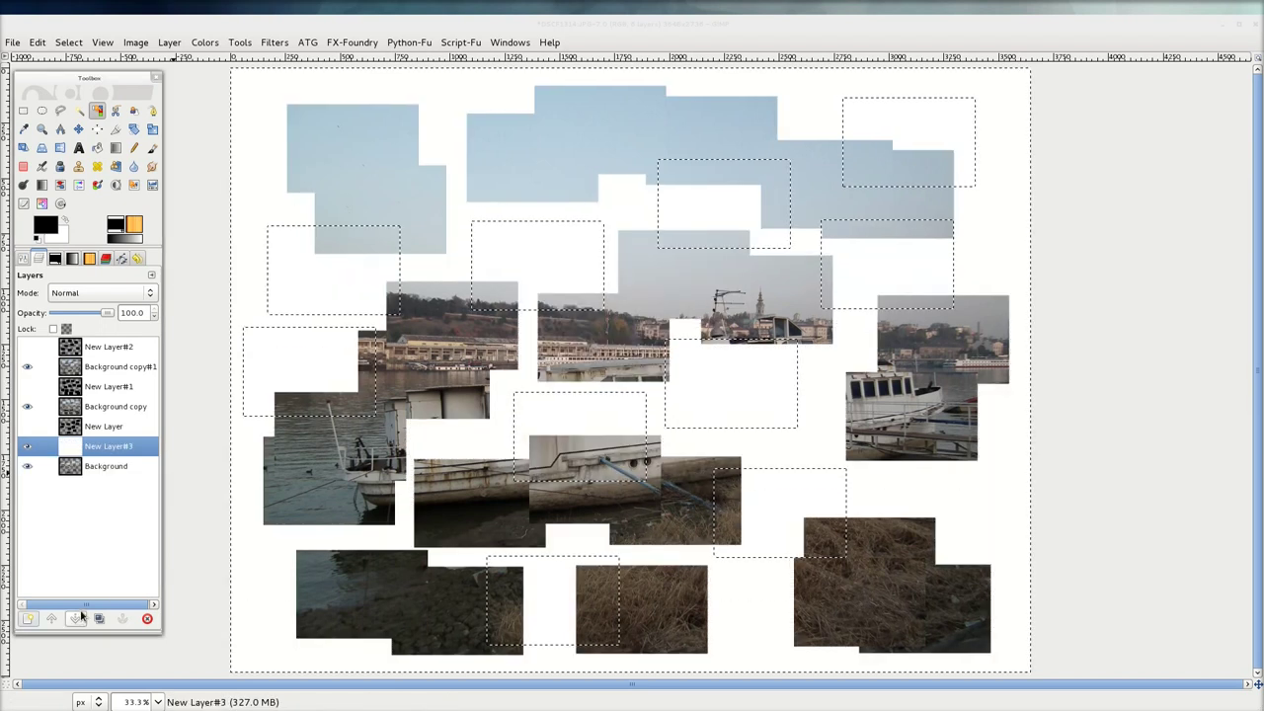
{"action": "left_click", "coordinate": [78, 618]}
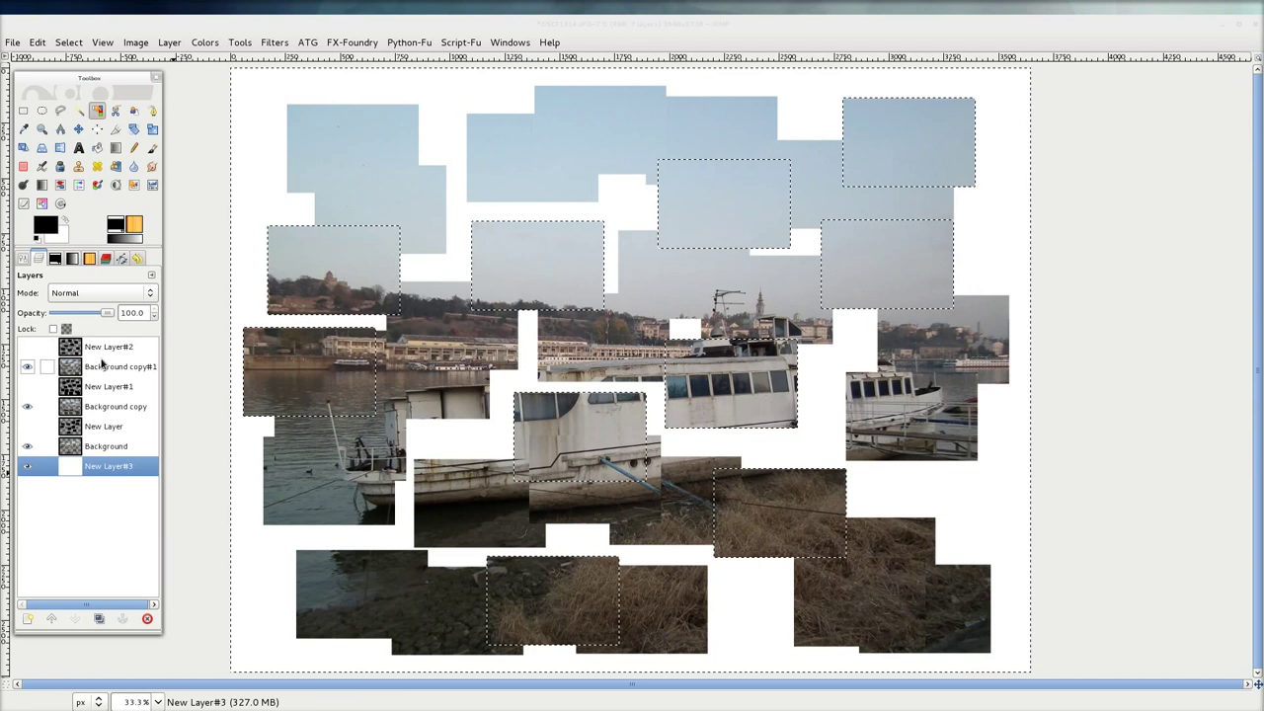
{"action": "left_click", "coordinate": [102, 366]}
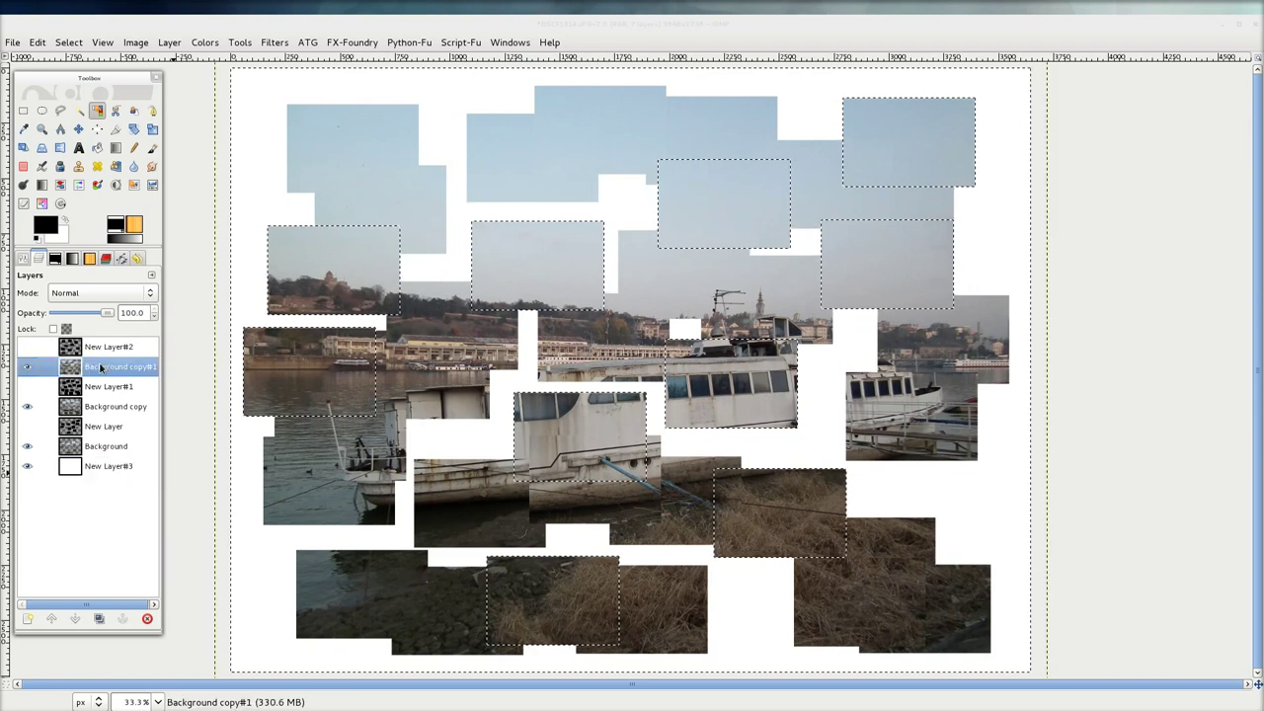
{"action": "left_click", "coordinate": [27, 366], "text": "shift"}
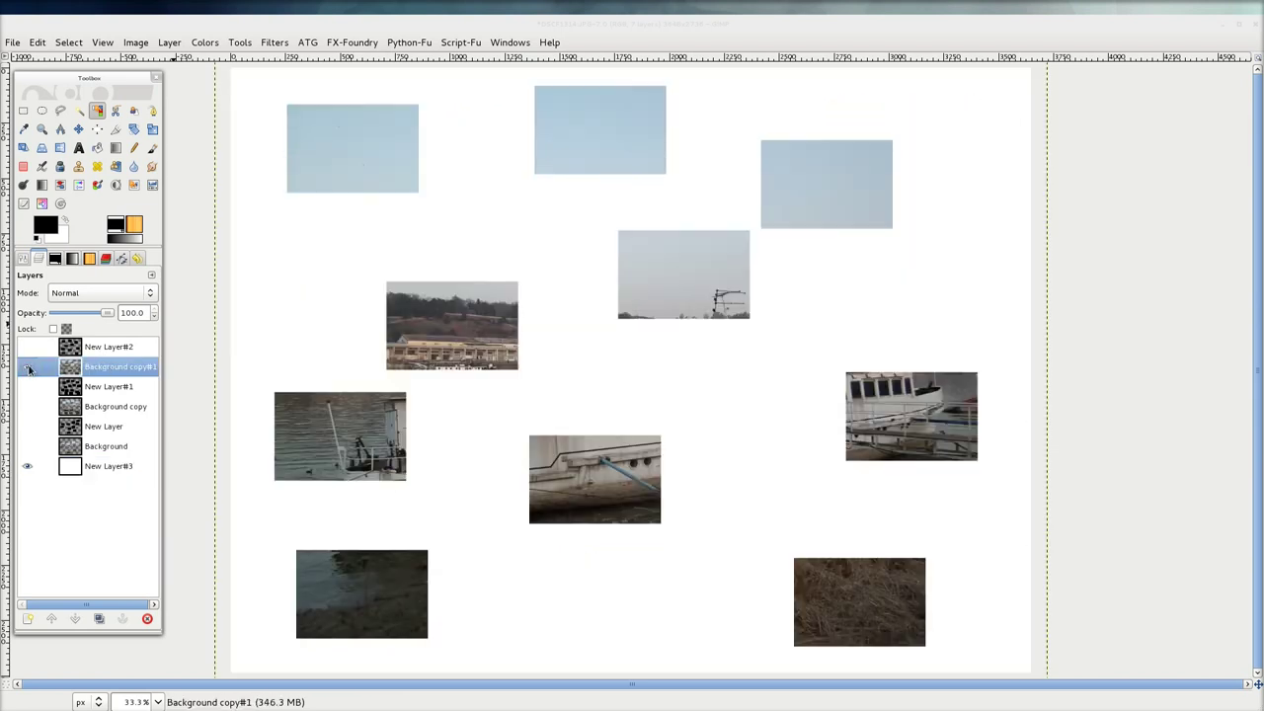
Step: Apply a drop shadow with offset 12 and blur 24 to Background copy#1's patches
{"action": "left_click", "coordinate": [269, 44]}
{"action": "mouse_move", "coordinate": [306, 191]}
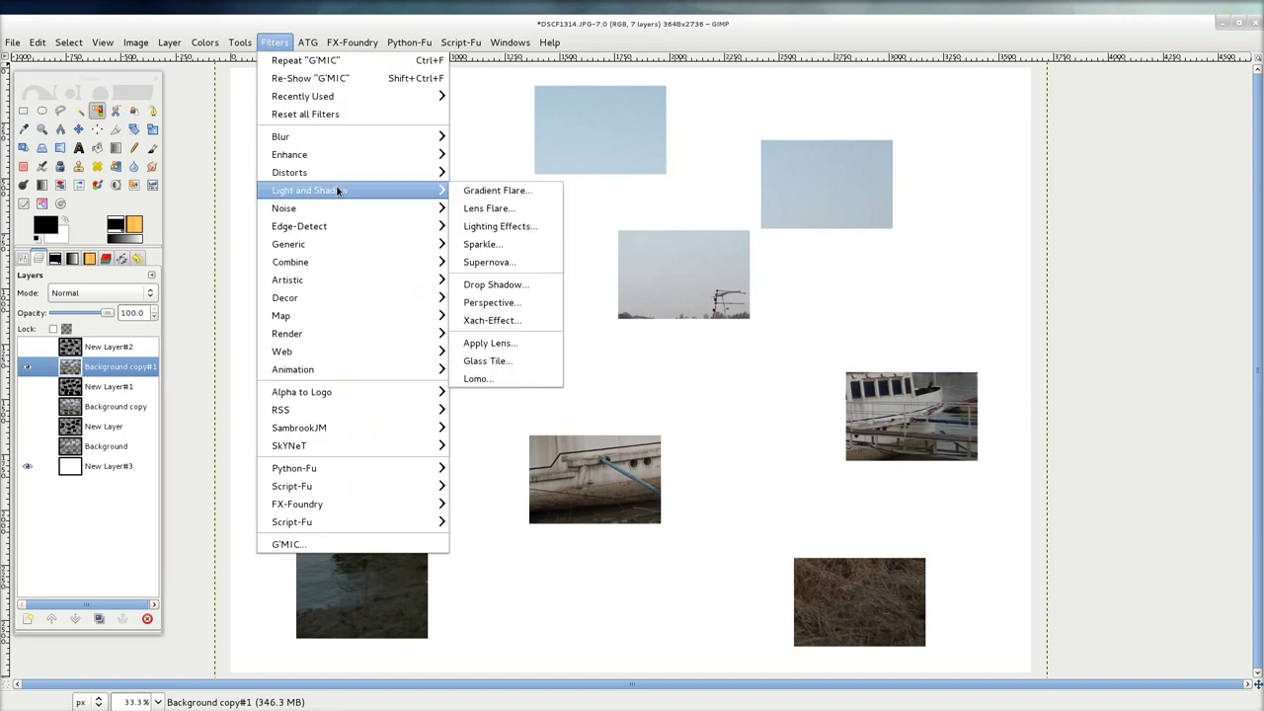
{"action": "left_click", "coordinate": [496, 285]}
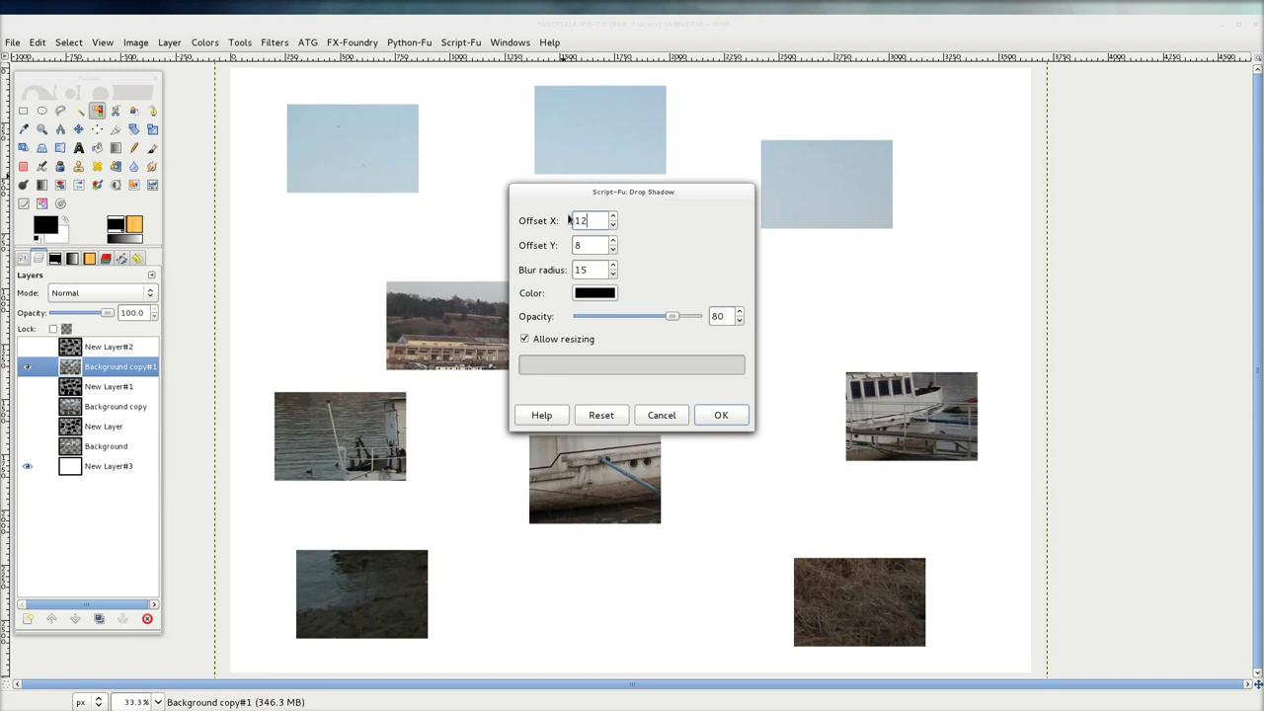
{"action": "double_click", "coordinate": [587, 243]}
{"action": "left_click", "coordinate": [718, 413]}
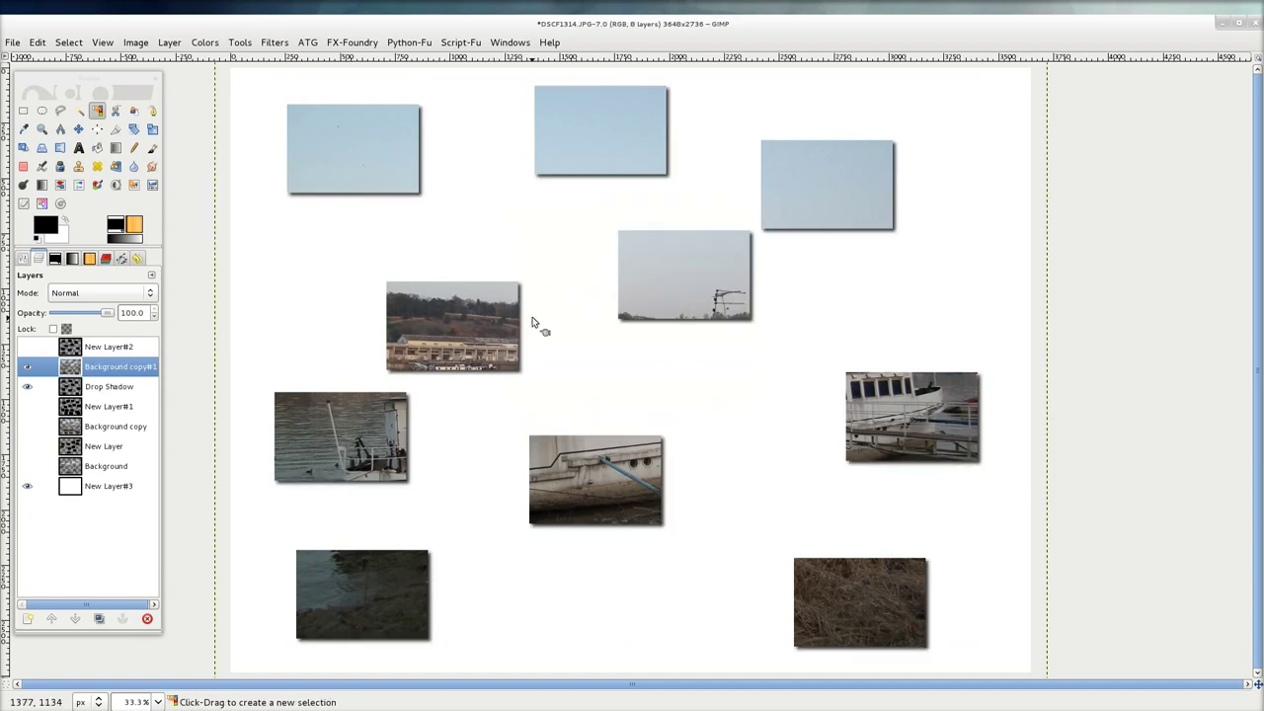
Step: Hide Background copy#1 and its shadow, then show and select Background copy
{"action": "left_click", "coordinate": [26, 366]}
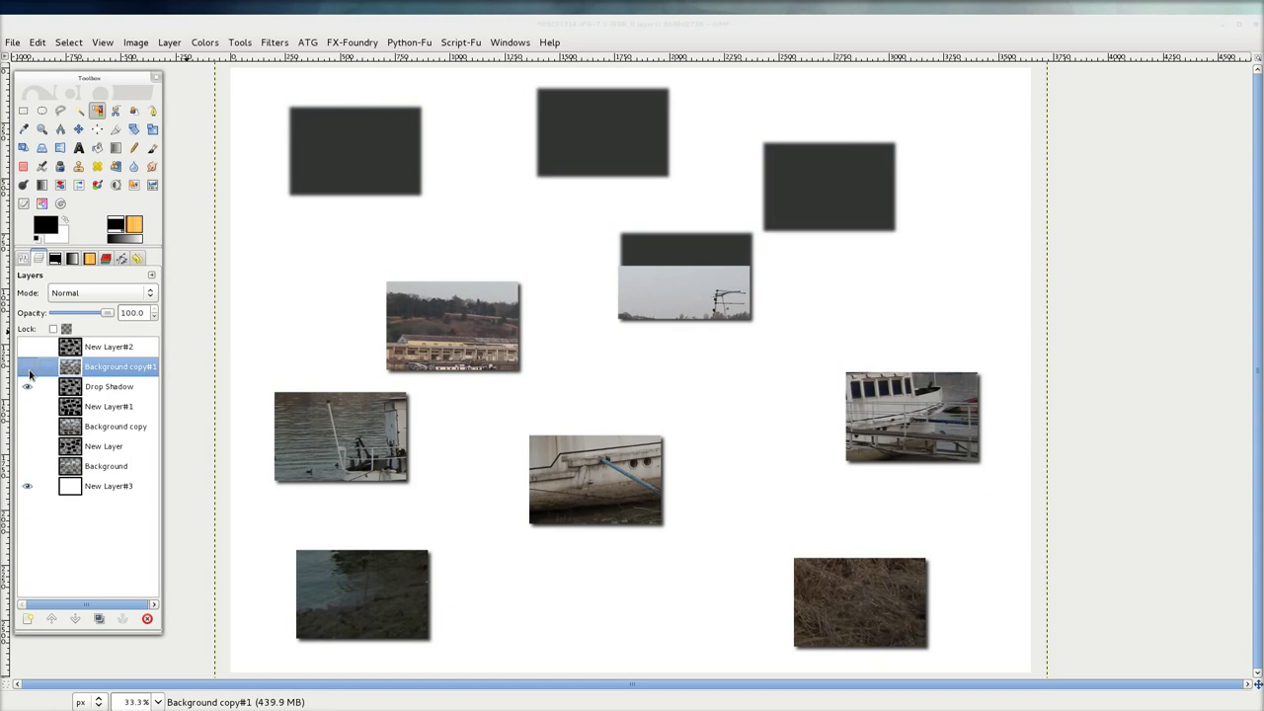
{"action": "left_click", "coordinate": [27, 386]}
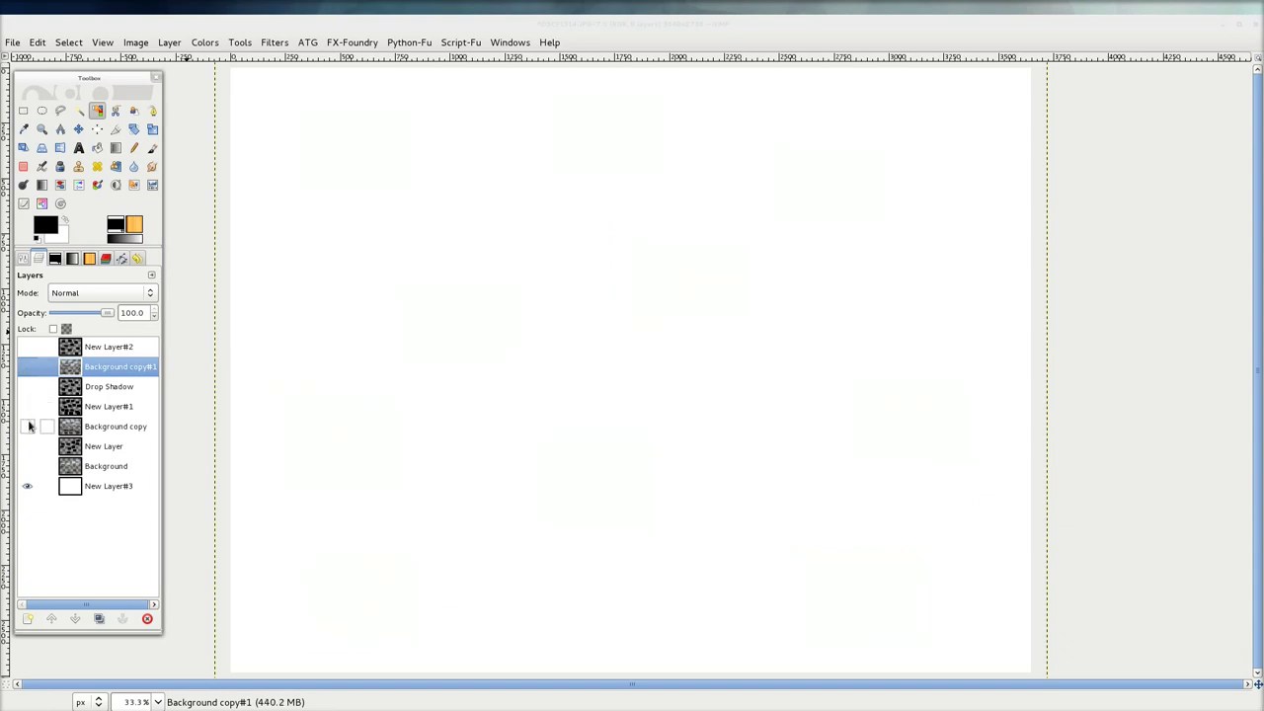
{"action": "left_click", "coordinate": [27, 425]}
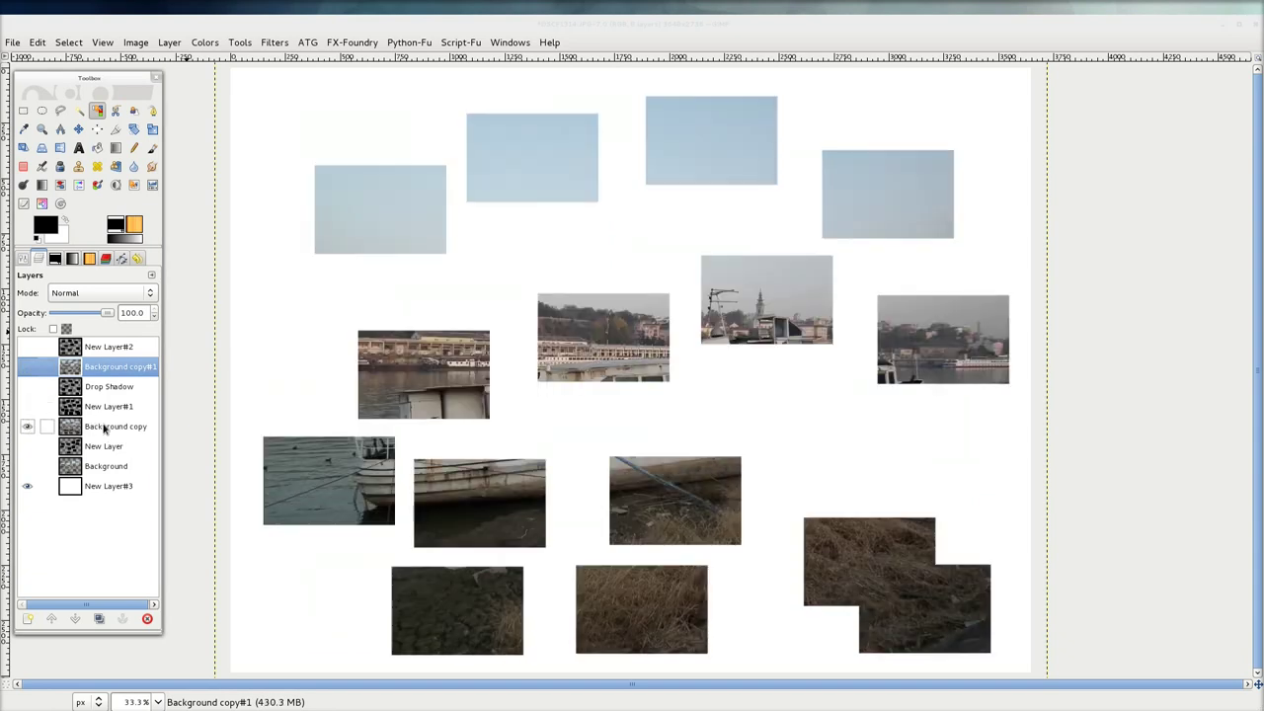
{"action": "left_click", "coordinate": [104, 425]}
{"action": "left_click", "coordinate": [277, 42]}
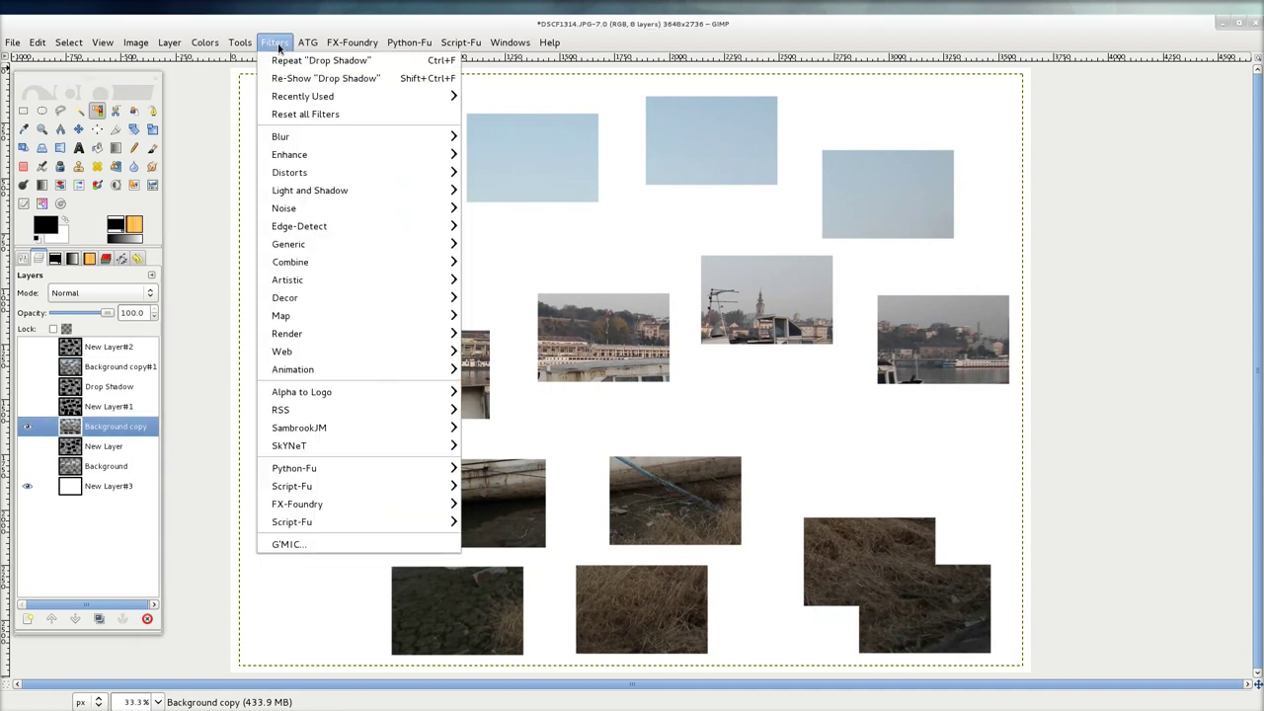
{"action": "mouse_move", "coordinate": [309, 190]}
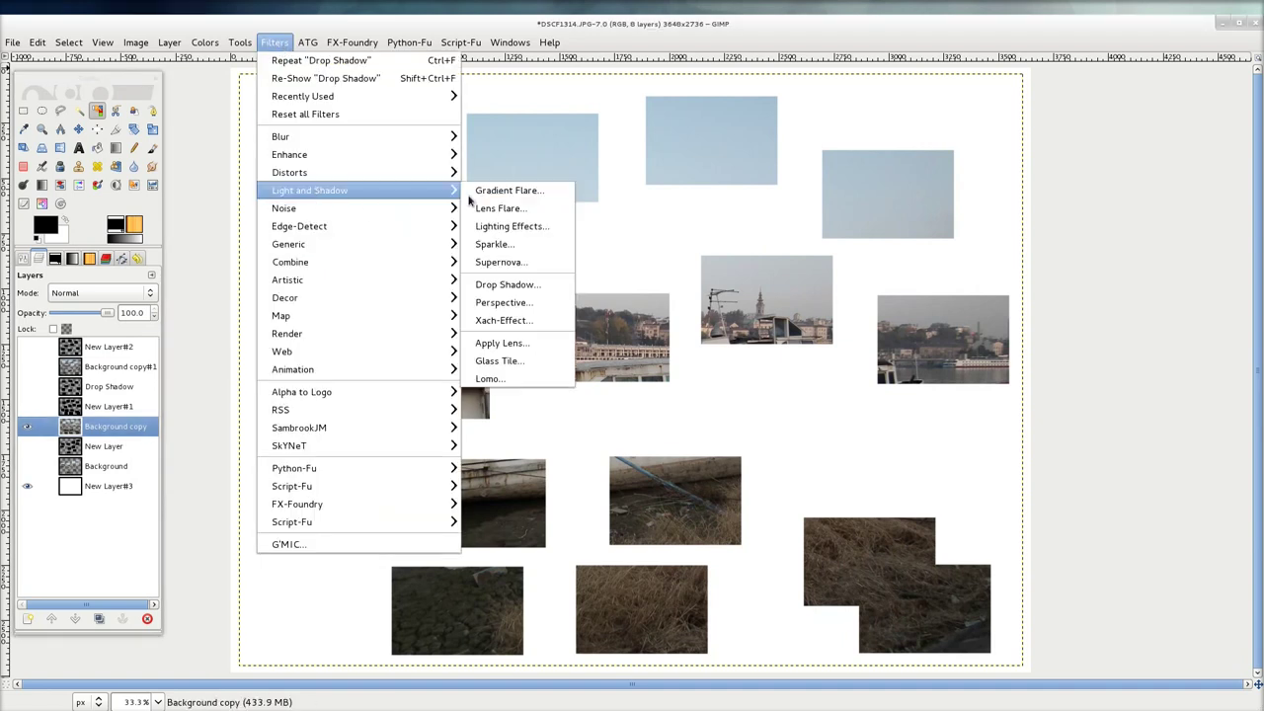
Step: Drop-shadow Background copy's patches, then select Background and hide Background copy
{"action": "left_click", "coordinate": [498, 284]}
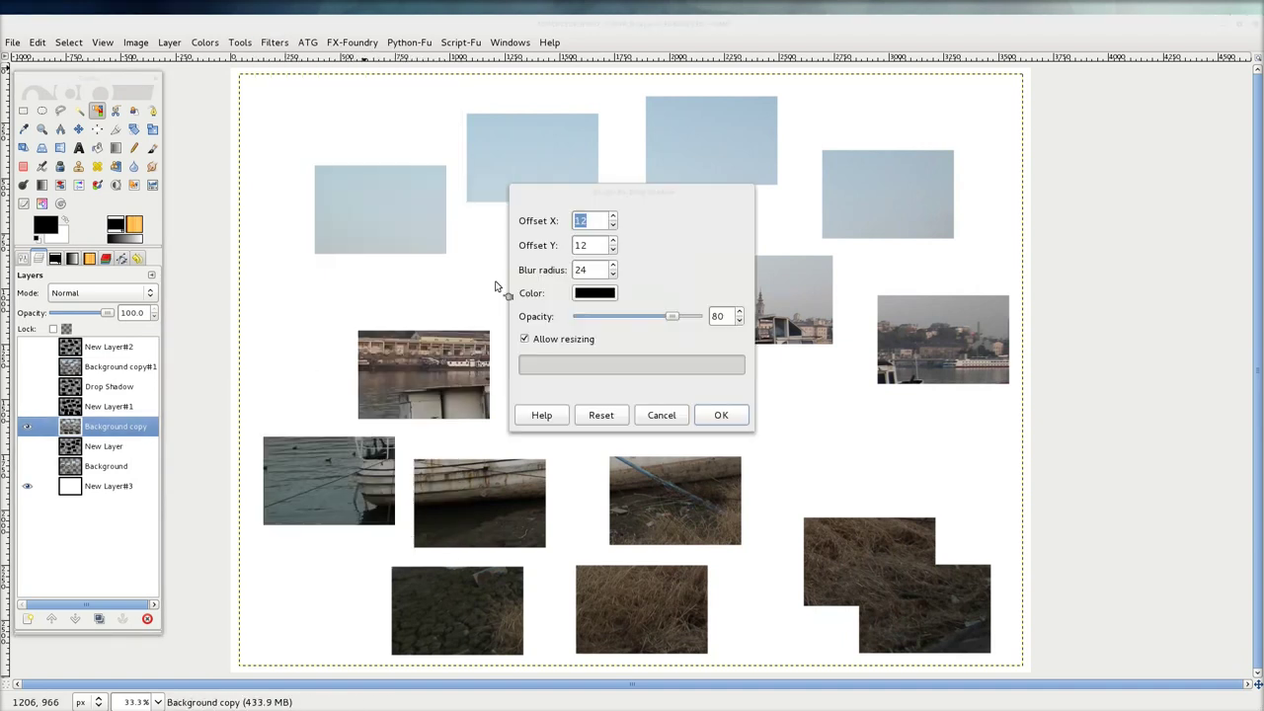
{"action": "left_click", "coordinate": [724, 413]}
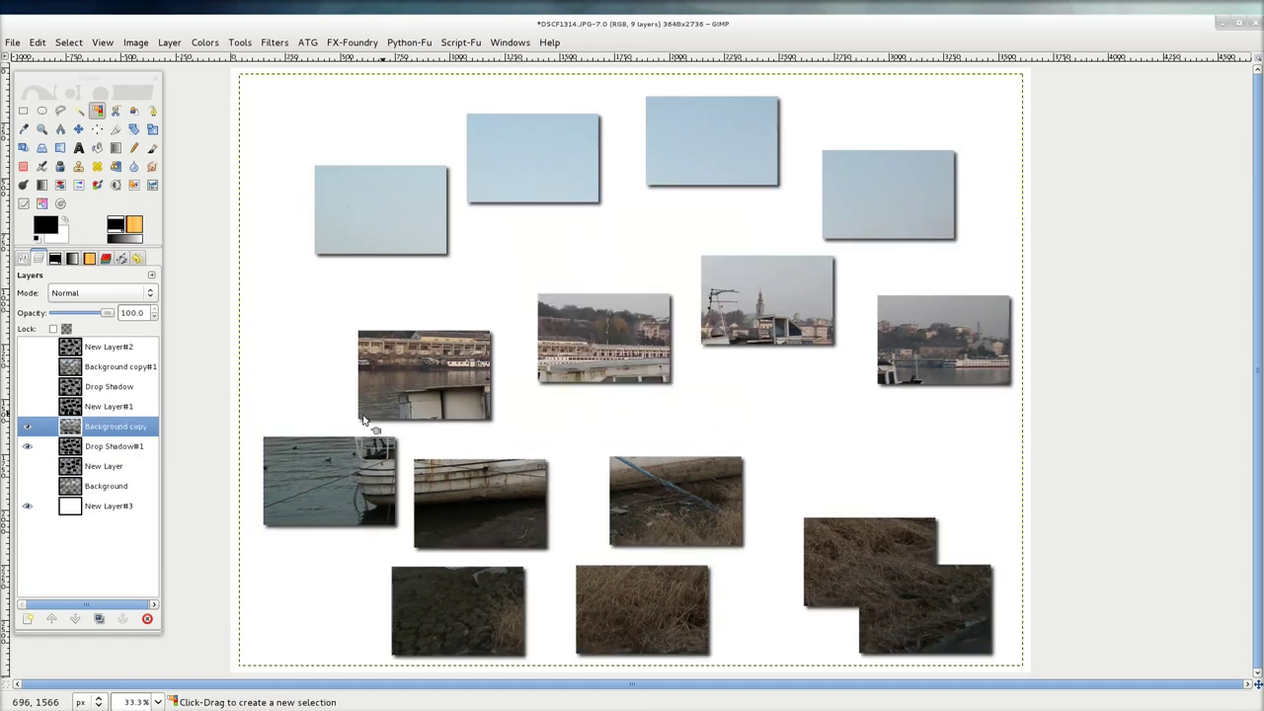
{"action": "left_click", "coordinate": [104, 486]}
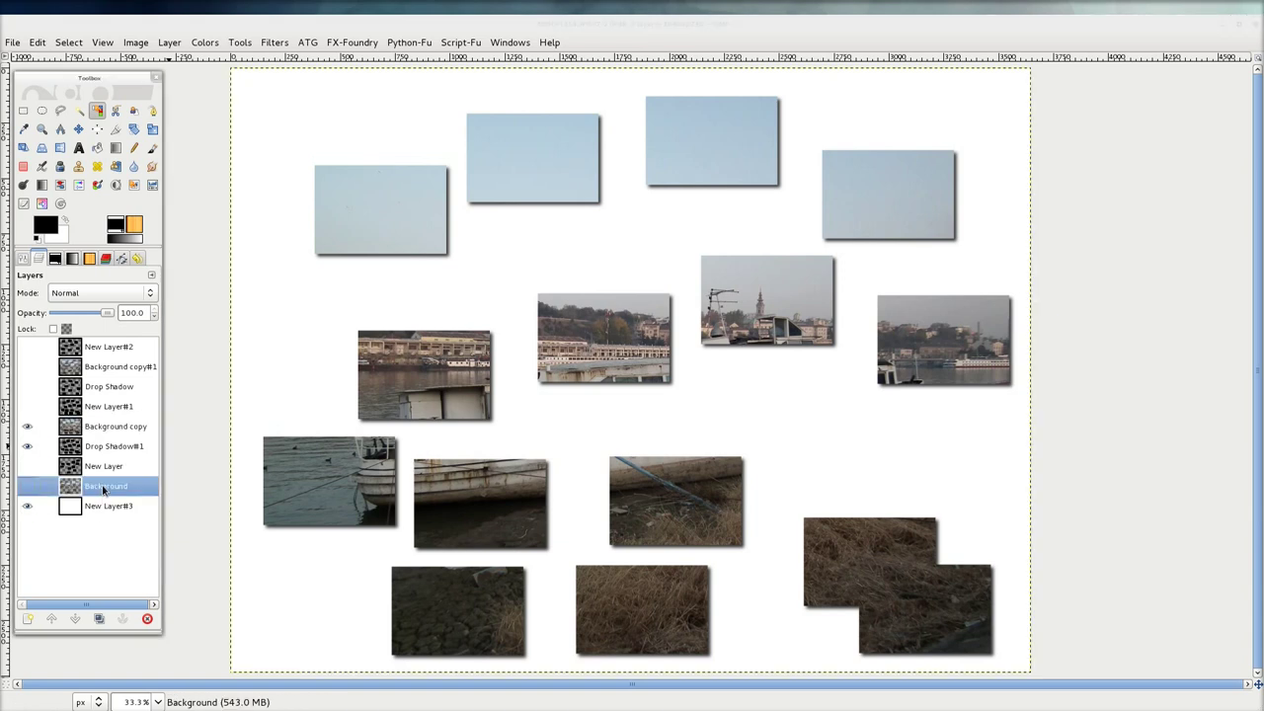
{"action": "left_click", "coordinate": [26, 425]}
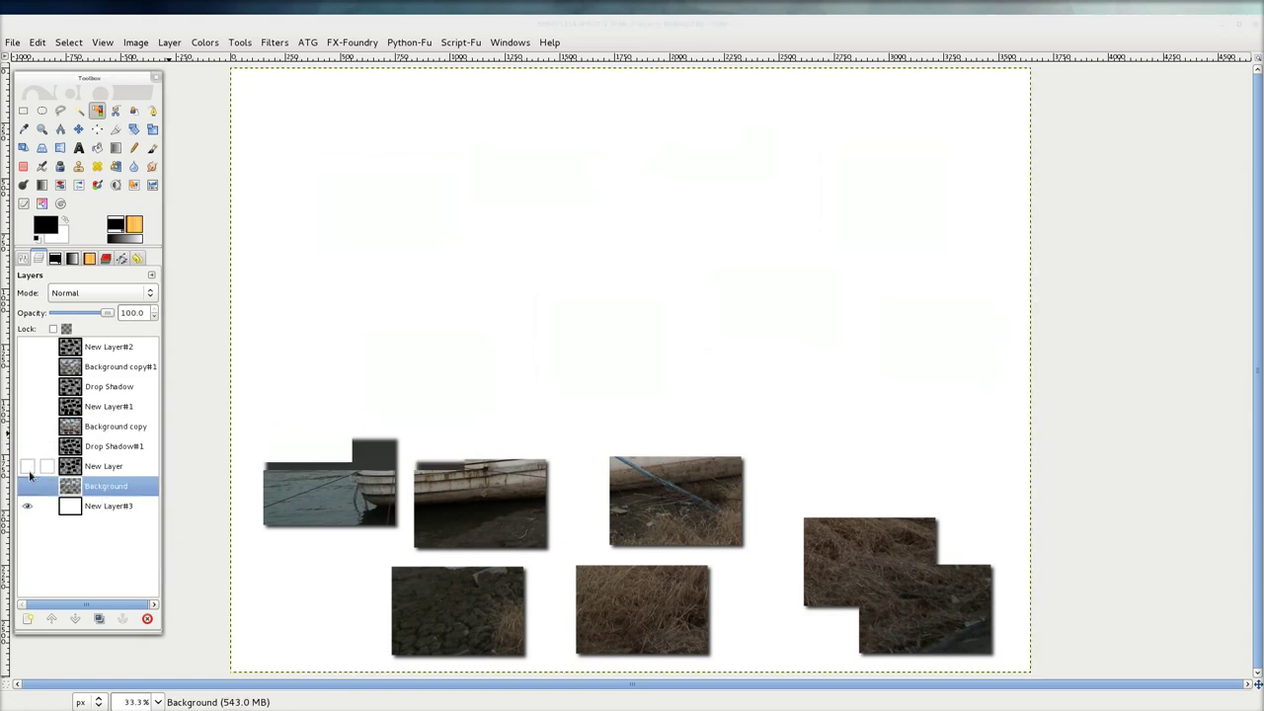
Step: Give the Background layer's patches a drop shadow, with Background copy#1's patches shown again
{"action": "left_click", "coordinate": [27, 445]}
{"action": "left_click", "coordinate": [27, 485]}
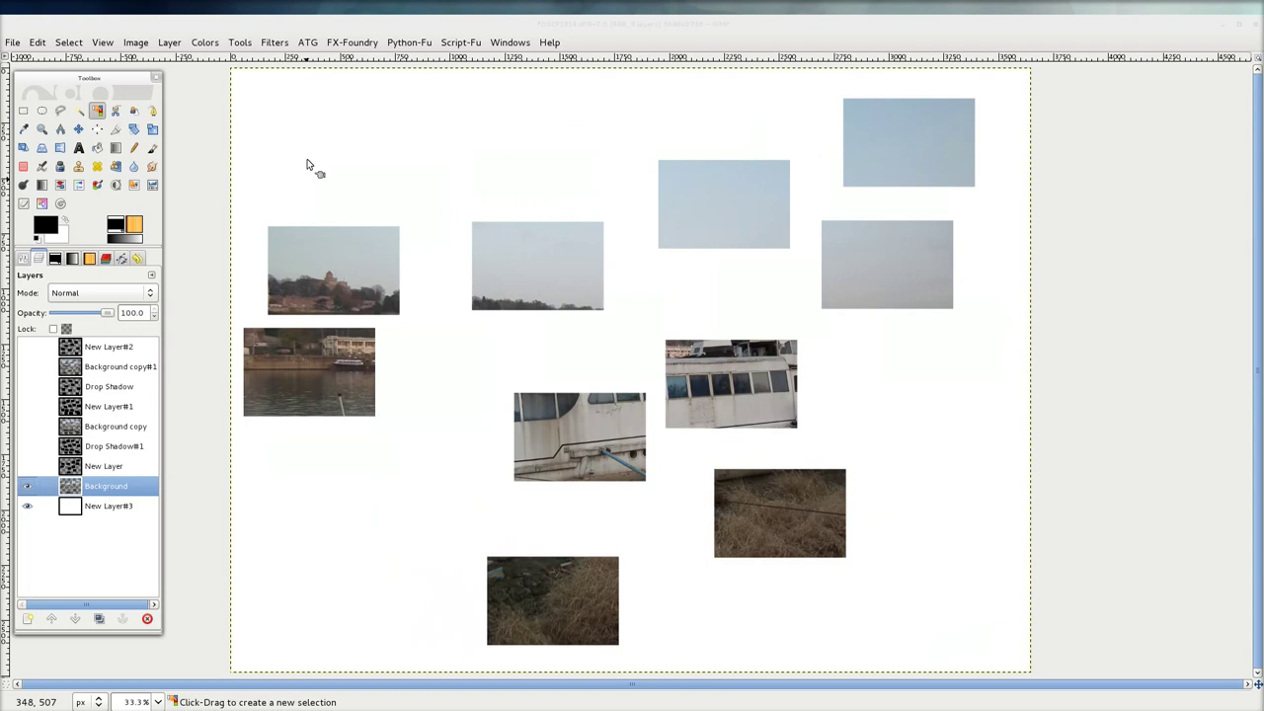
{"action": "left_click", "coordinate": [267, 43]}
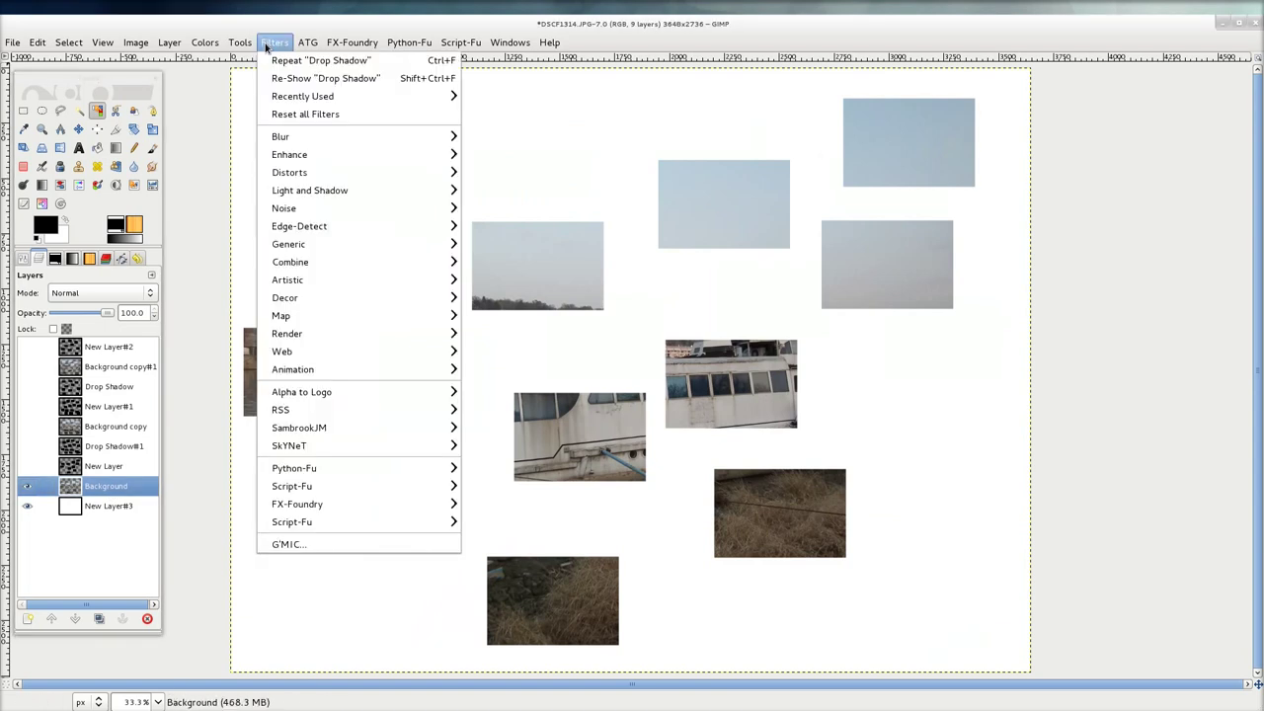
{"action": "mouse_move", "coordinate": [309, 190]}
{"action": "left_click", "coordinate": [512, 285]}
{"action": "left_click", "coordinate": [721, 414]}
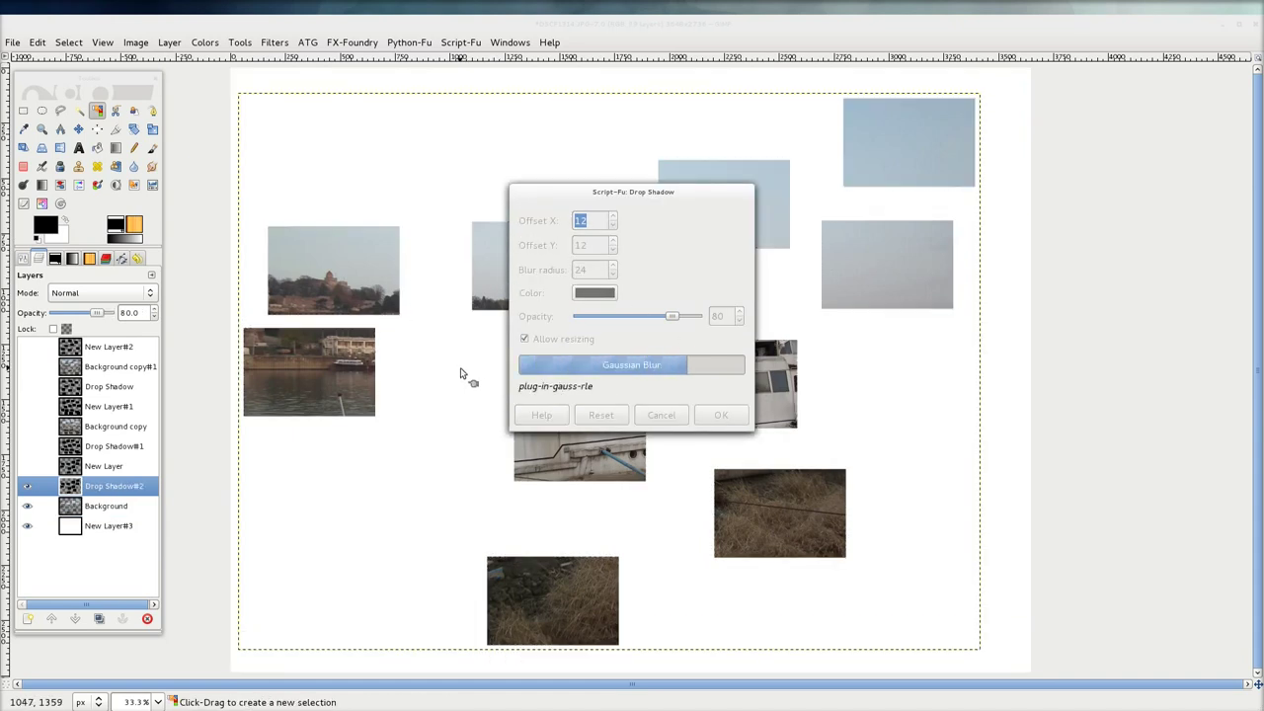
{"action": "left_click", "coordinate": [25, 368]}
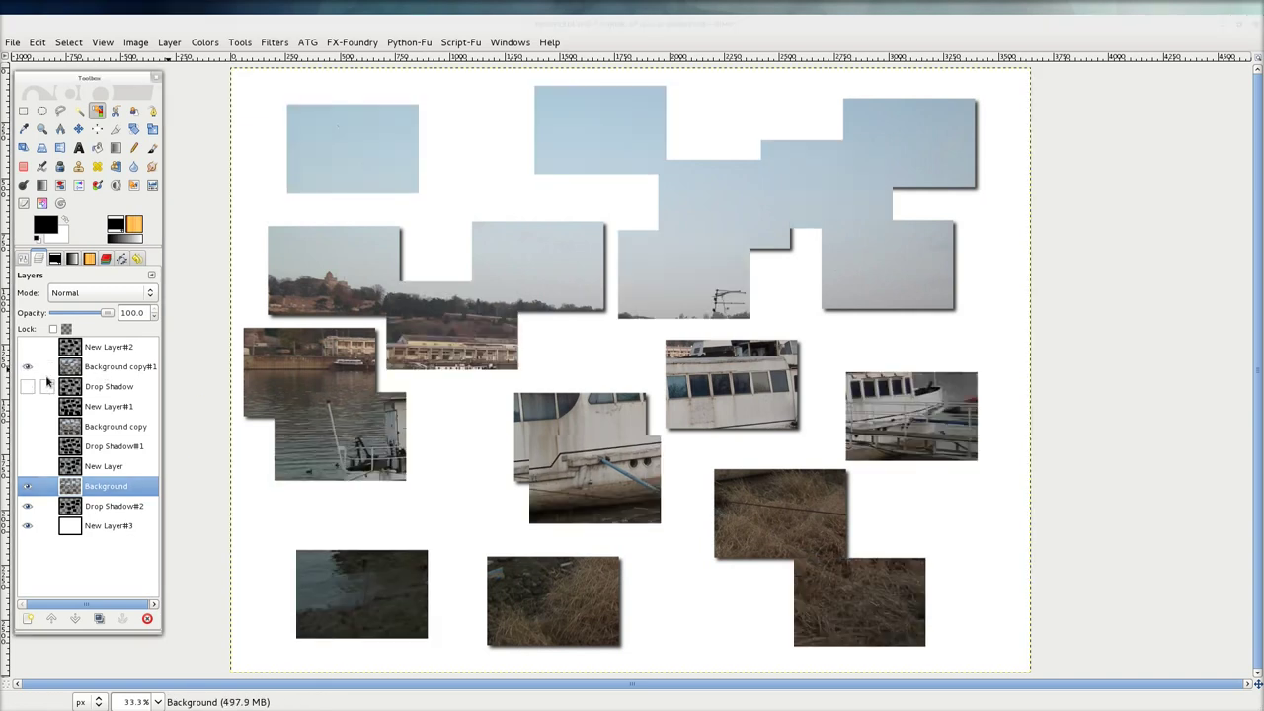
Step: Show the first Drop Shadow and Background copy patches to complete the collage, then switch to Firefox
{"action": "left_click", "coordinate": [27, 386]}
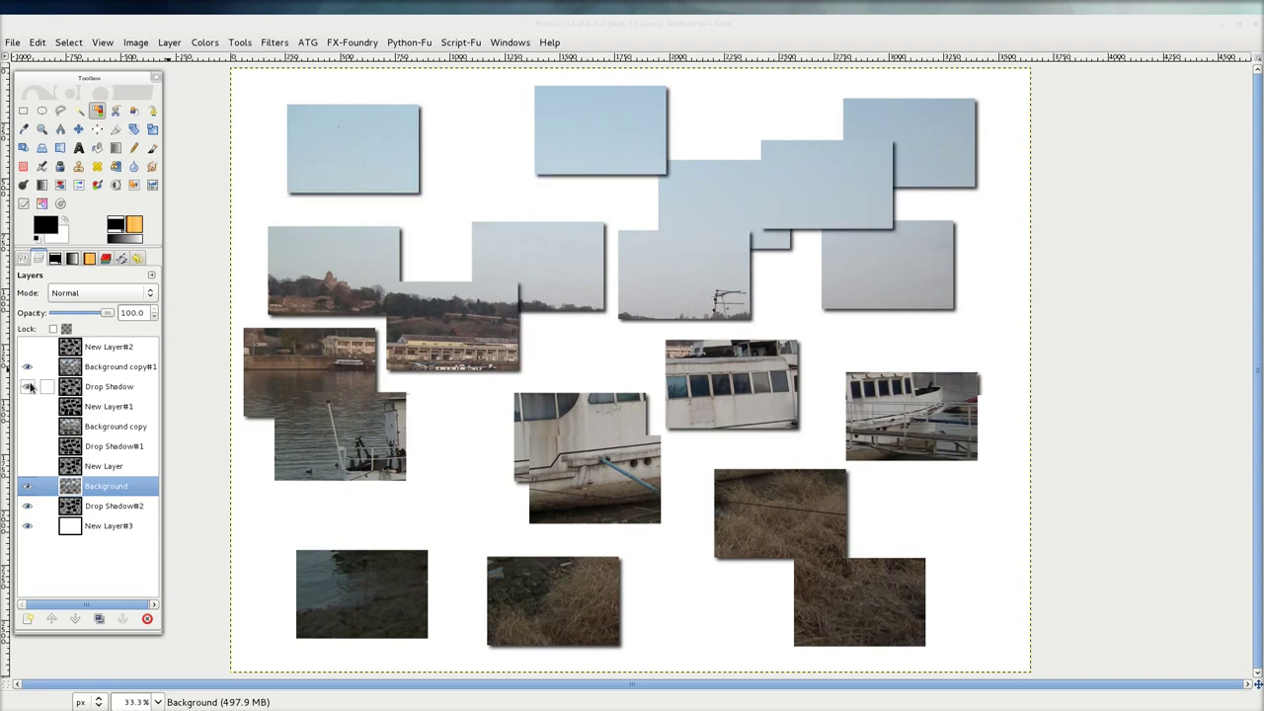
{"action": "left_click", "coordinate": [27, 425]}
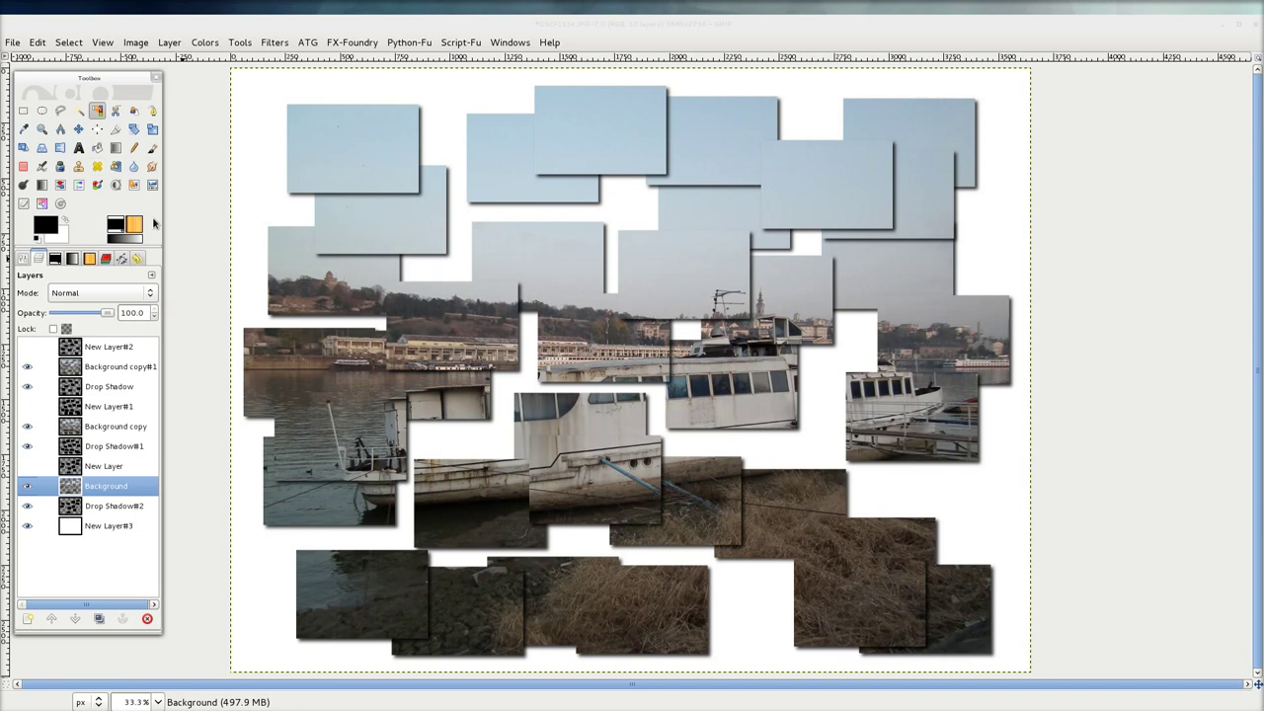
{"action": "key", "text": "alt+Tab"}
{"action": "key", "text": "alt+Tab"}
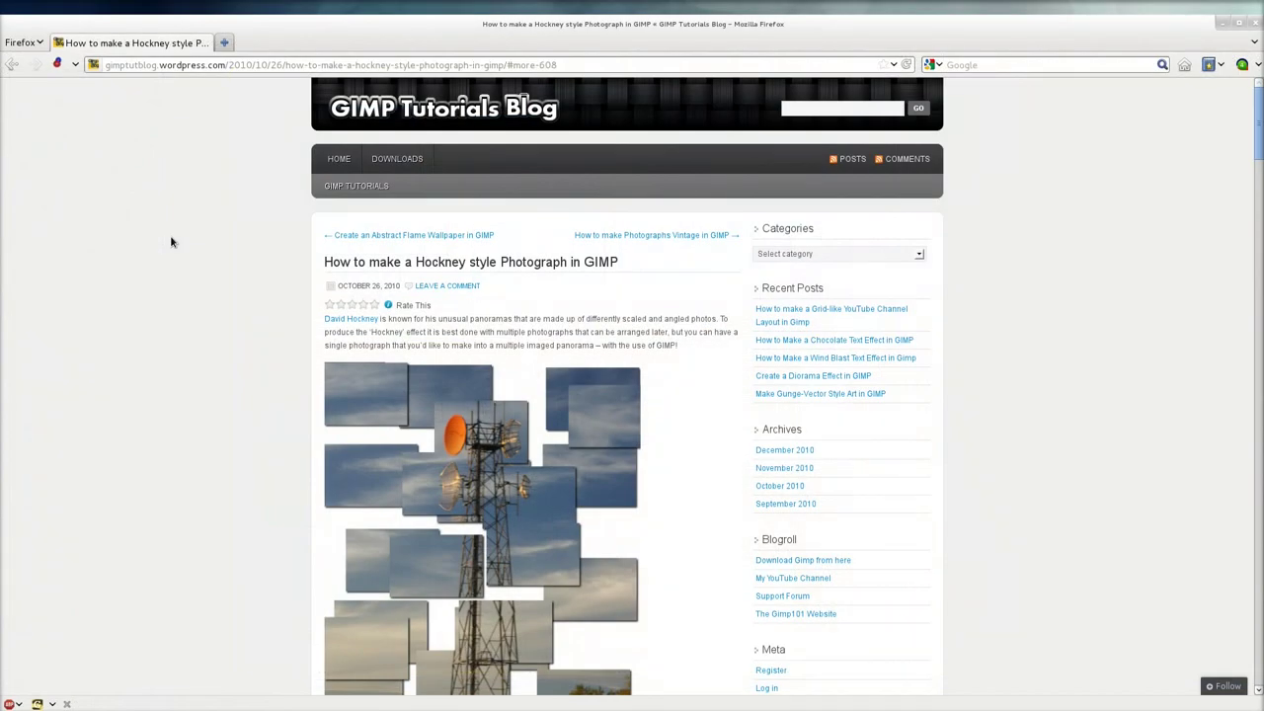
Step: Scroll the tutorial to its example windmill collage, then return to GIMP
{"action": "scroll", "coordinate": [267, 310], "scroll_direction": "down", "scroll_amount": 4}
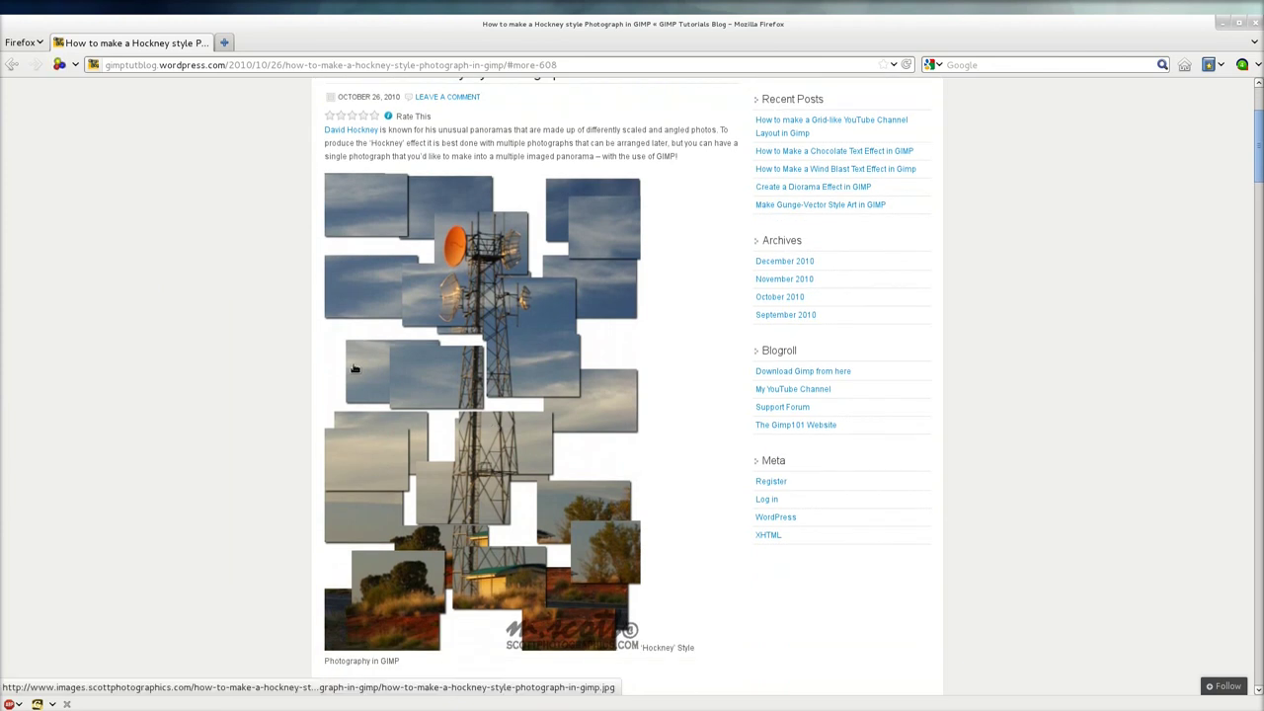
{"action": "key", "text": "alt+Tab"}
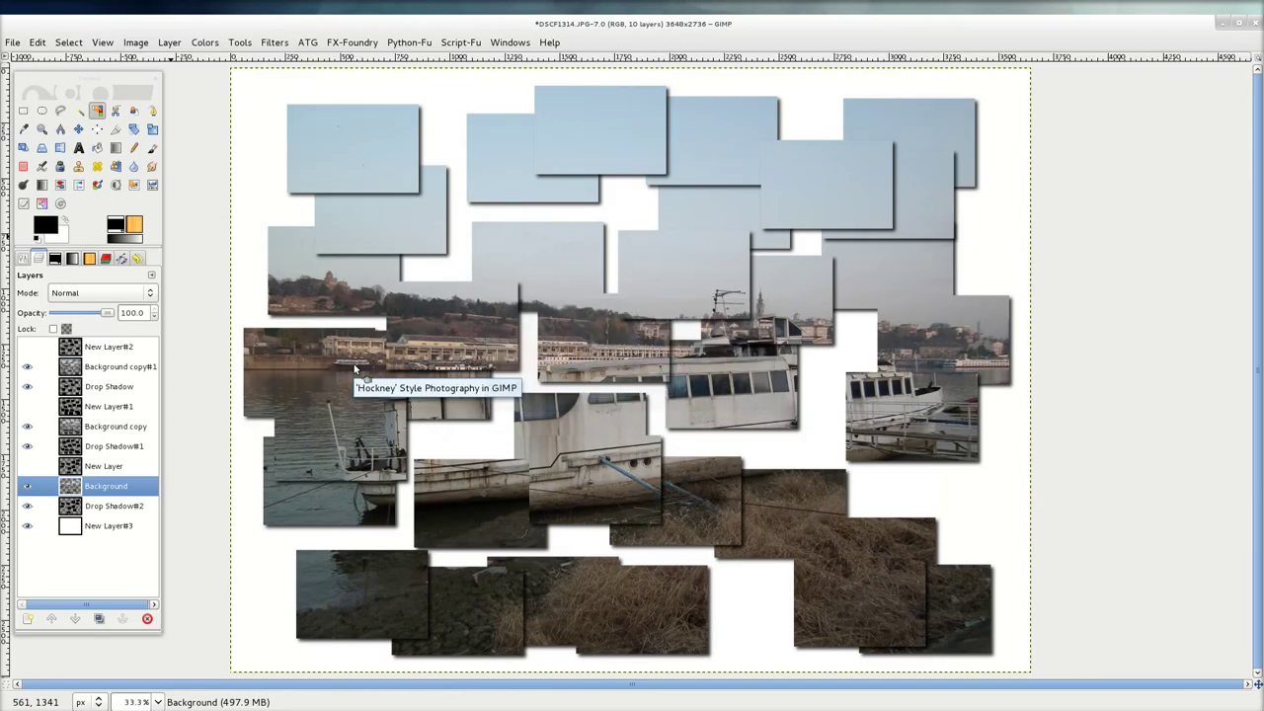